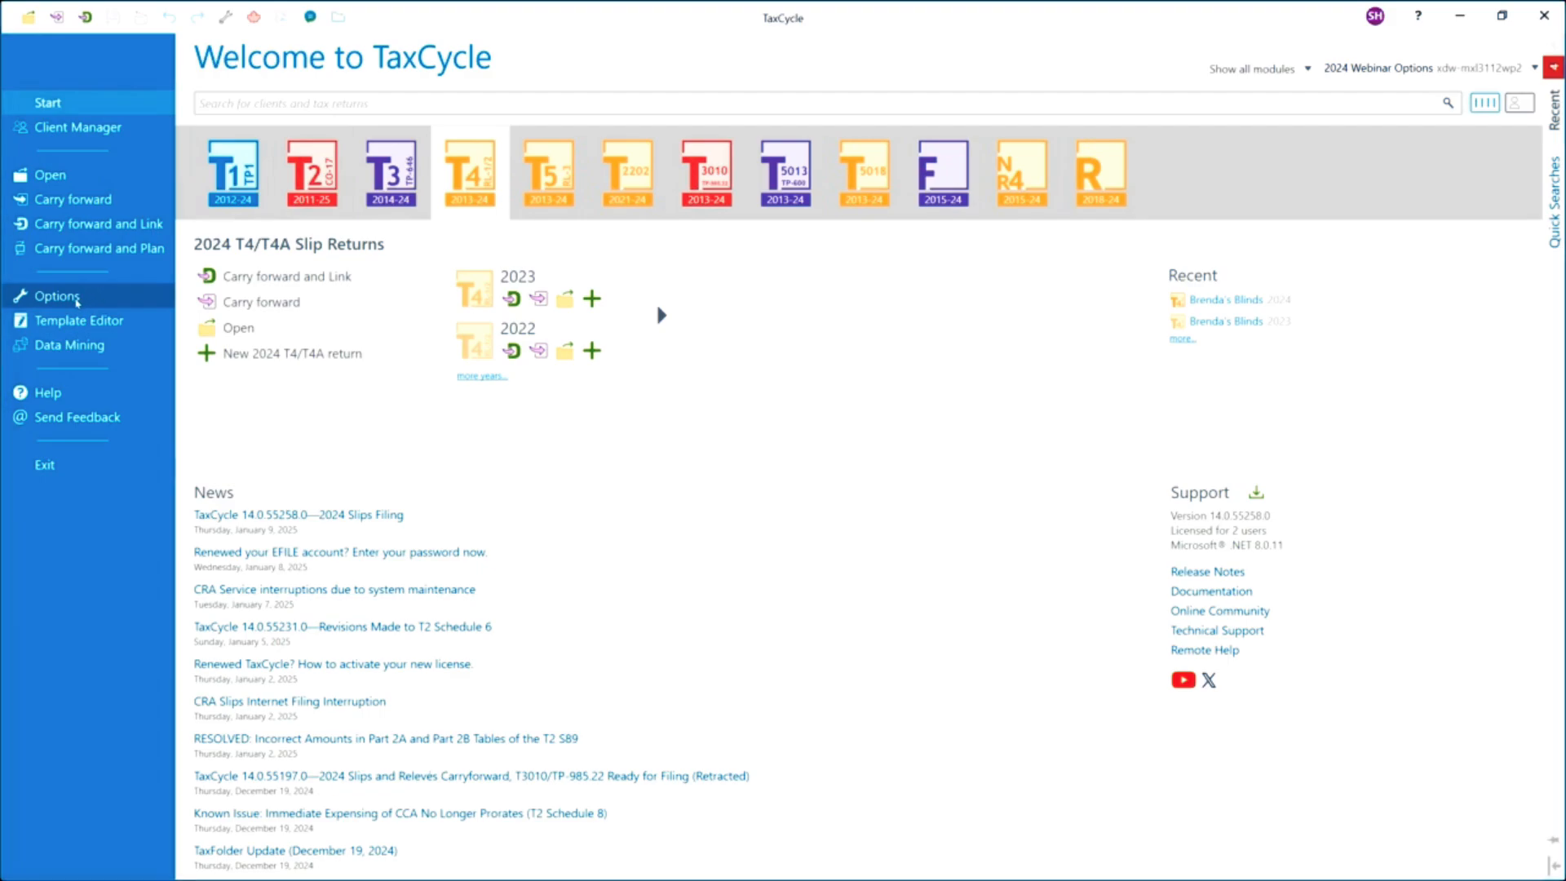
Open the options and review the Transmission, Slips Accounts and Slip Transmitter settings pages.
click(77, 299)
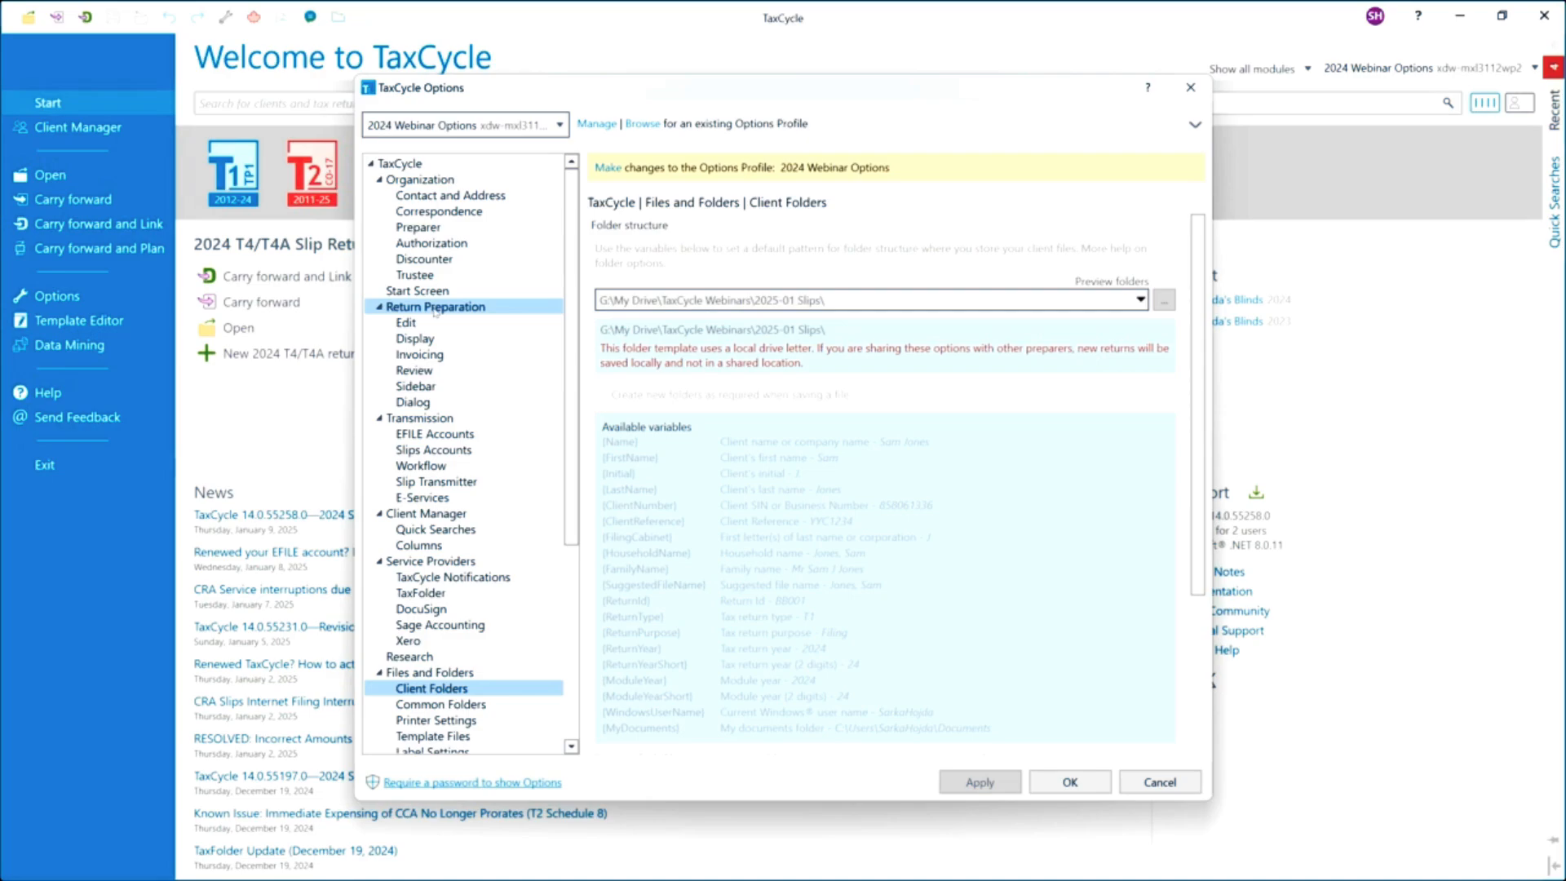
click(396, 419)
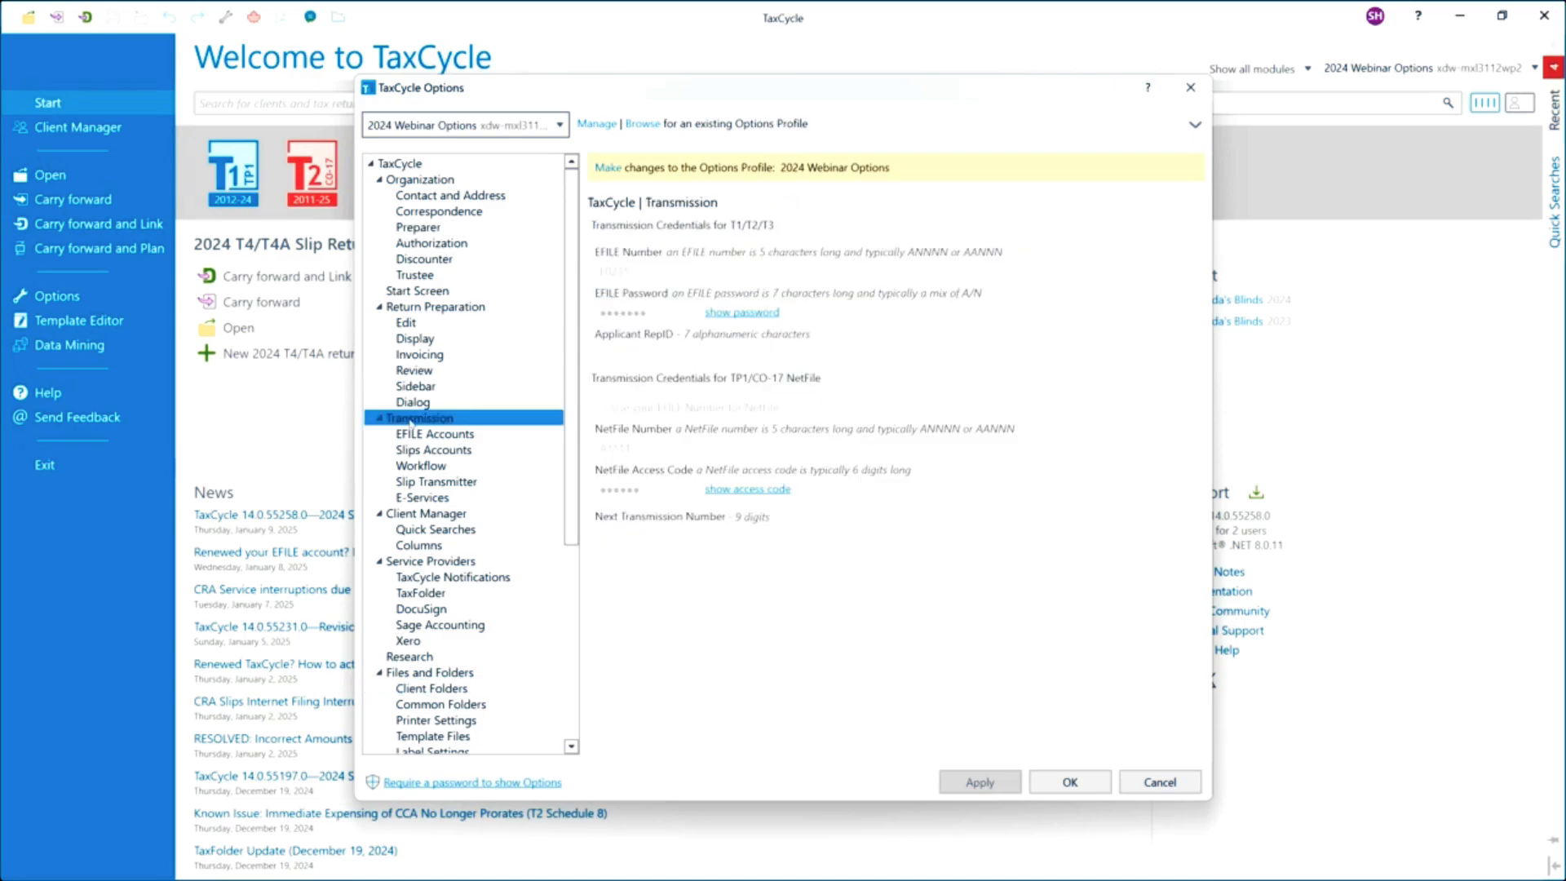
click(462, 451)
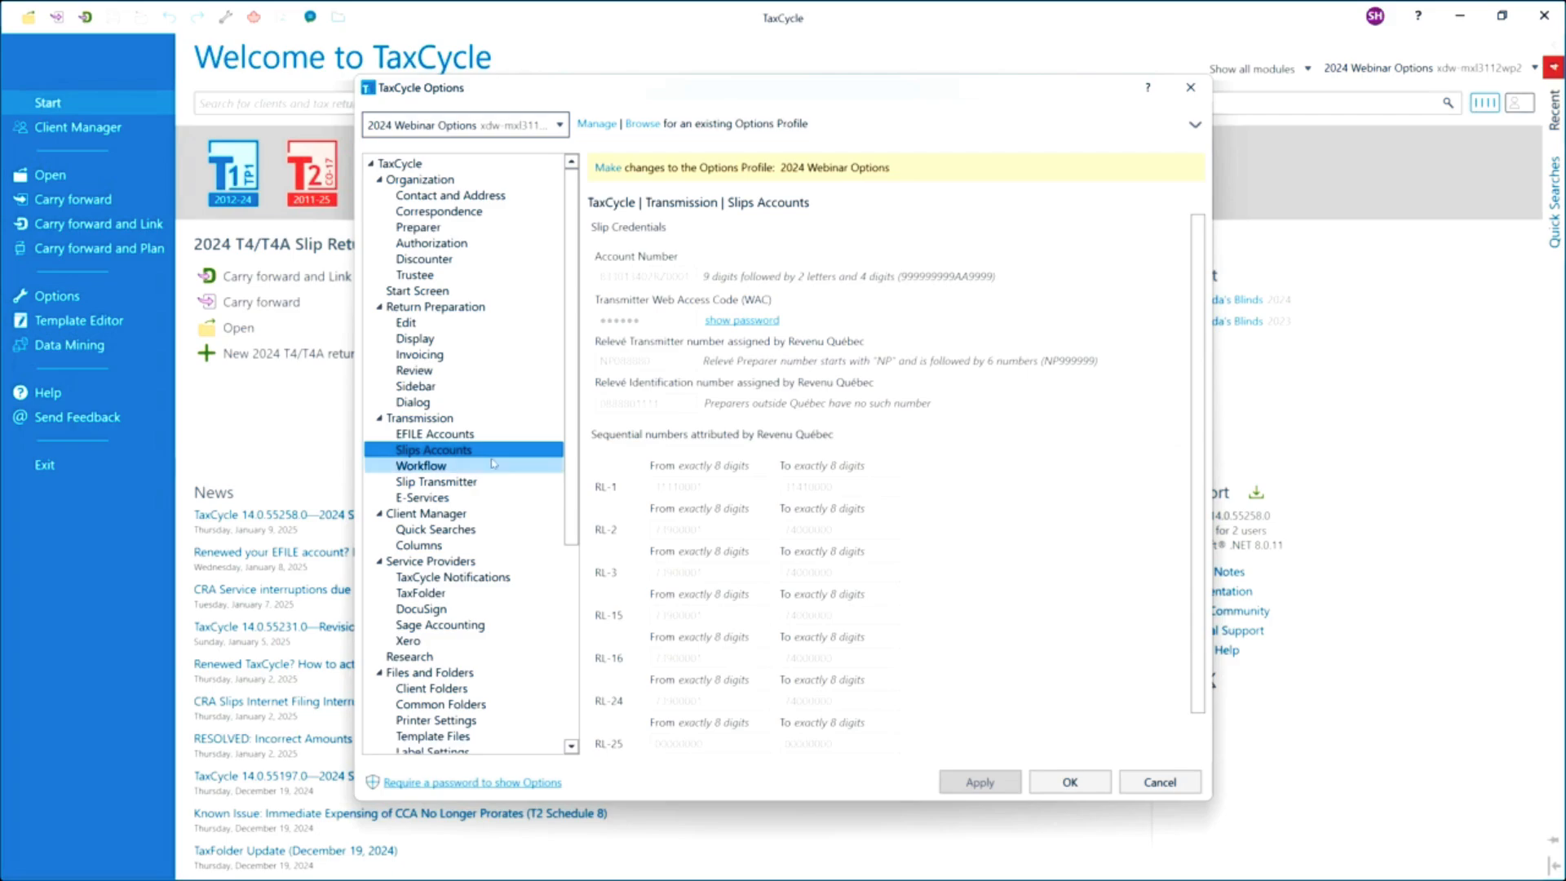
click(479, 482)
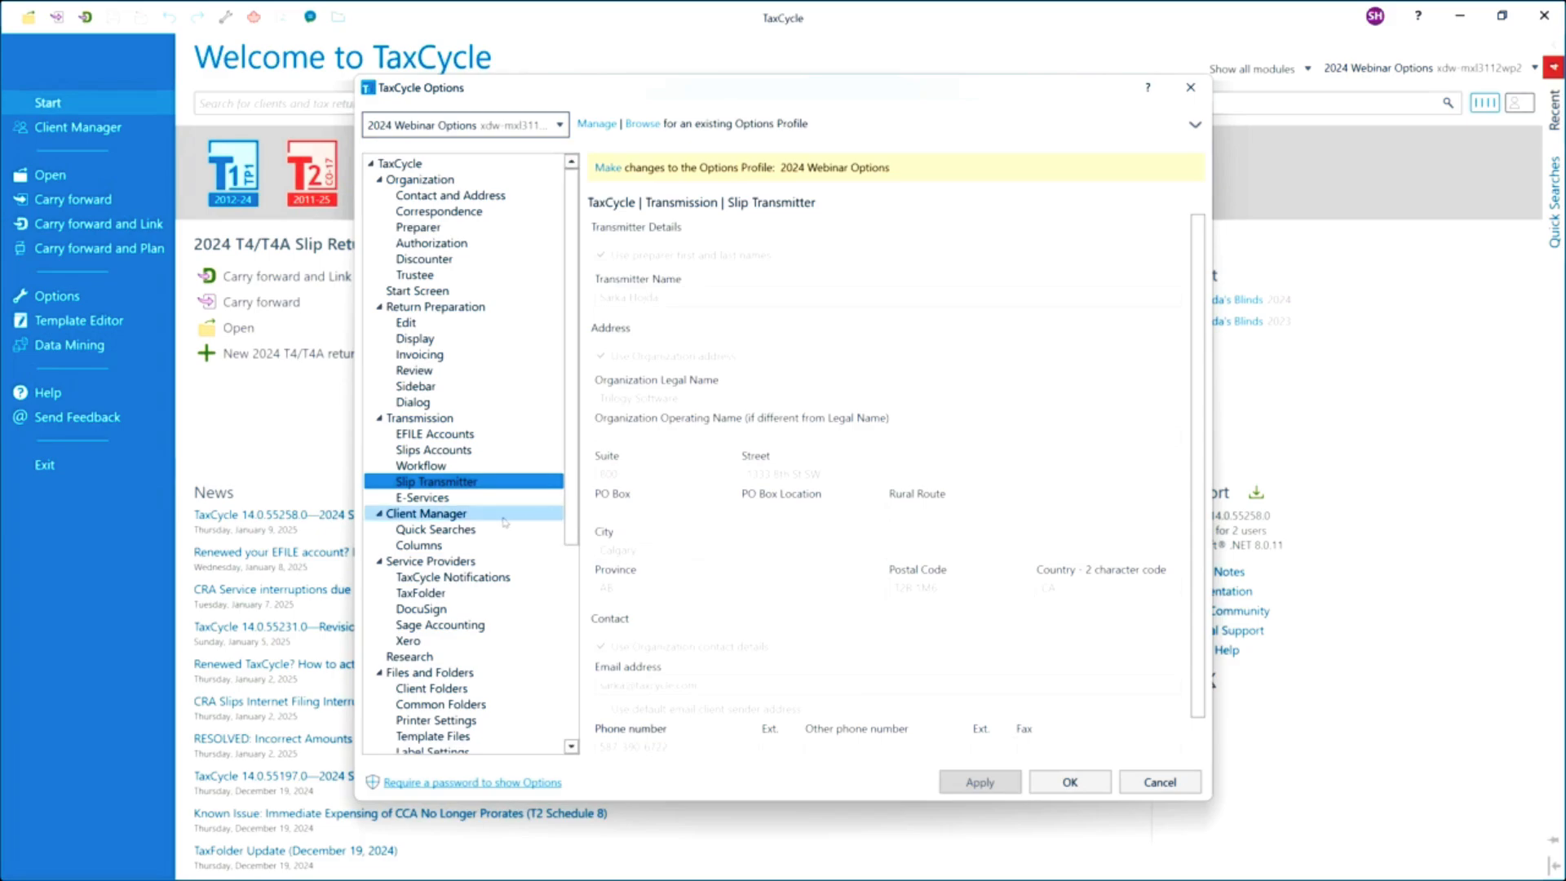
Review the TaxCycle Notifications, TaxFolder and DocuSign service provider pages and the Common Folders settings.
scroll(503, 525, down, 5)
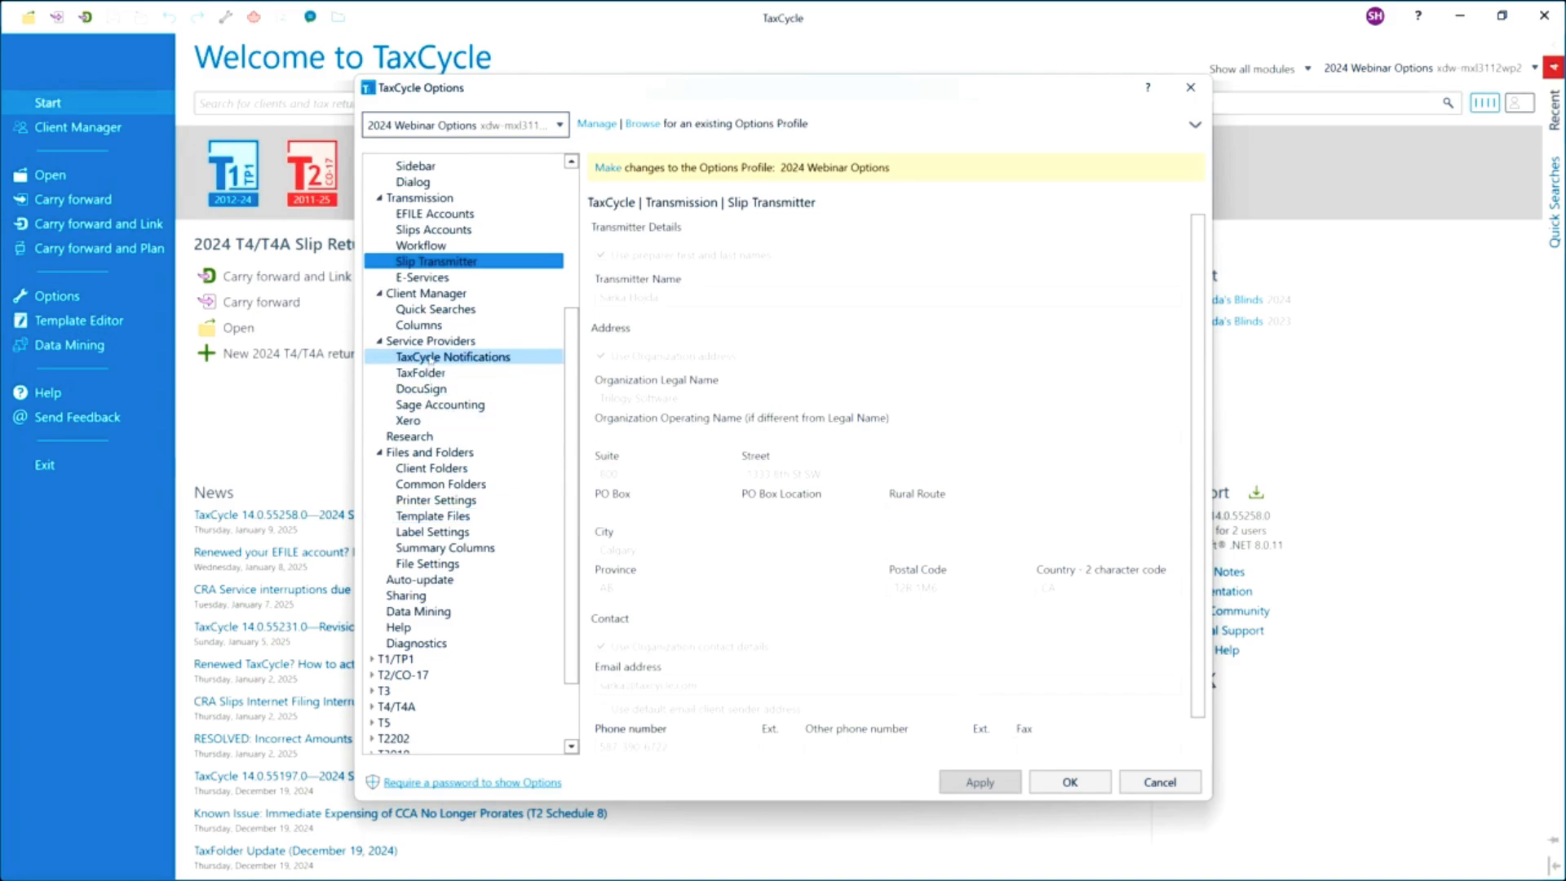
click(431, 359)
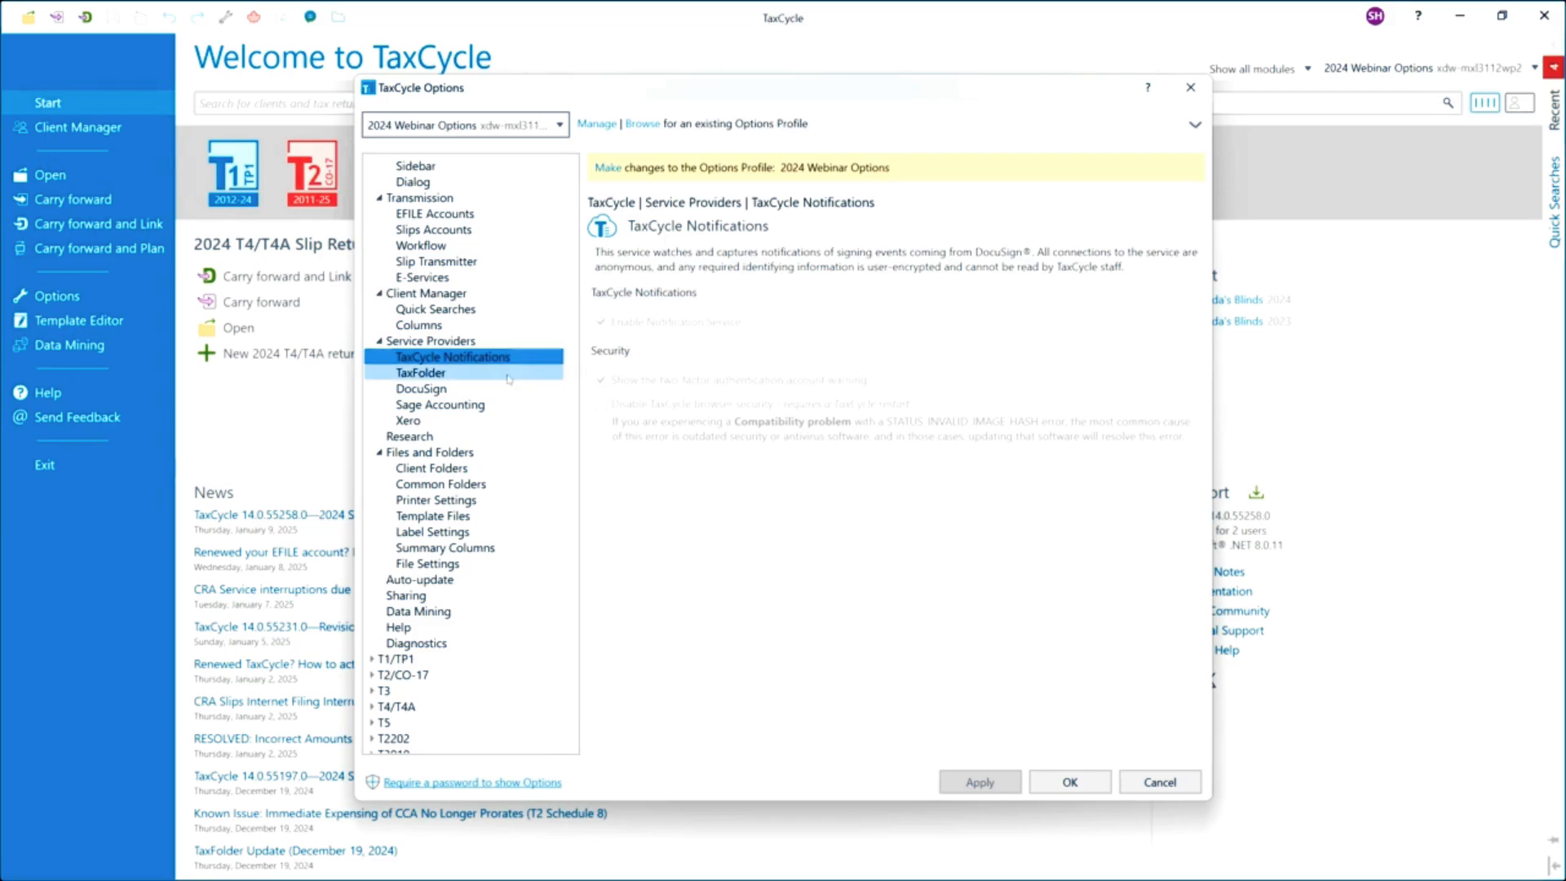
click(458, 374)
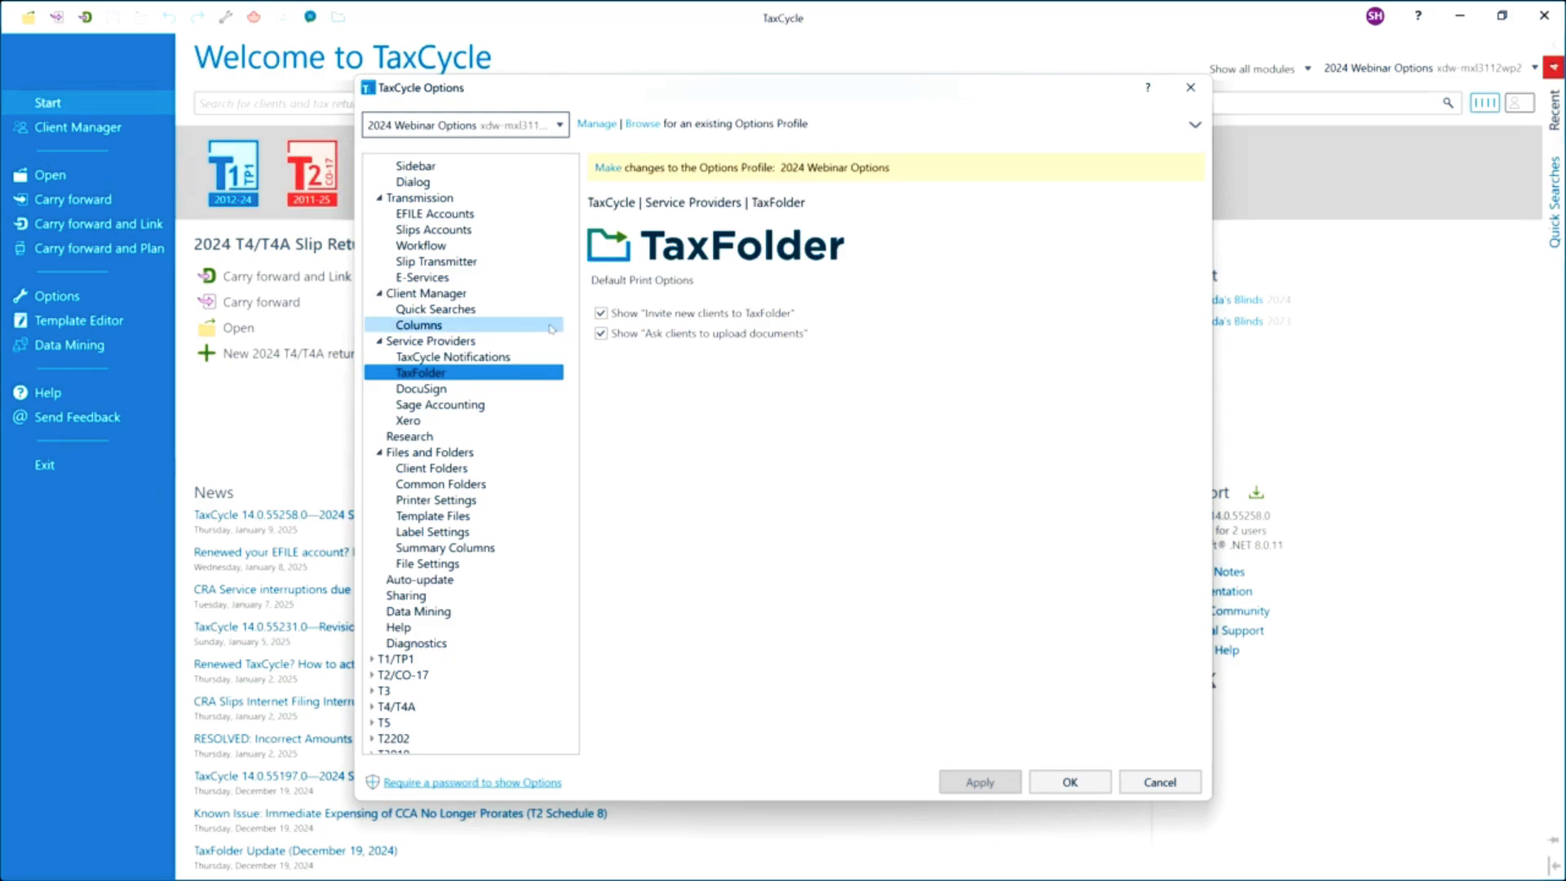
click(441, 389)
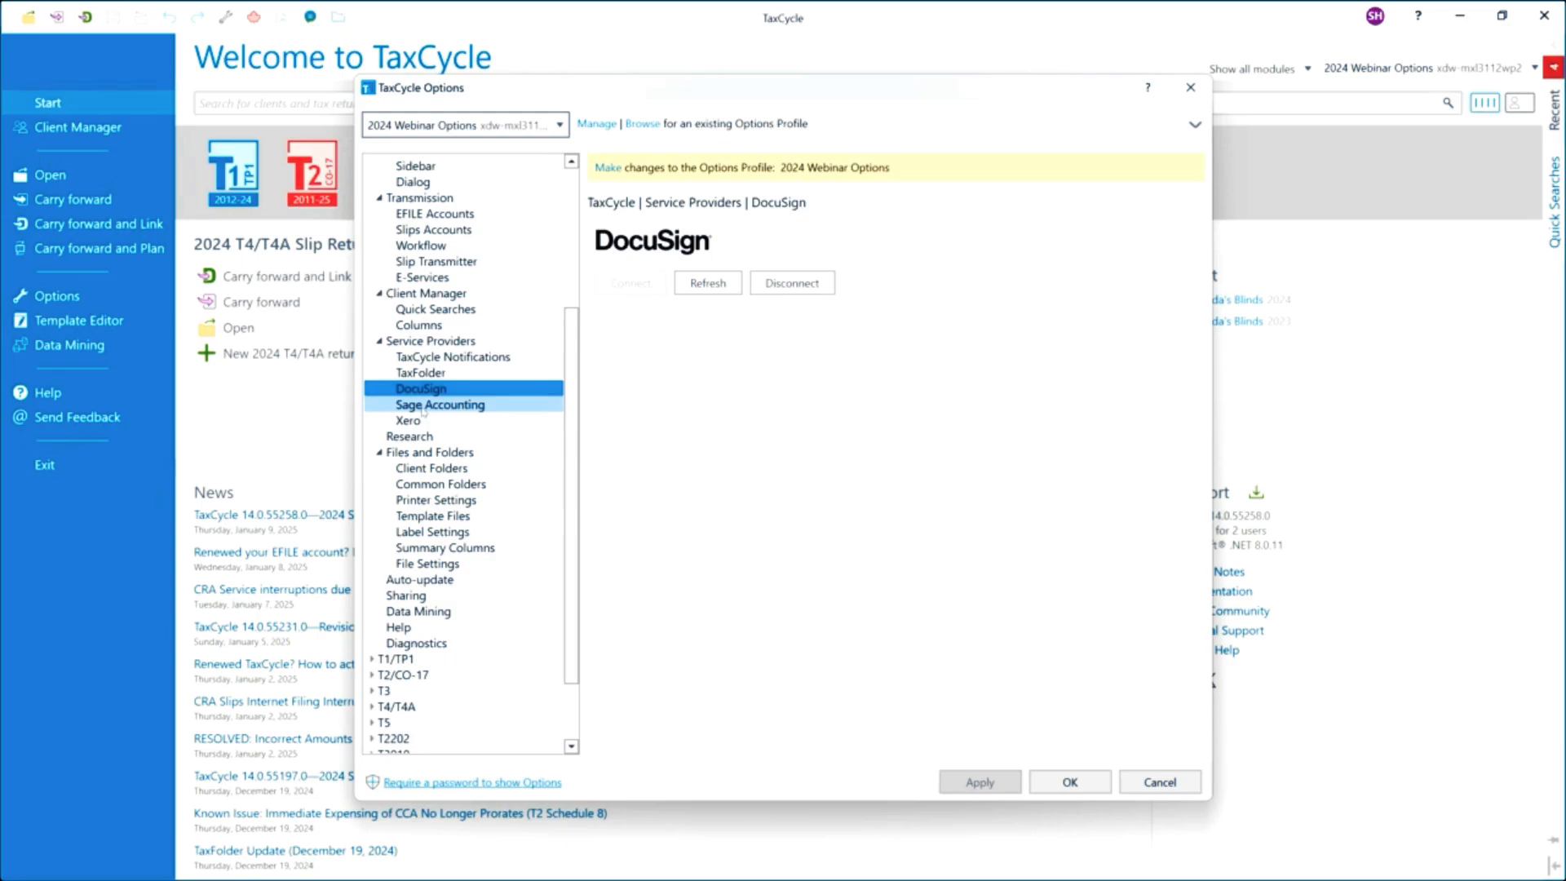
click(461, 486)
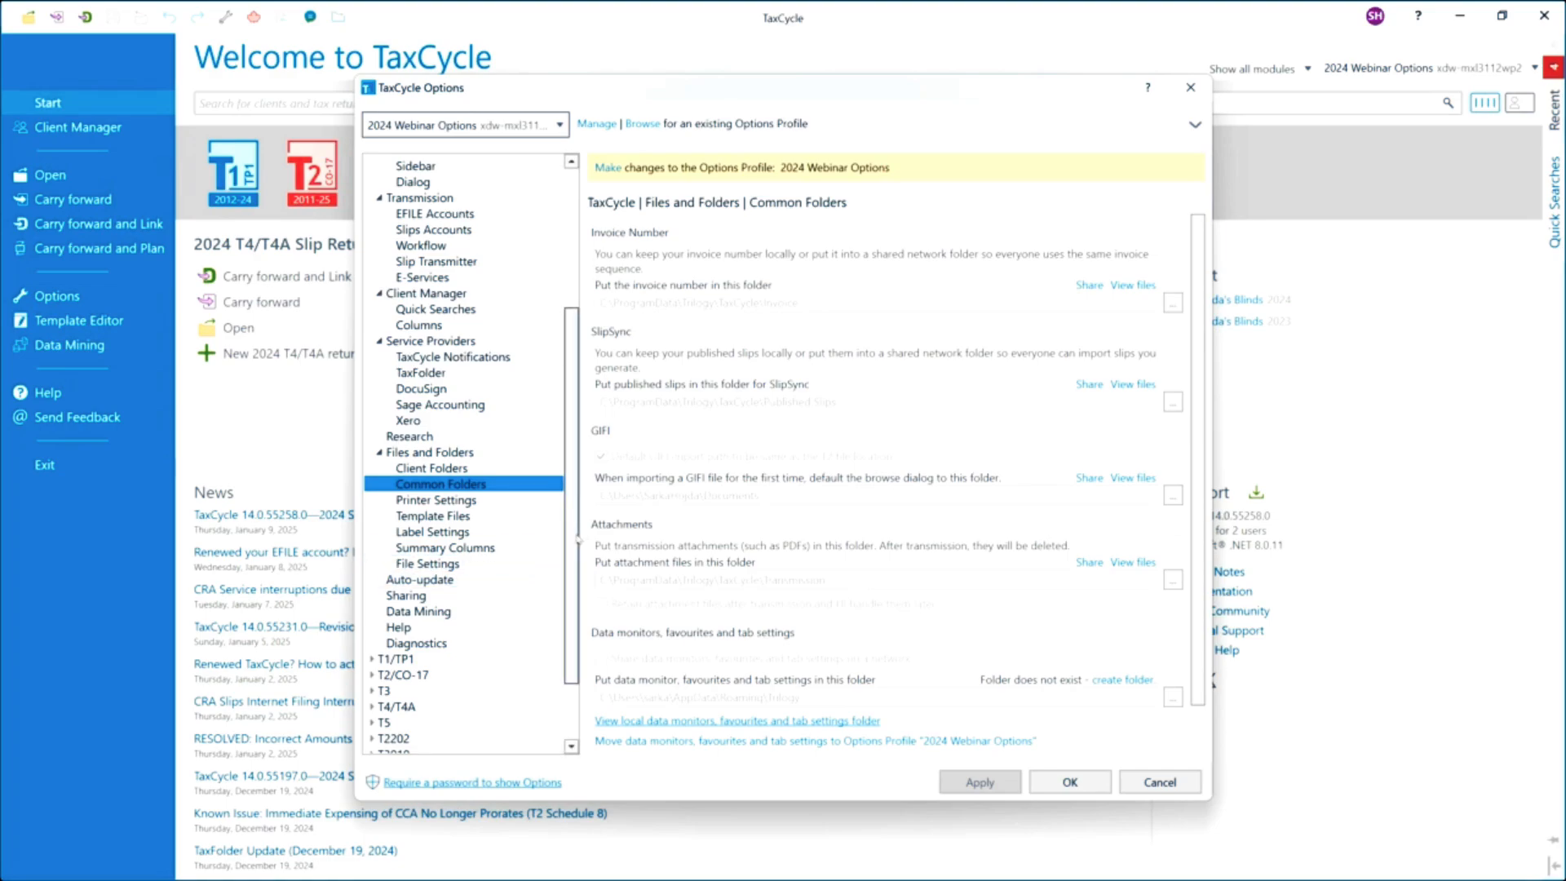
Expand the T4/T4A options and review the 2024 File Naming settings.
scroll(579, 539, down, 2)
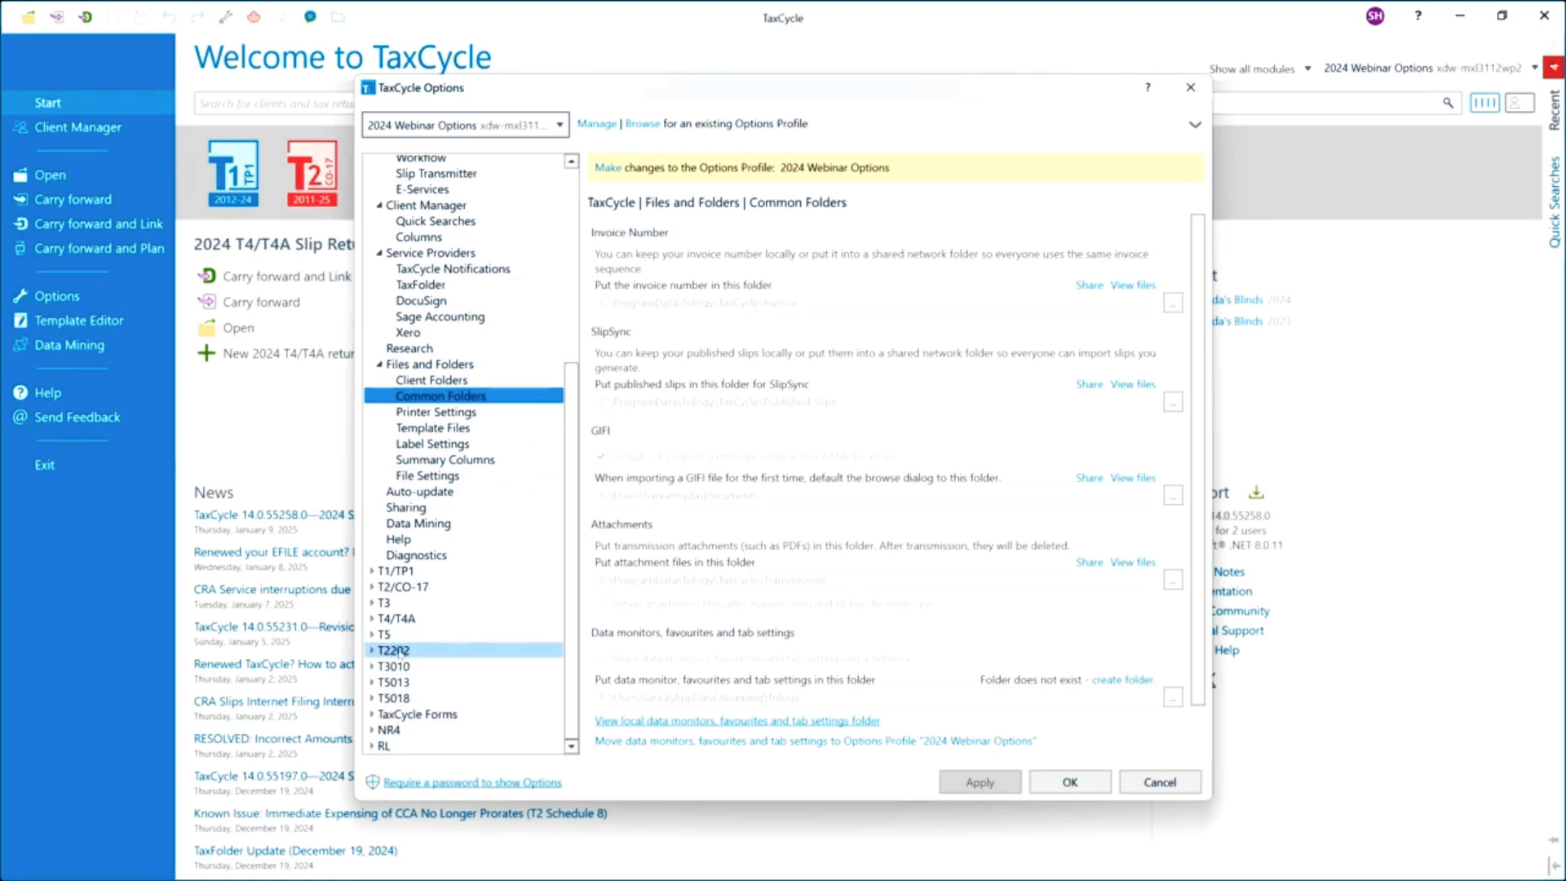
click(372, 618)
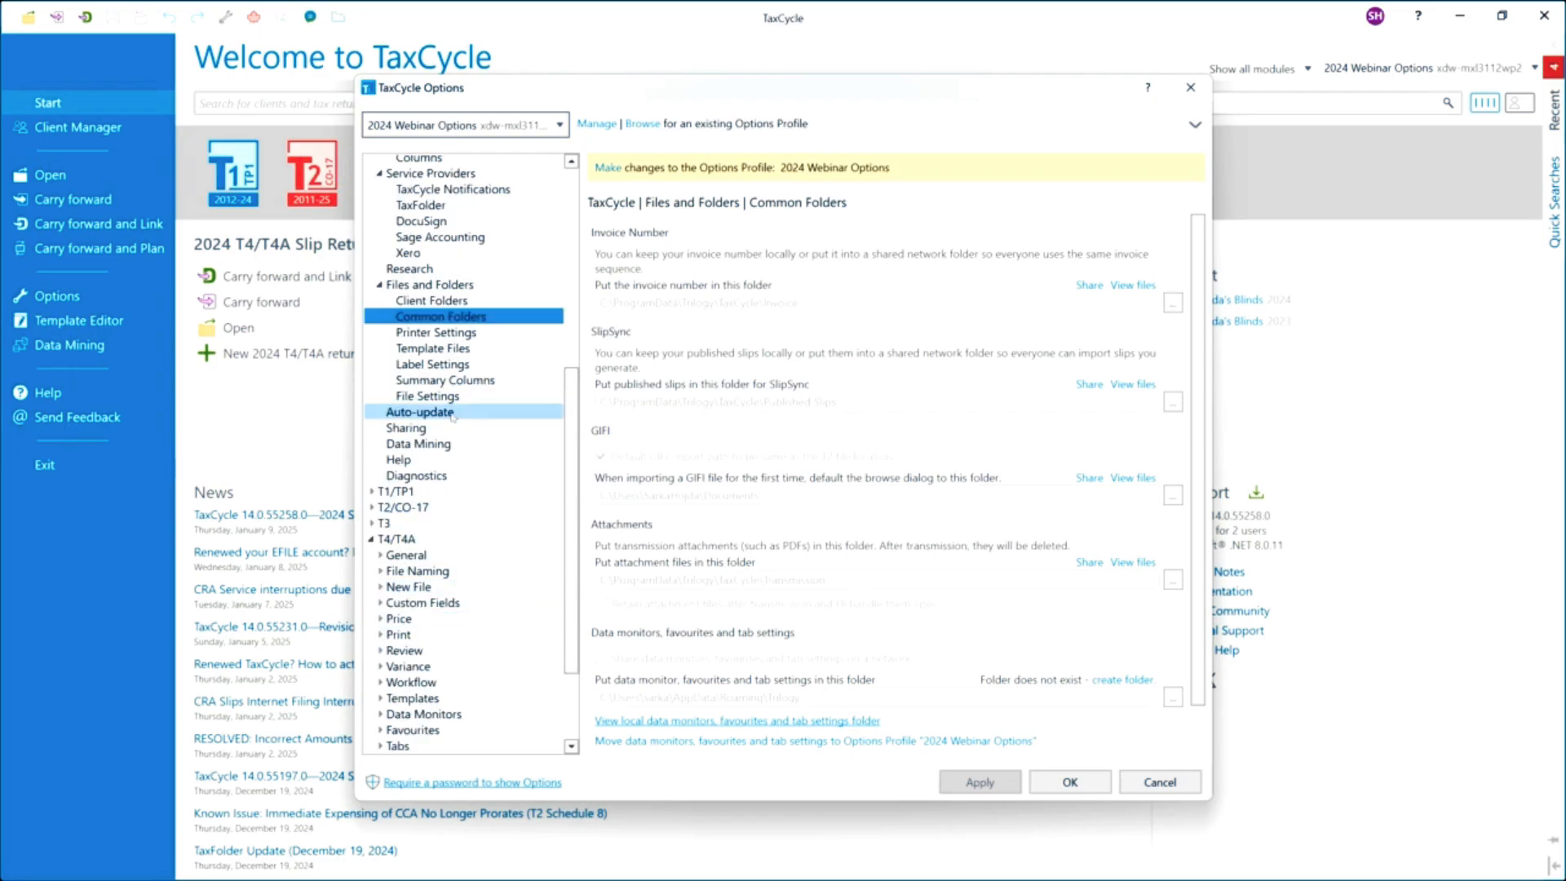
scroll(433, 465, down, 2)
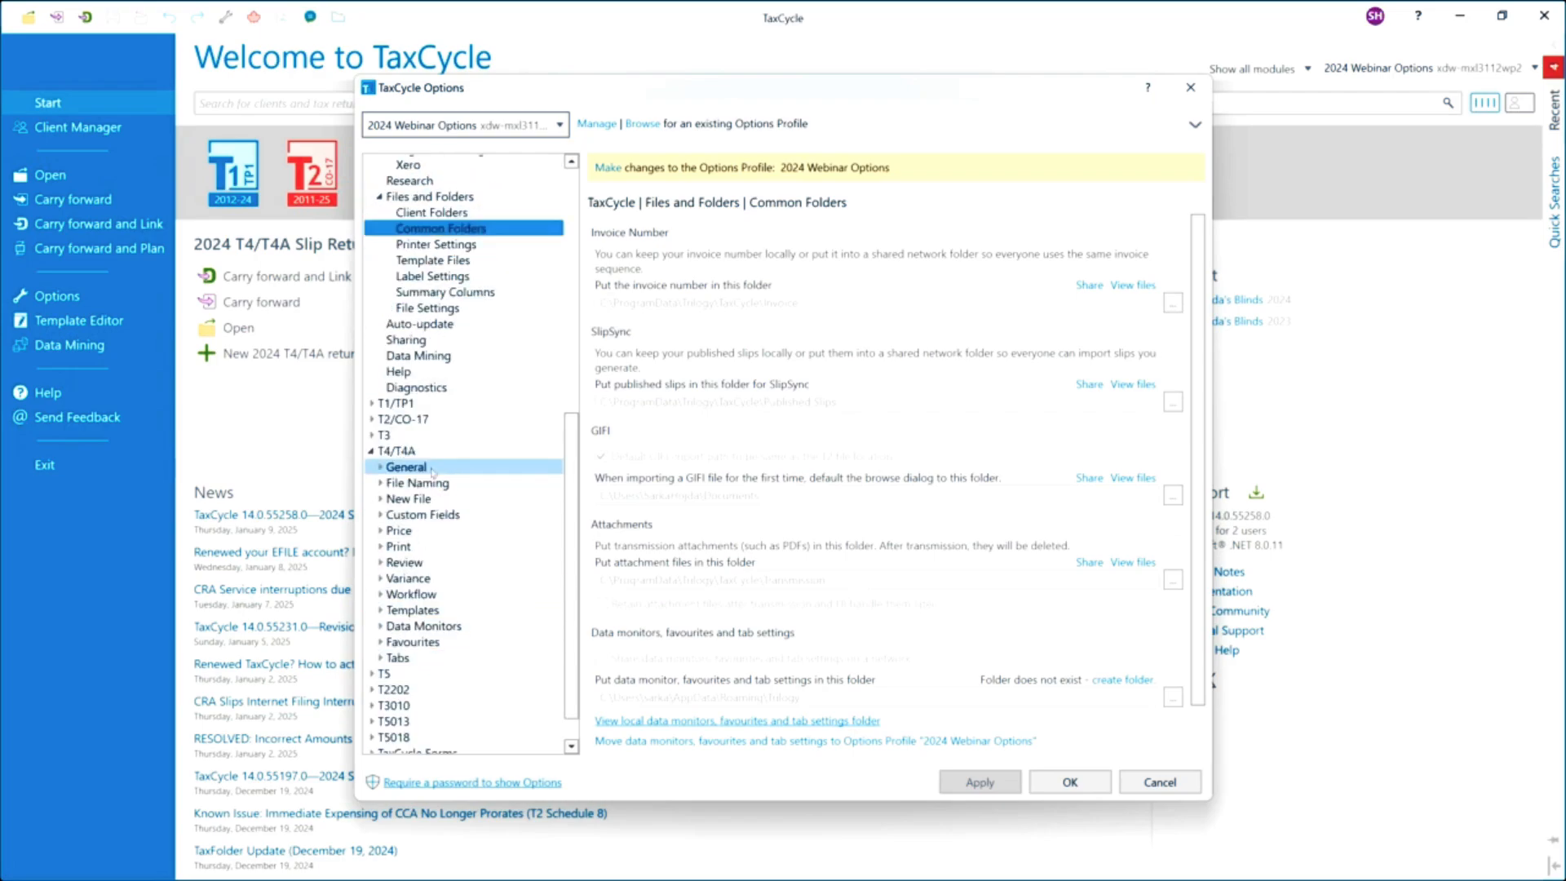
scroll(432, 472, down, 1)
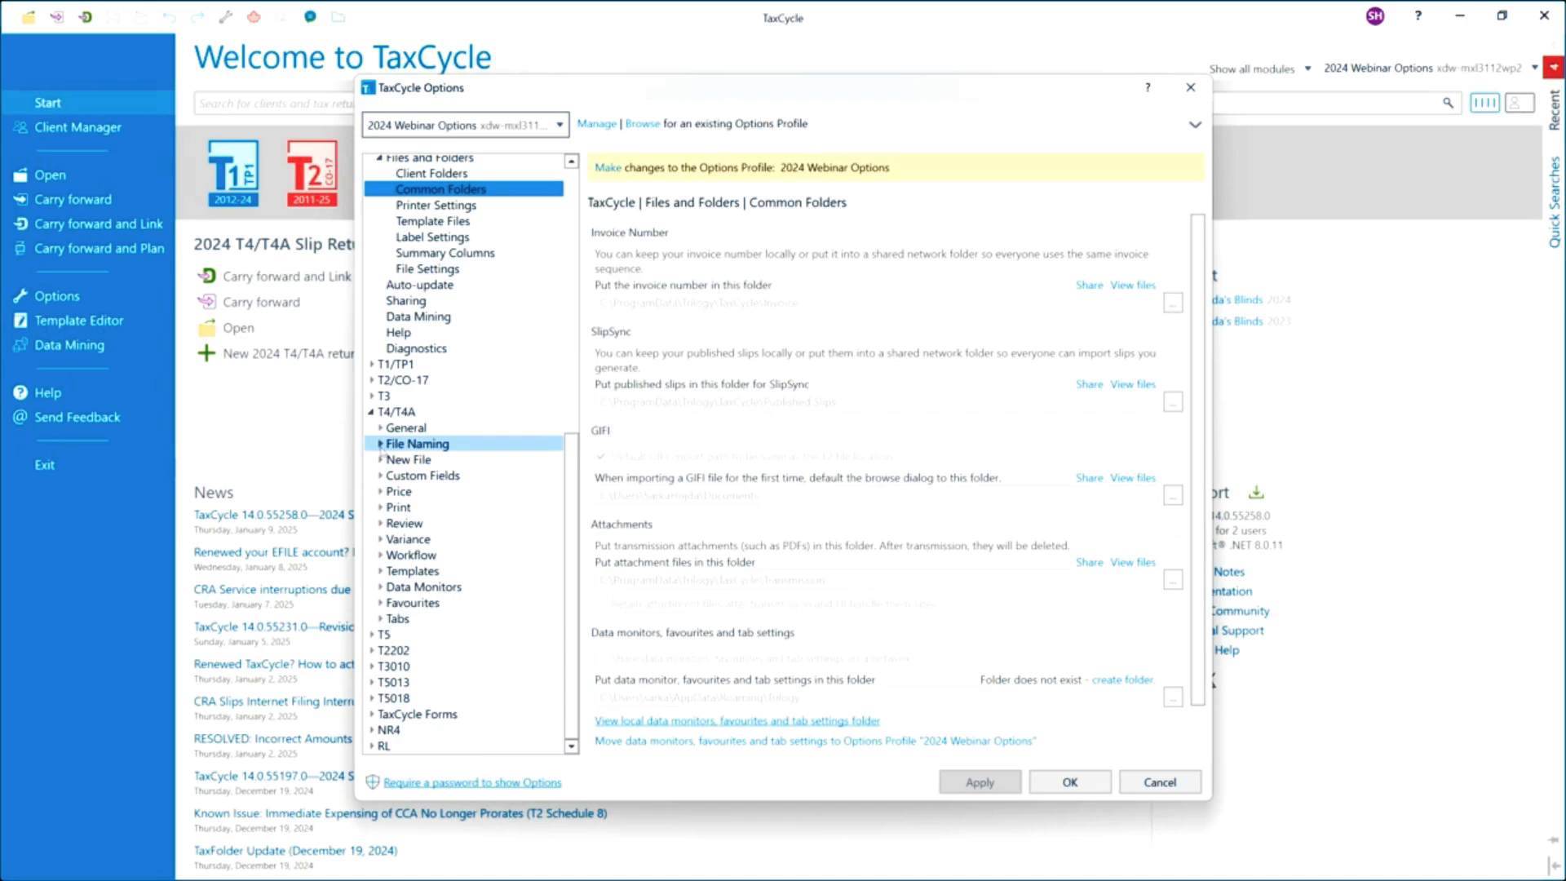
click(380, 445)
click(534, 416)
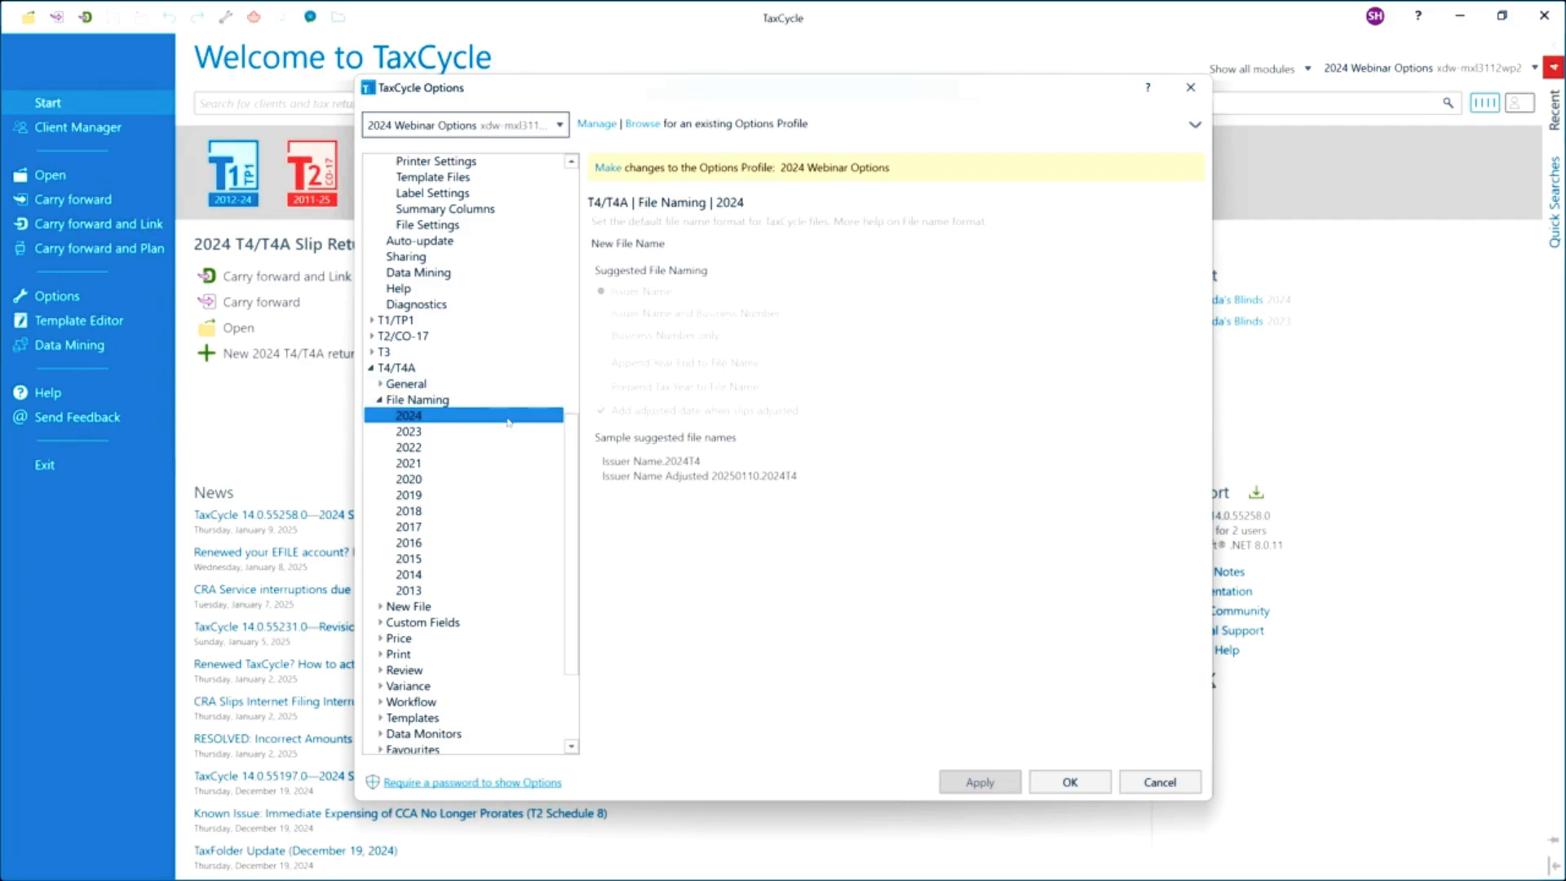
click(380, 400)
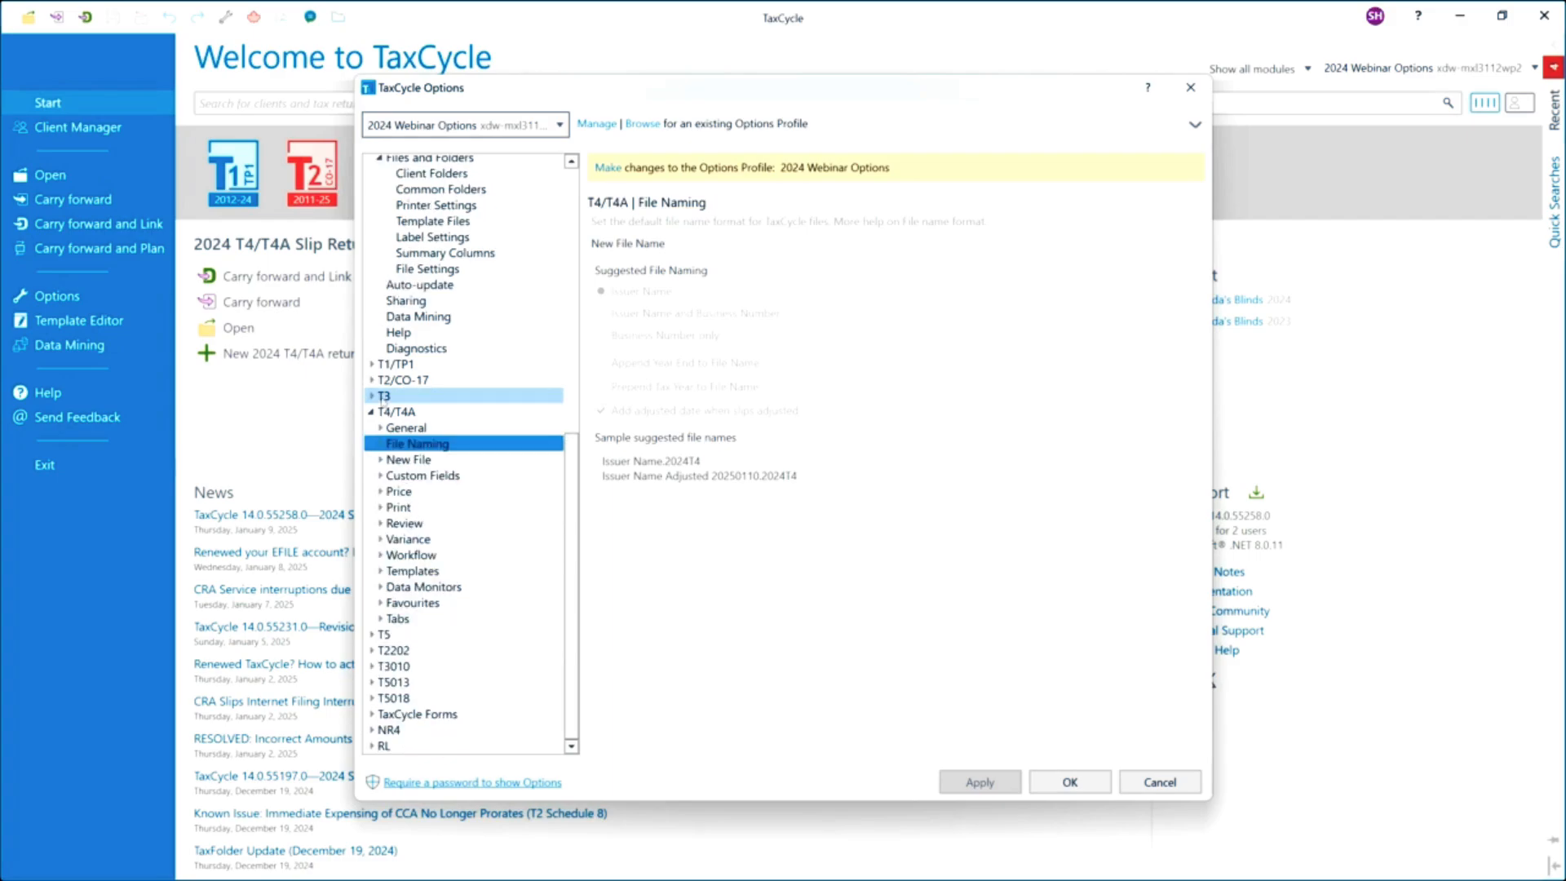
Review the T4/T4A New File defaults for 2024, down through thresholds and info default values.
click(380, 460)
click(401, 476)
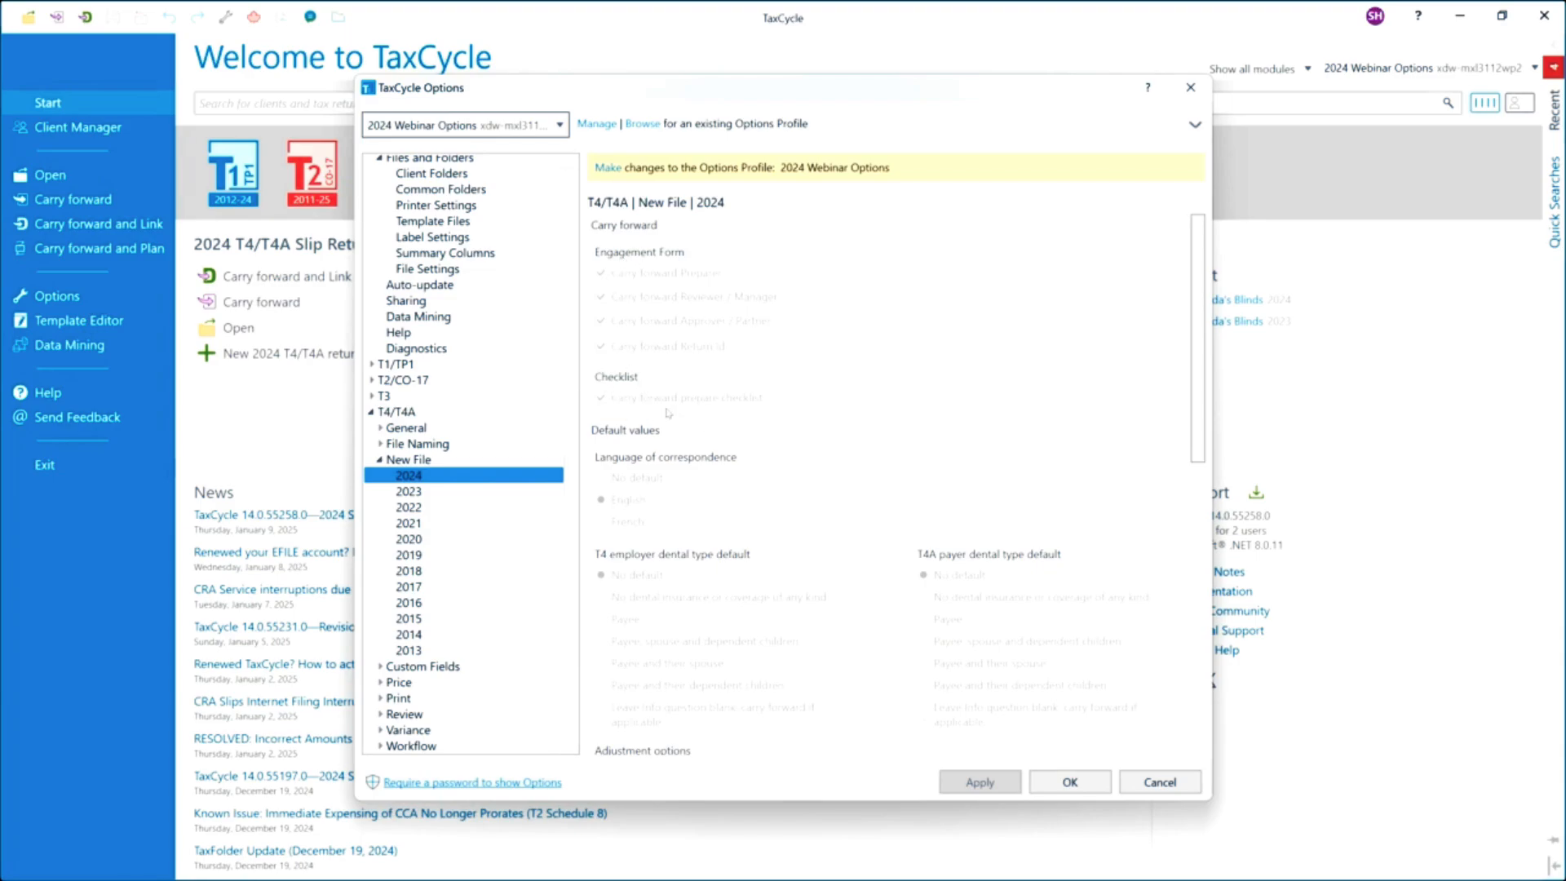
scroll(740, 485, down, 1)
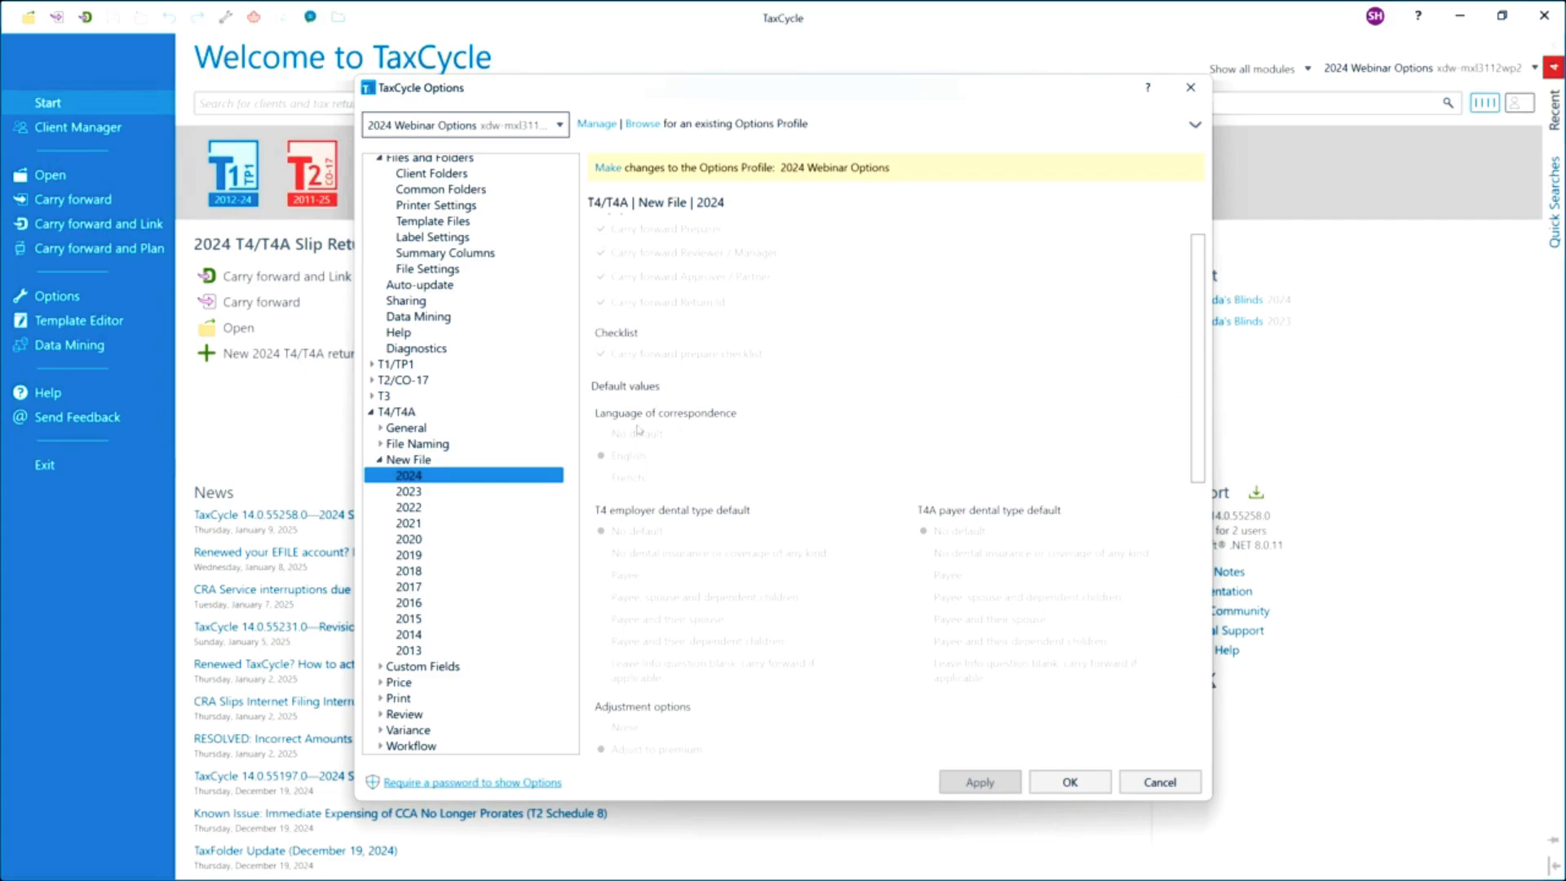
scroll(680, 488, down, 3)
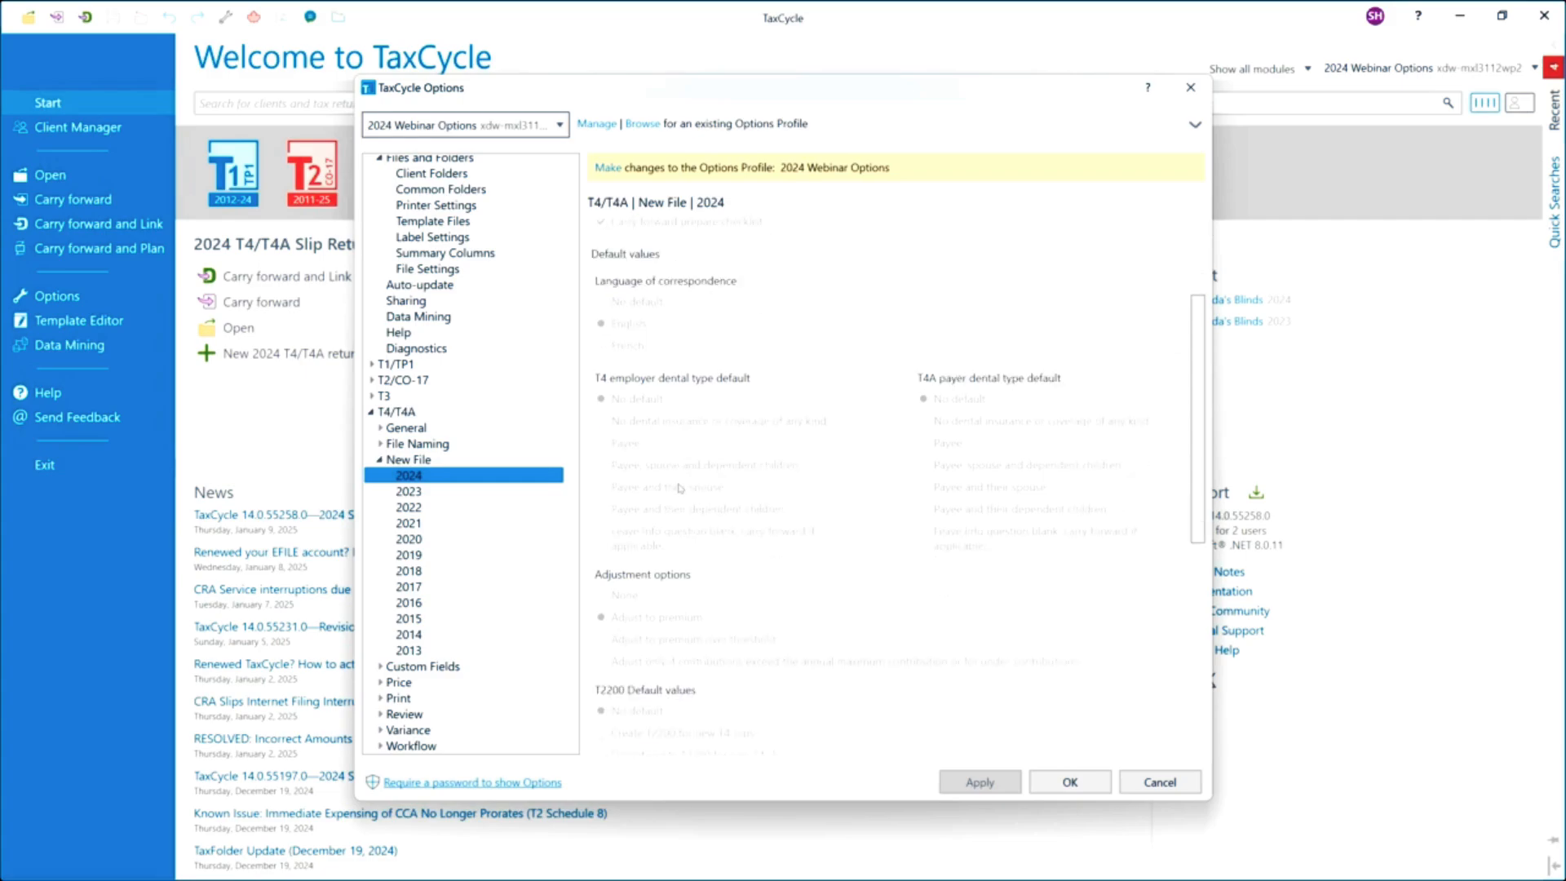
scroll(679, 488, down, 1)
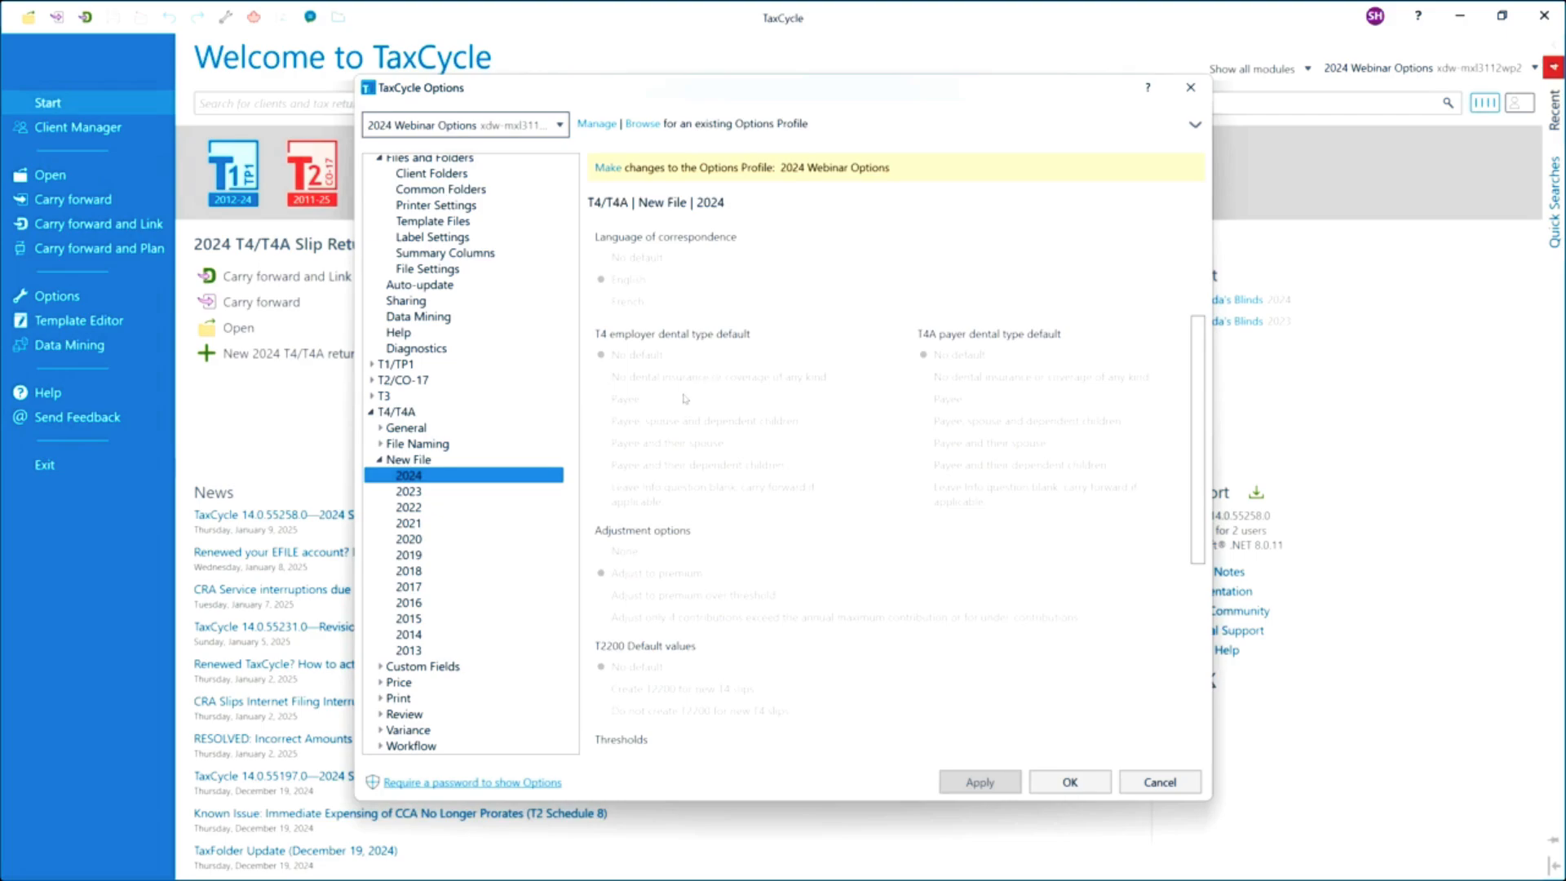
scroll(680, 466, down, 3)
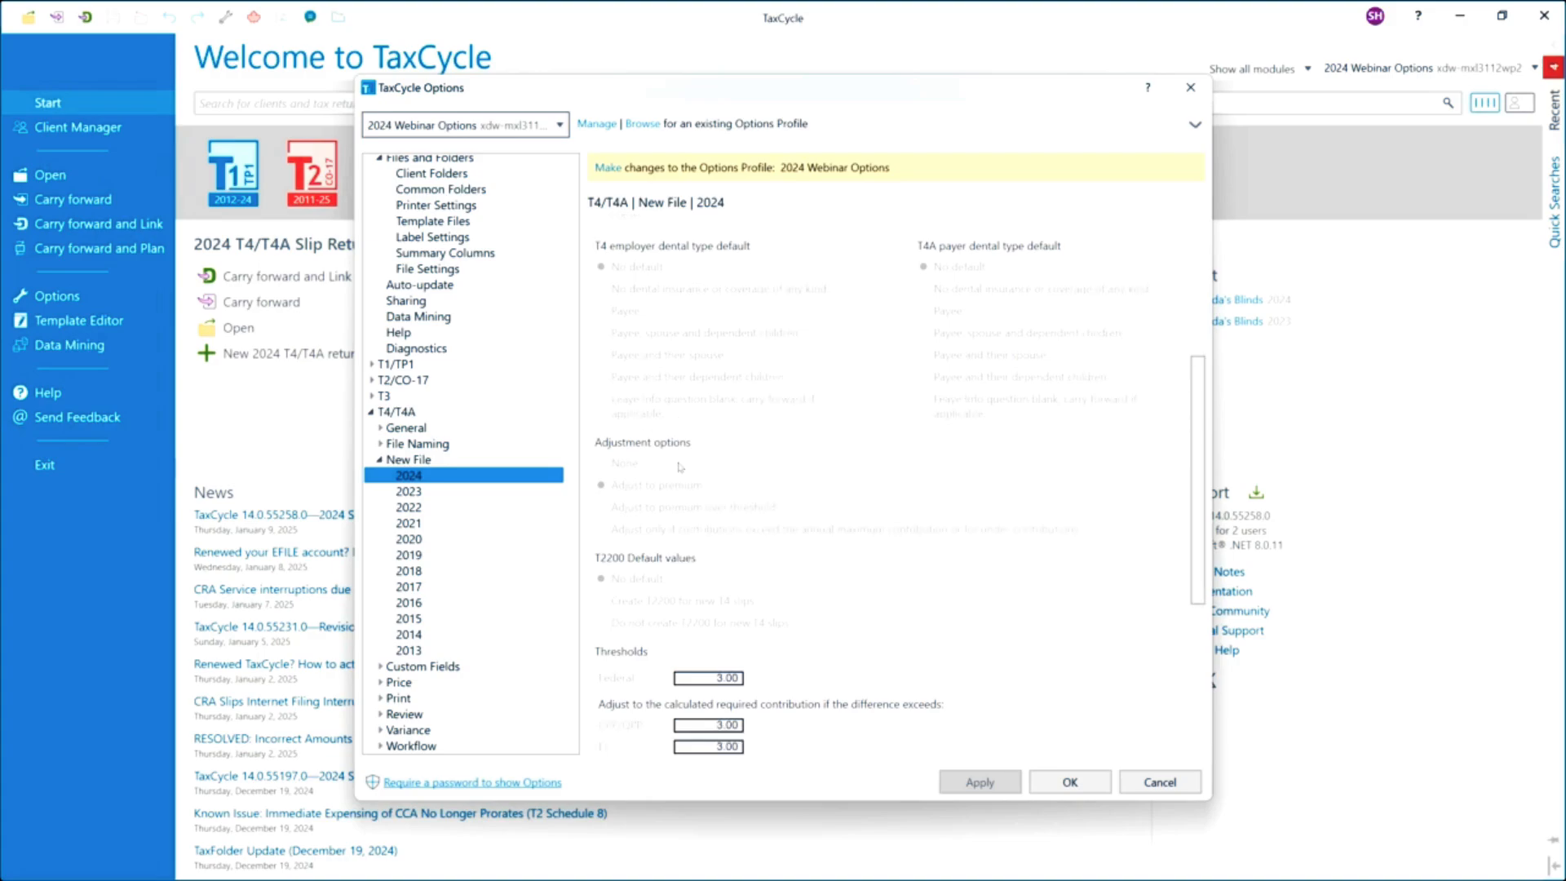
scroll(718, 441, down, 1)
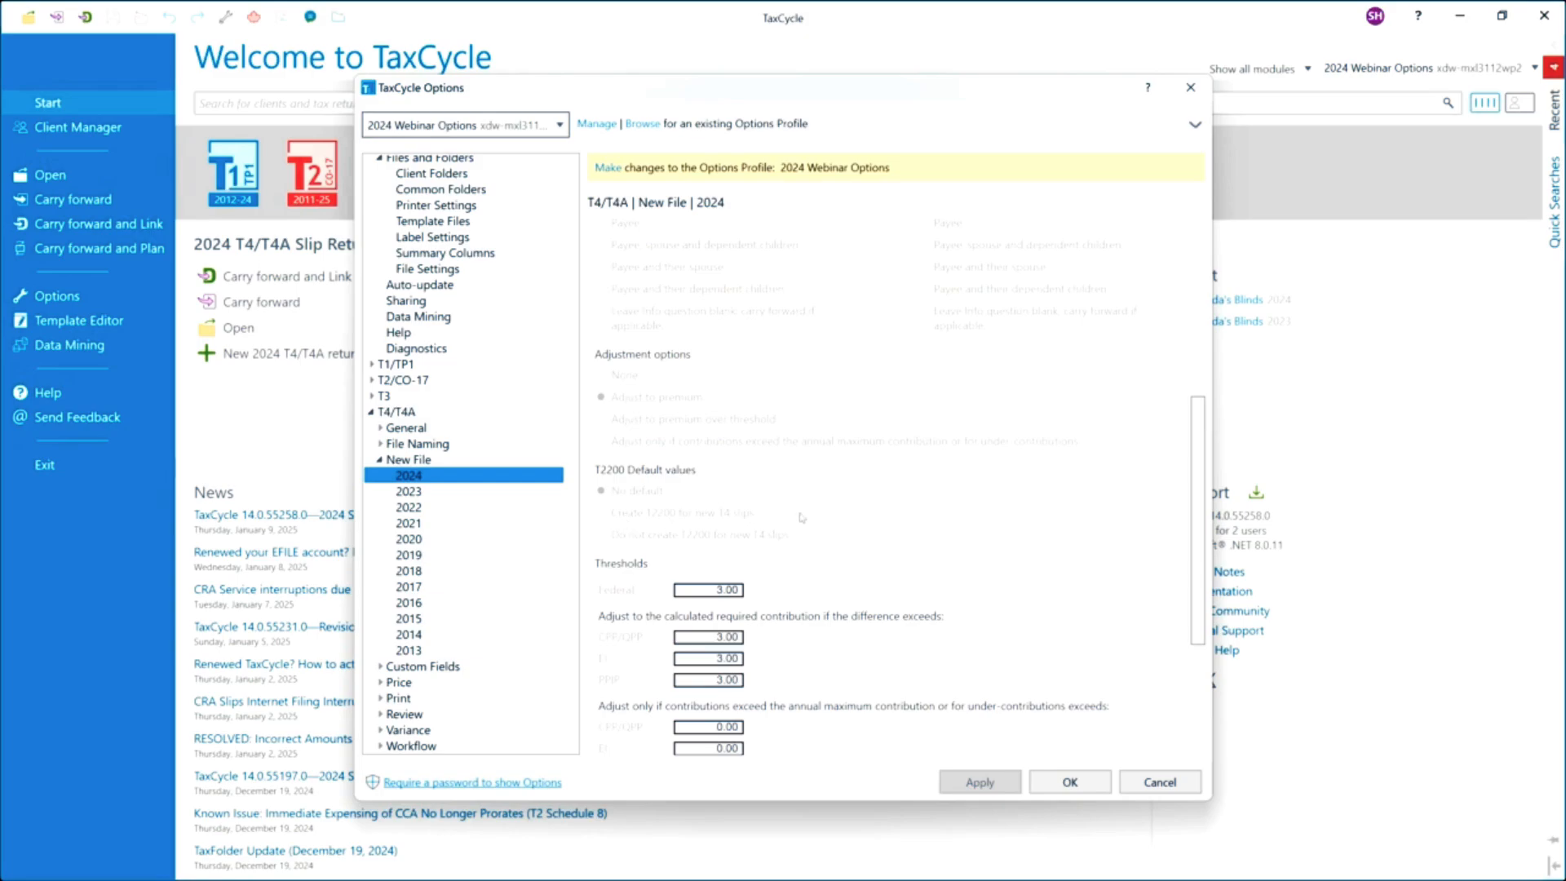
scroll(834, 517, down, 1)
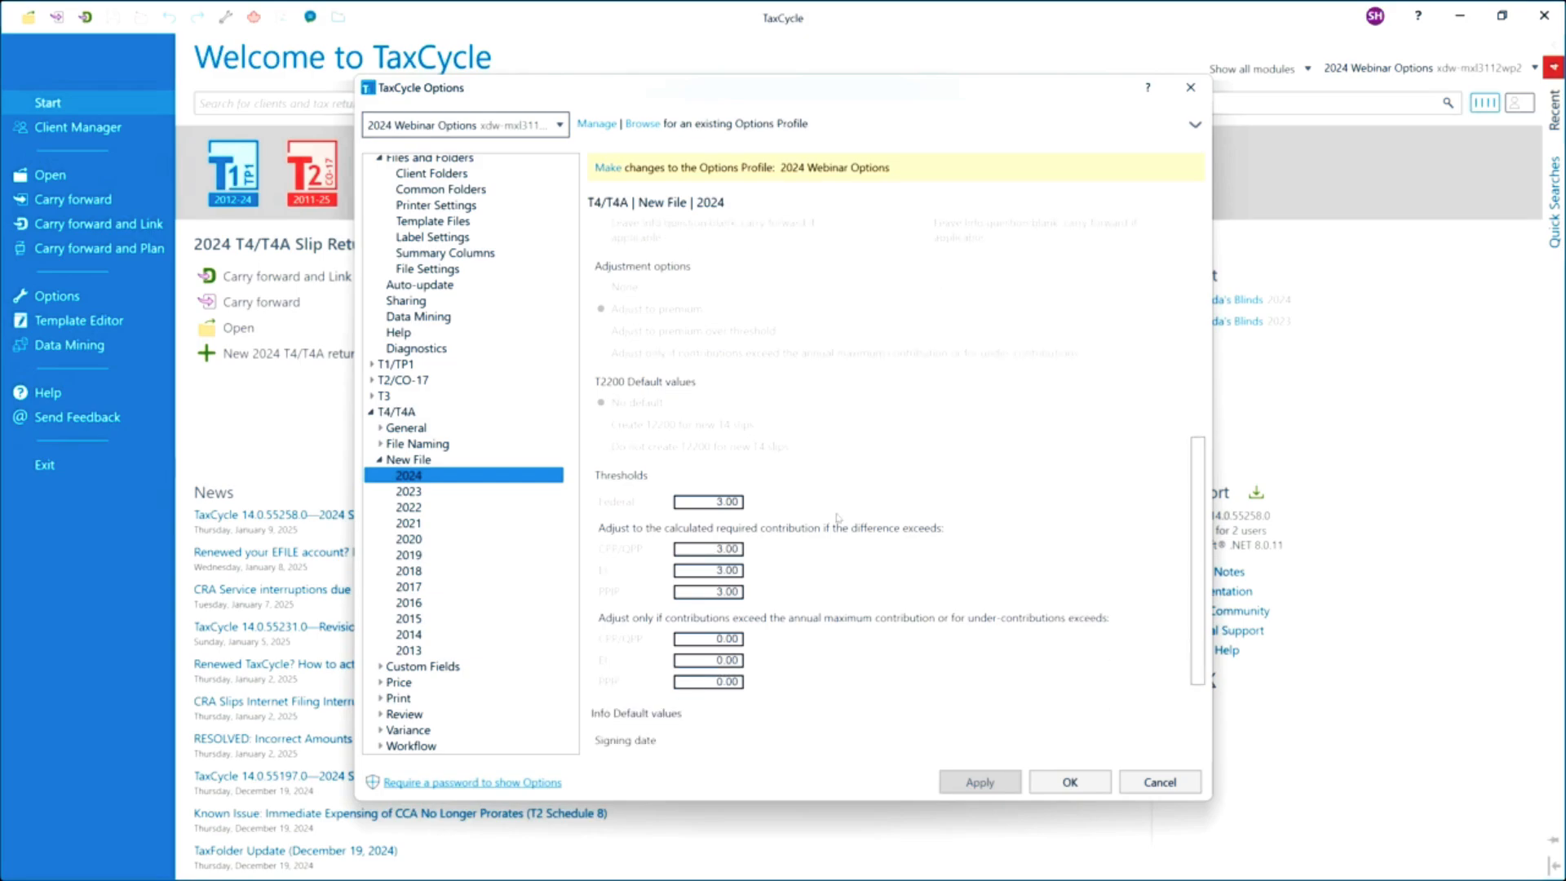
scroll(837, 517, down, 2)
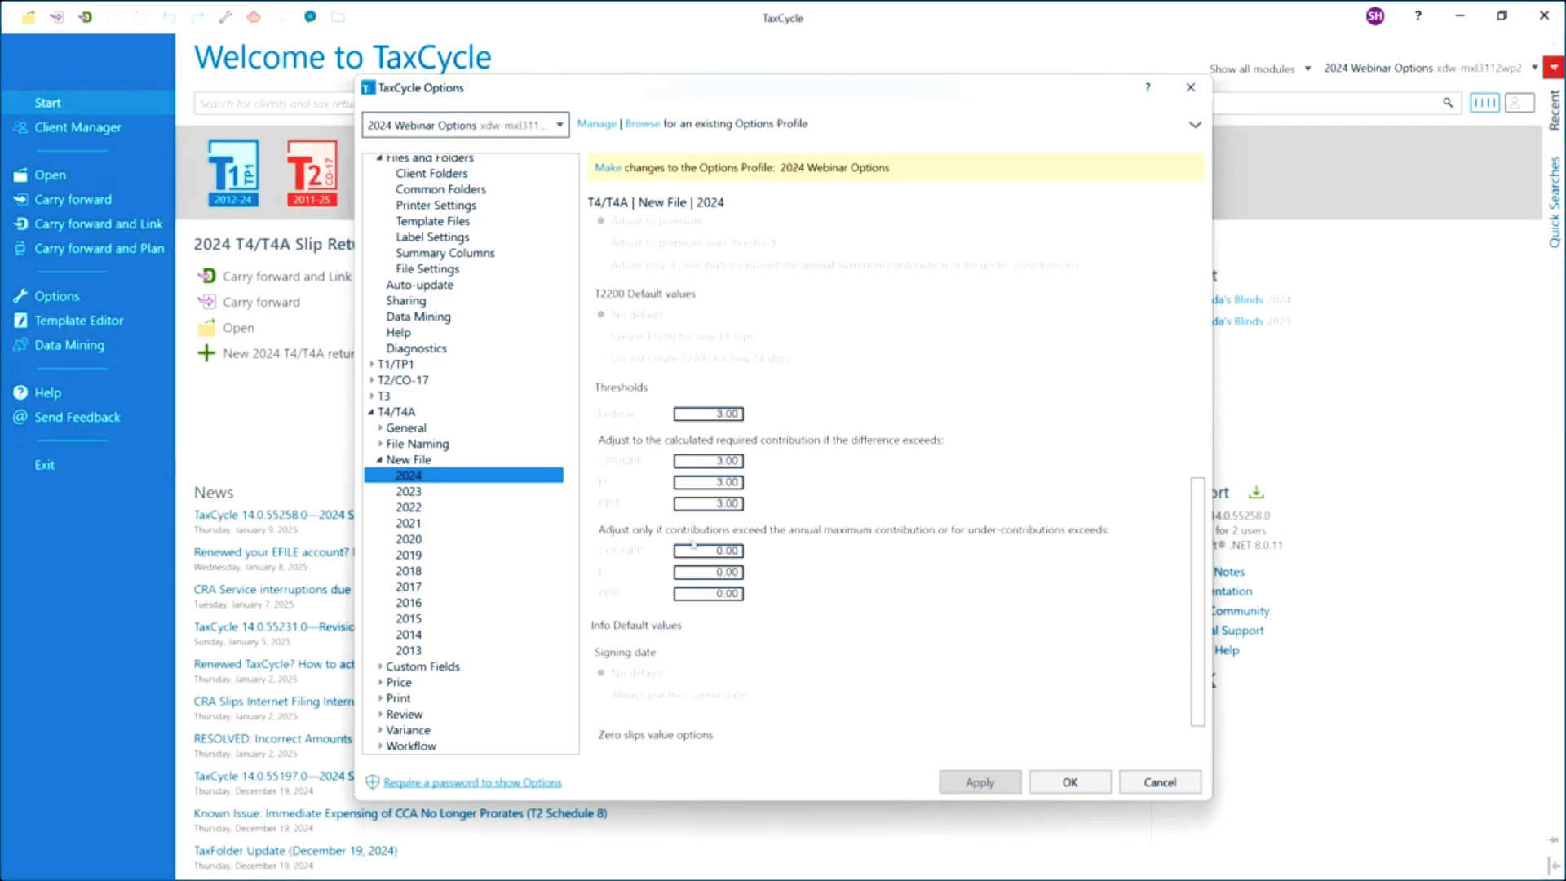
scroll(776, 656, down, 2)
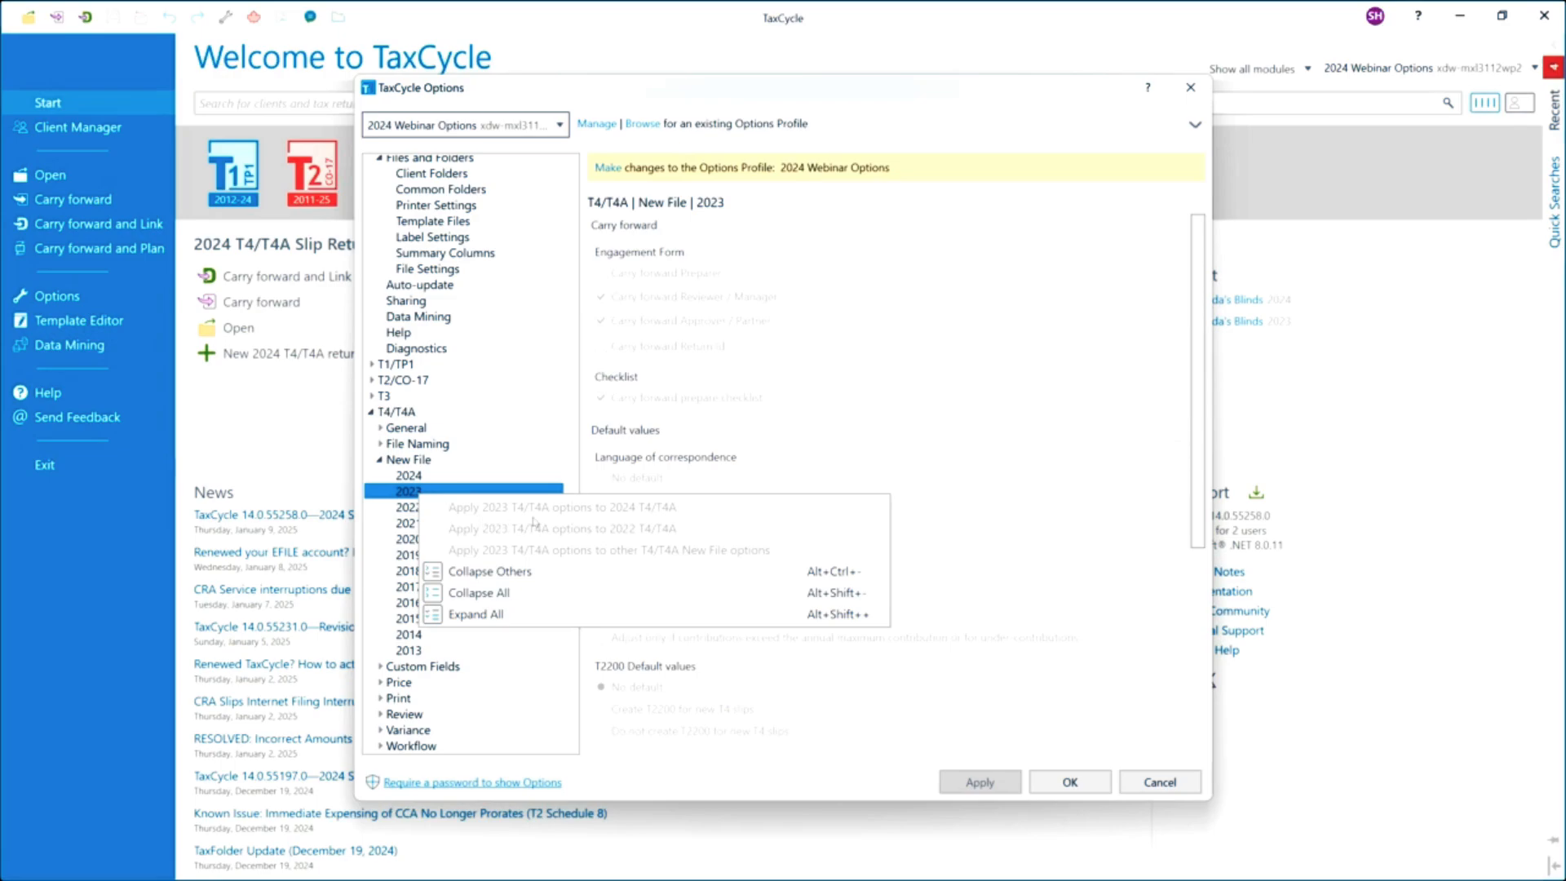
Collapse the New File options and open the T4/T4A 2024 price list.
click(381, 462)
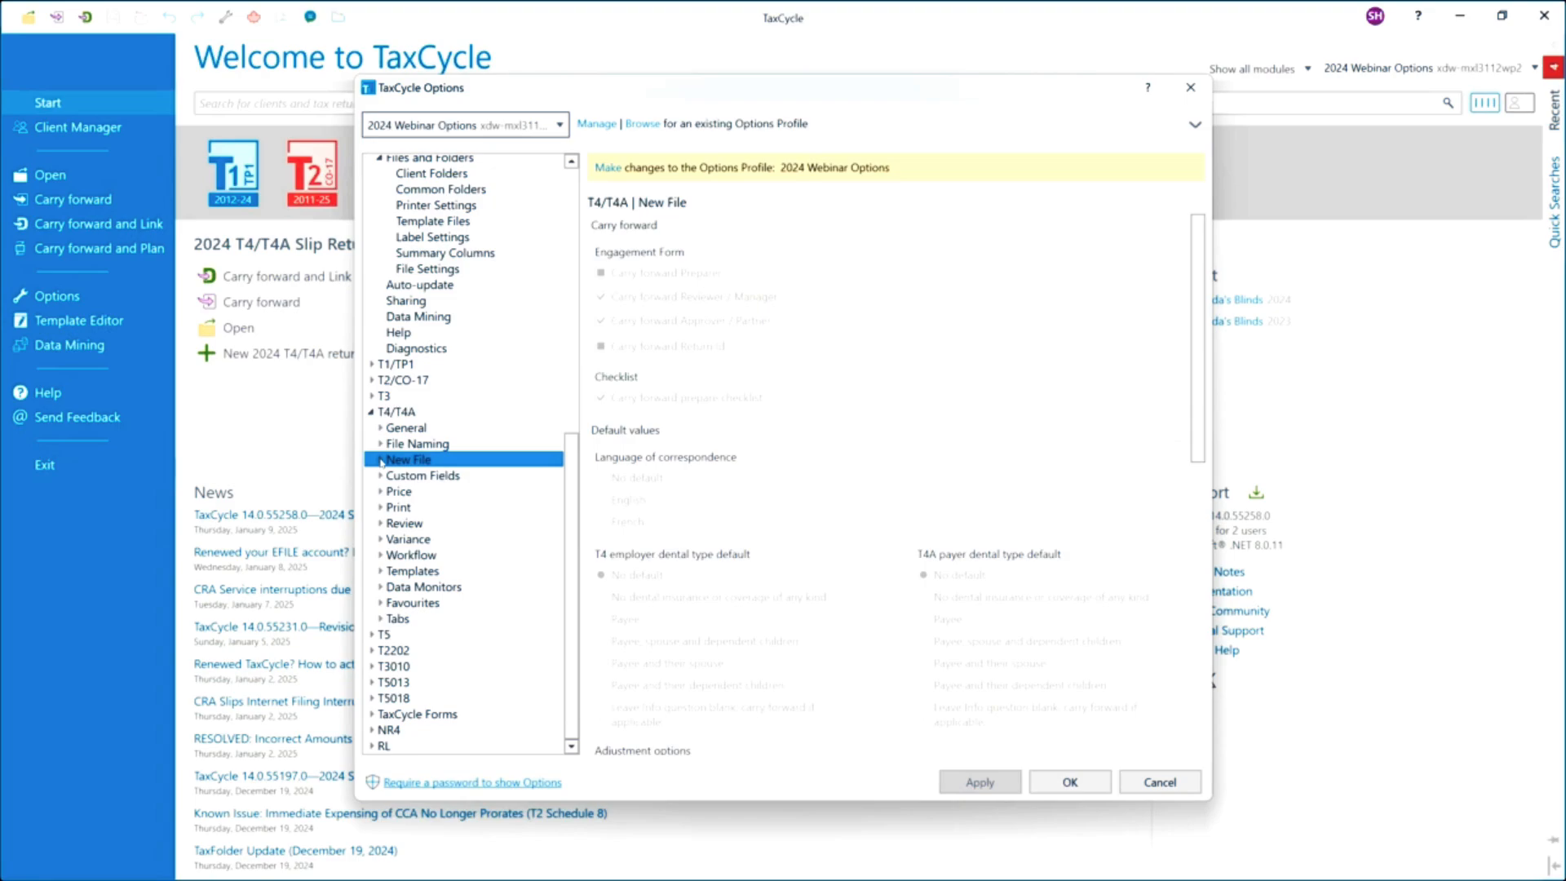
click(381, 492)
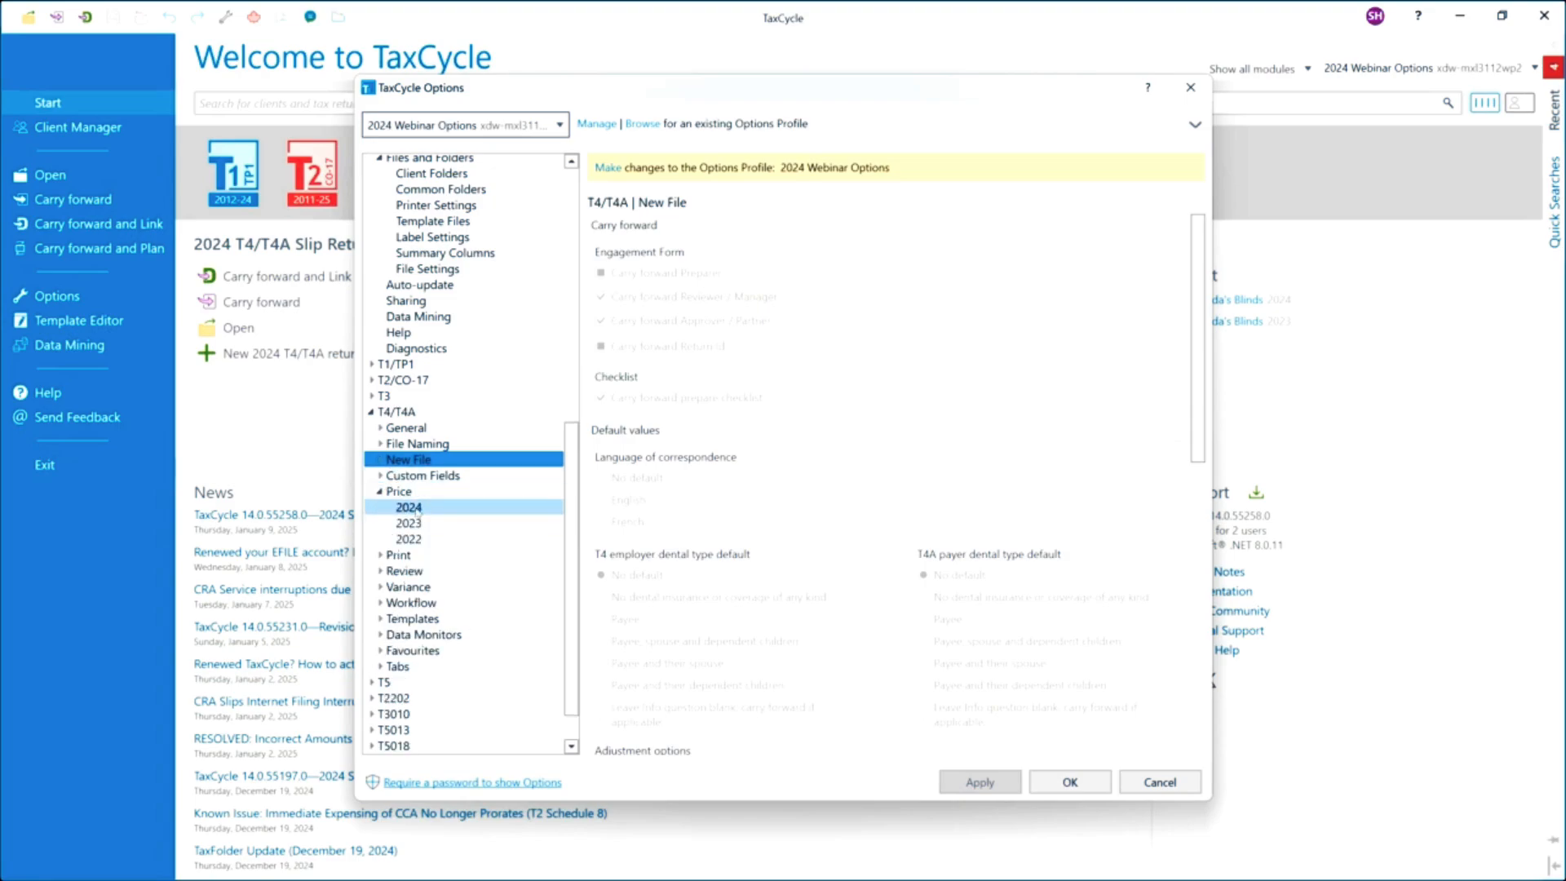
click(410, 508)
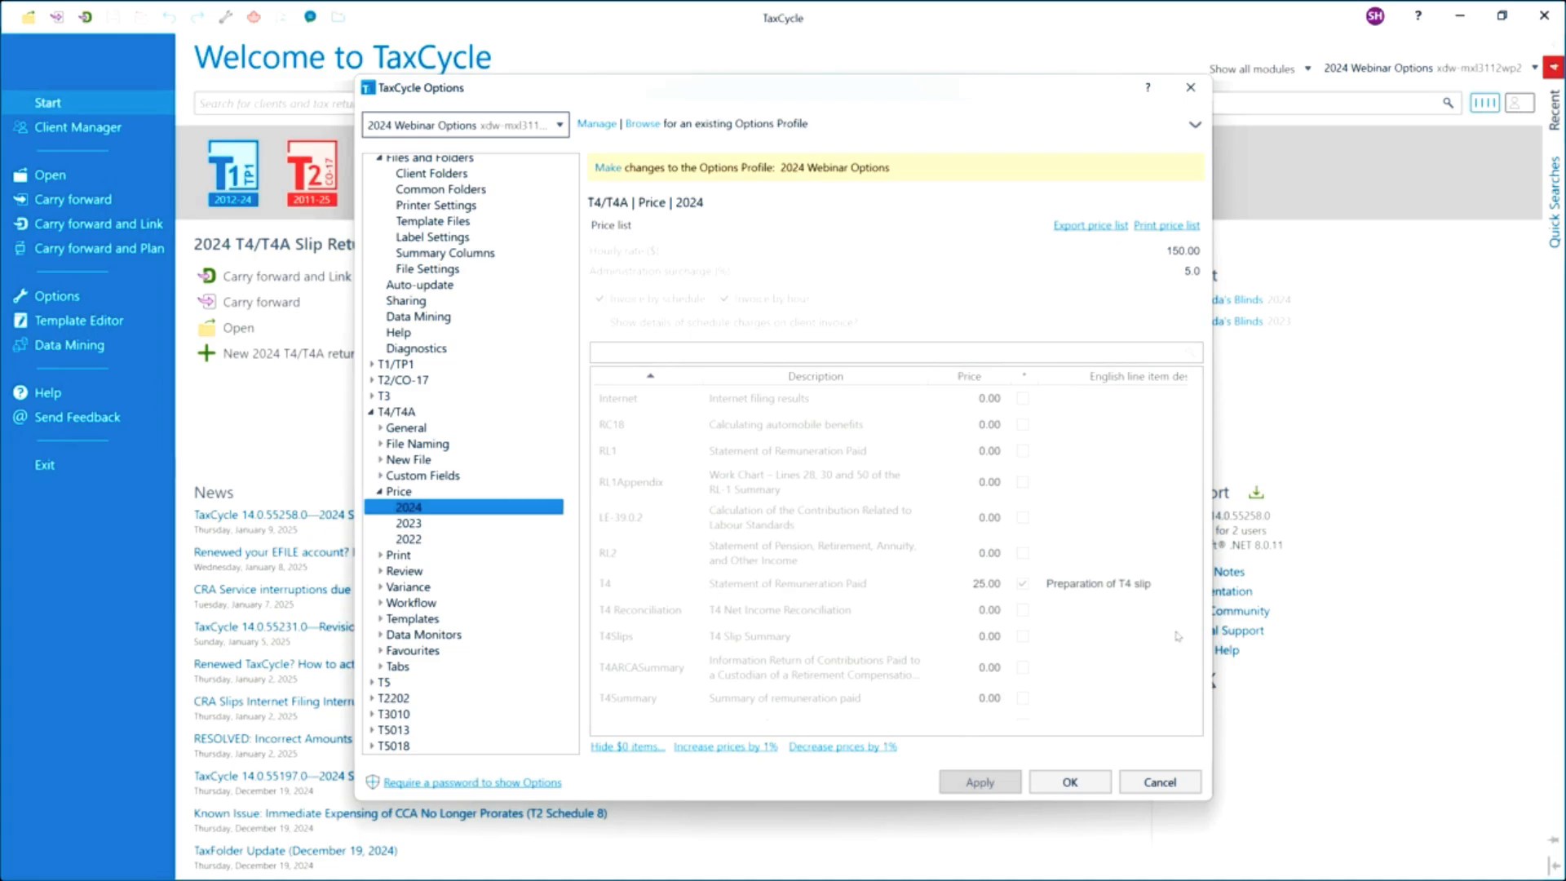
Enable editing of the 2024 Webinar Options profile.
click(608, 168)
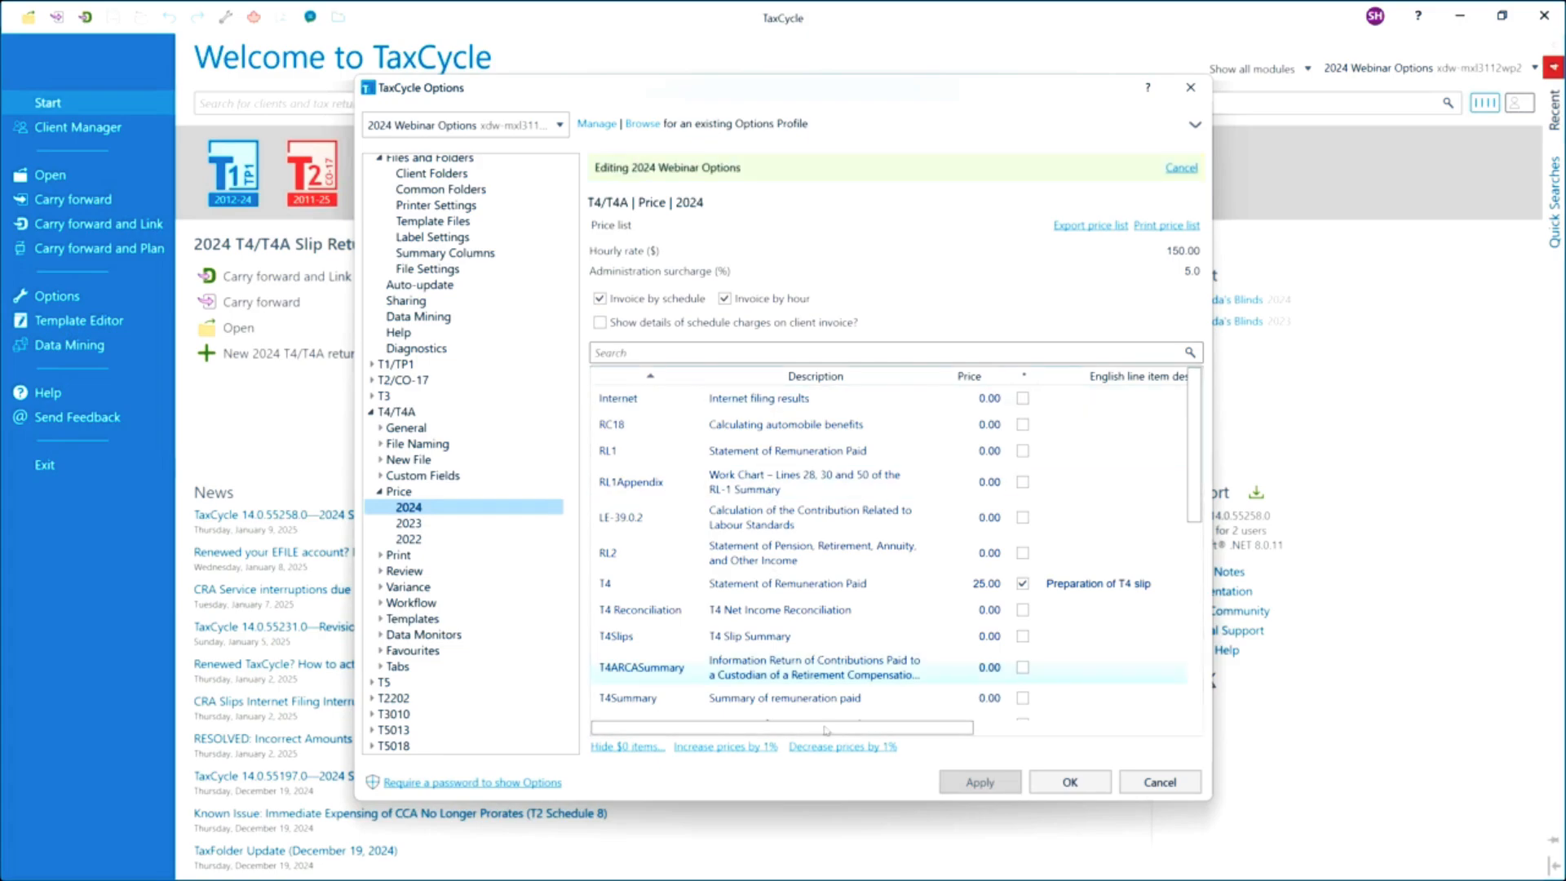
drag(845, 730, 763, 725)
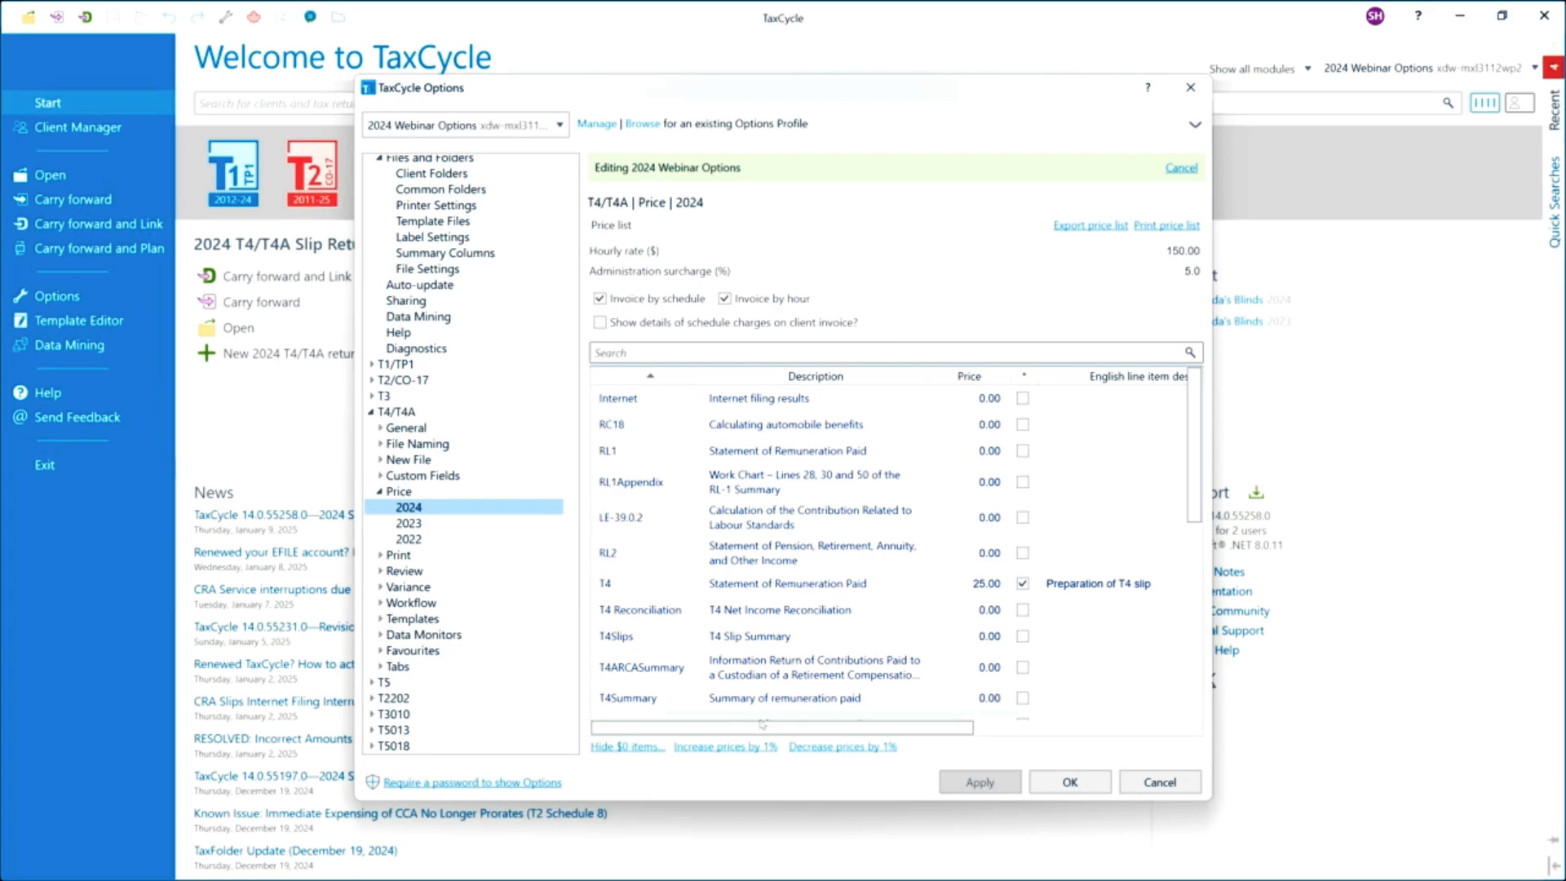
Review the options for applying the 2023 price settings to other years without choosing one.
right_click(412, 525)
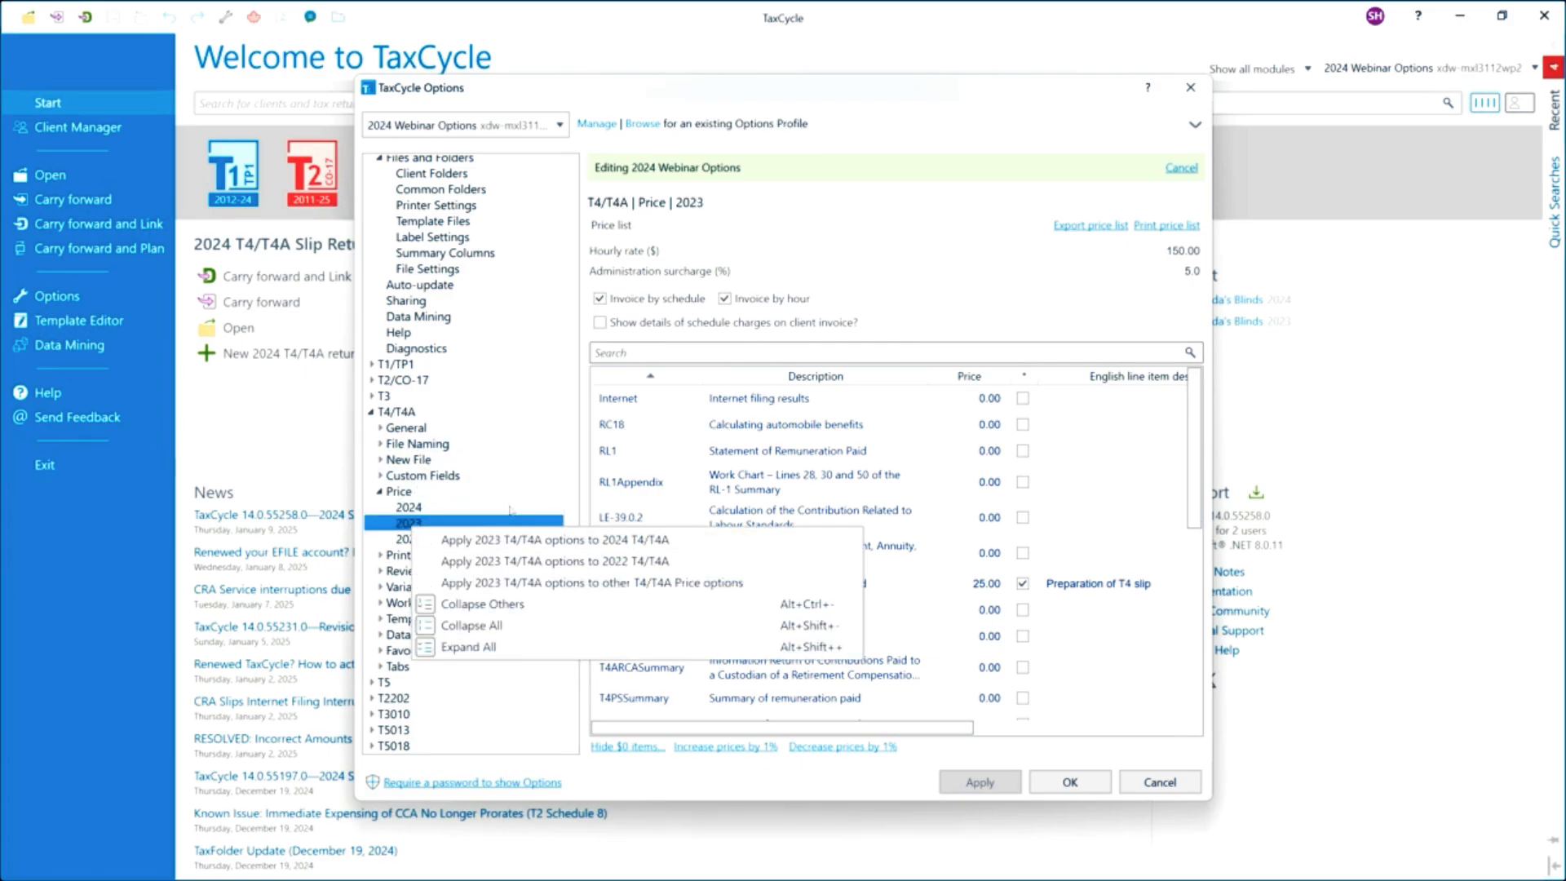
click(418, 509)
click(417, 508)
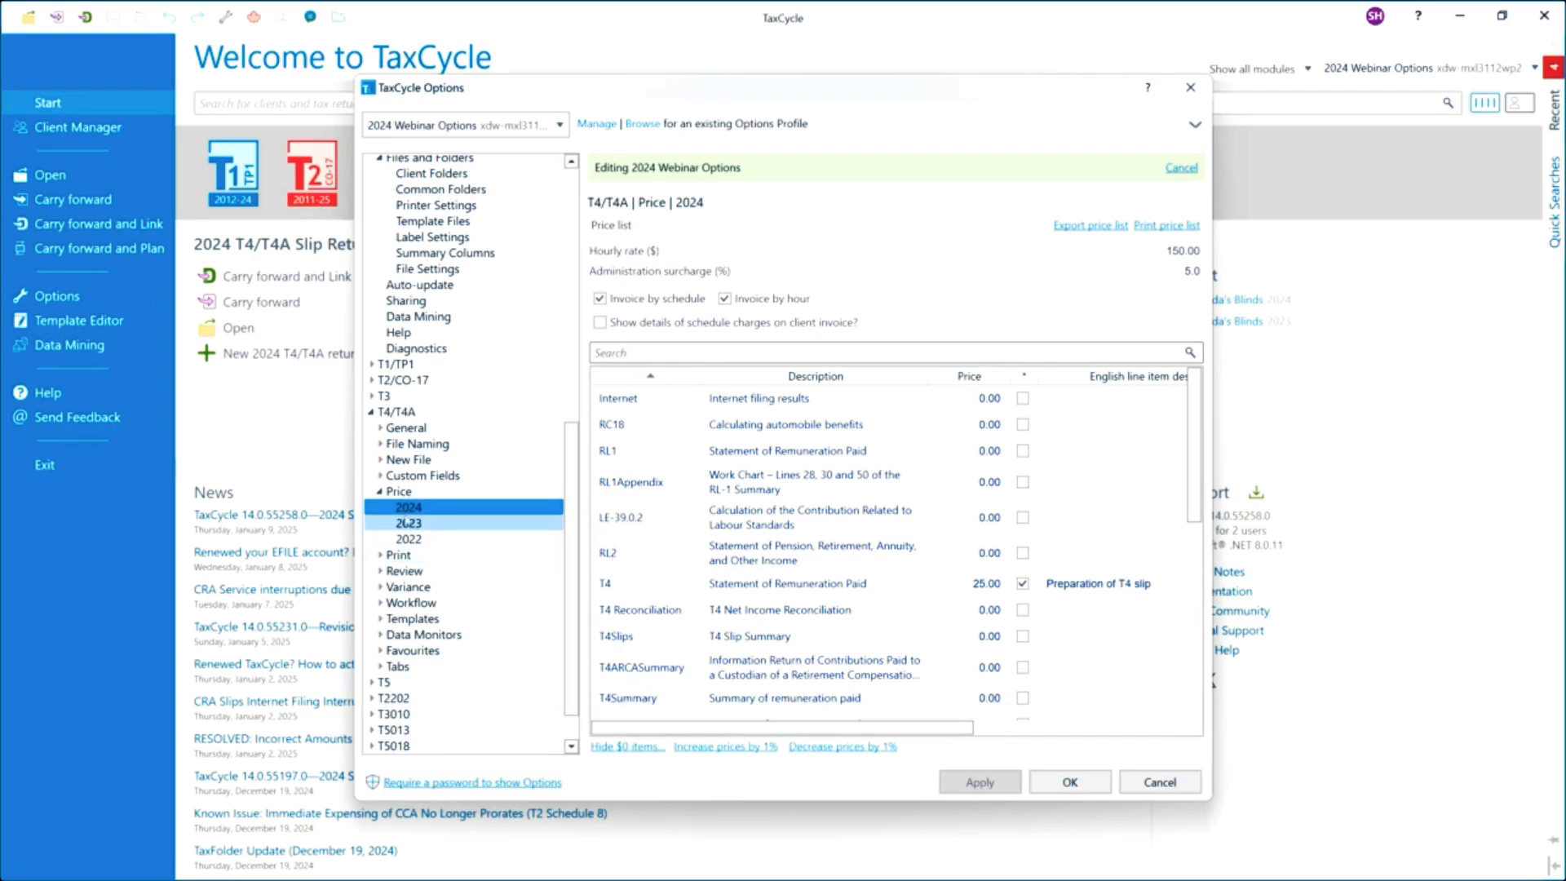
Review the T4/T4A 2024 print sets and their forms, then collapse the Print options.
click(393, 493)
click(379, 492)
click(380, 507)
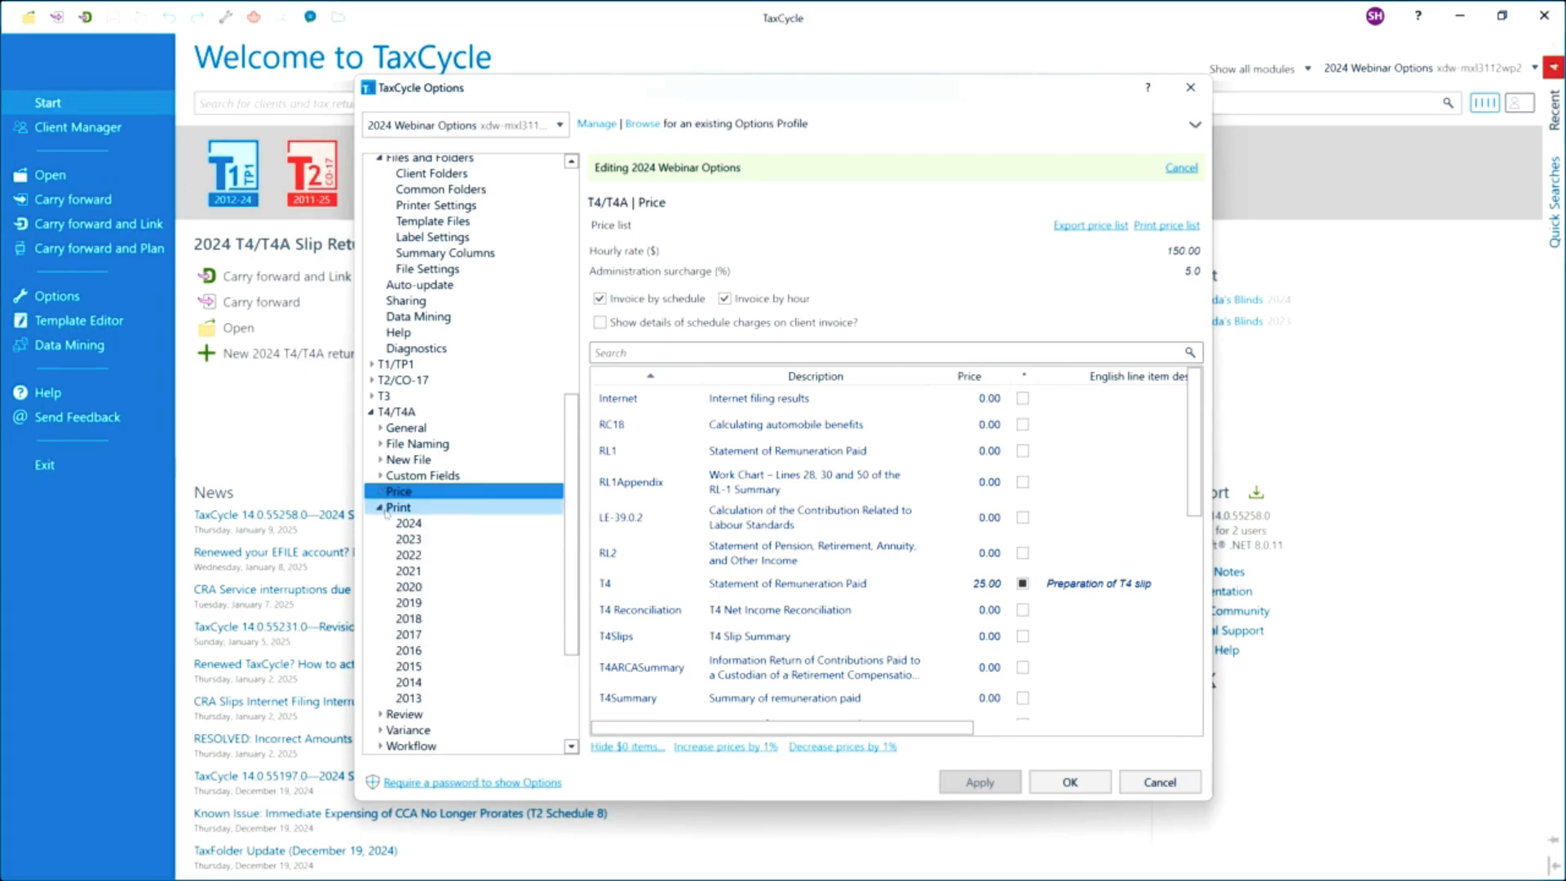
click(402, 524)
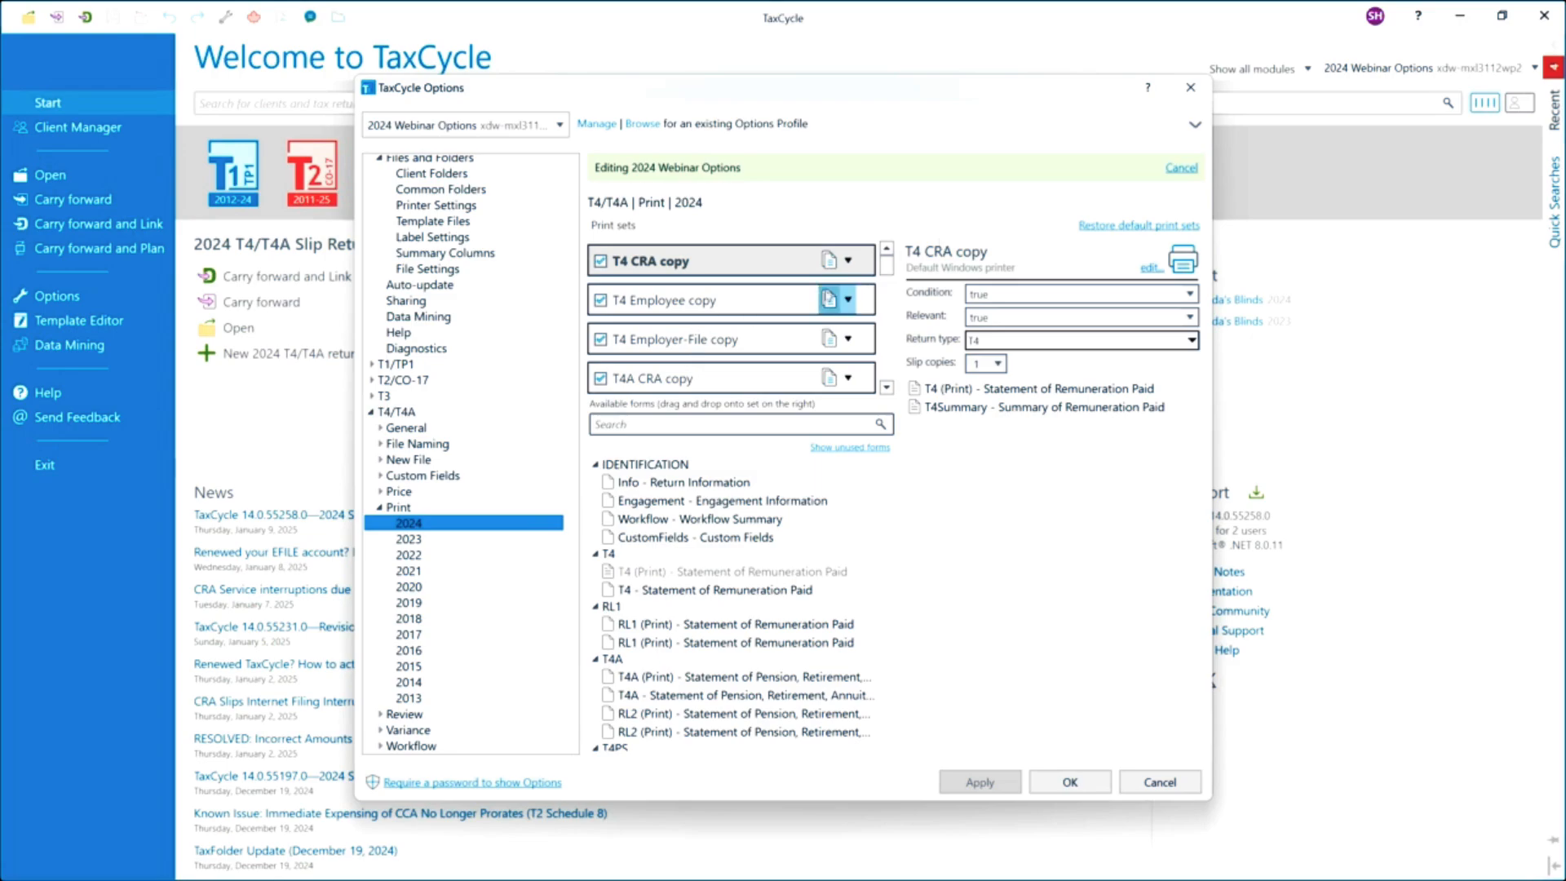
drag(889, 269, 887, 354)
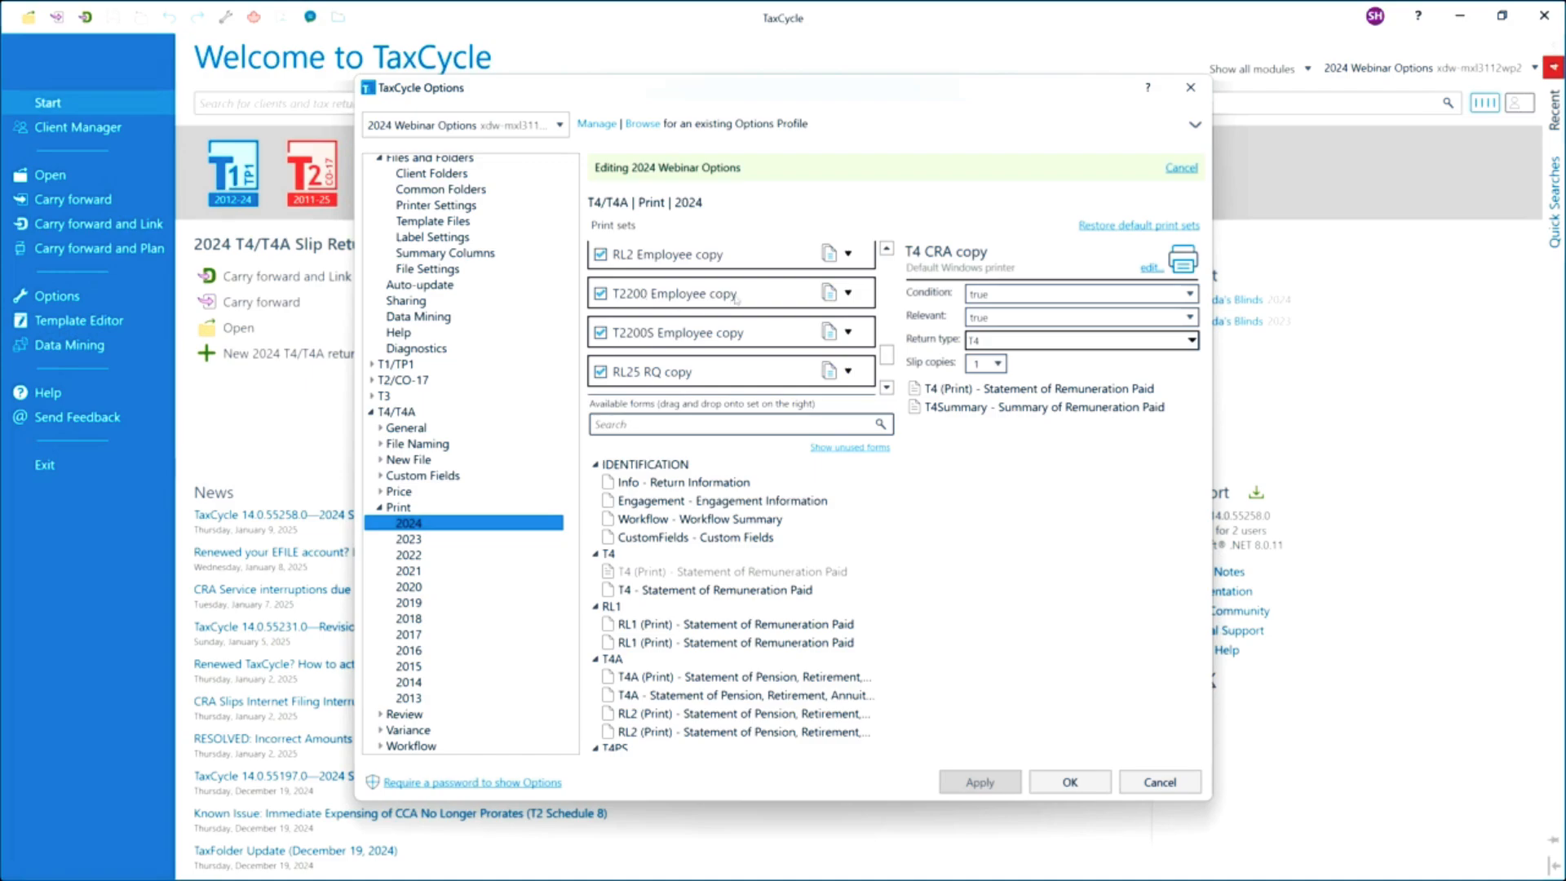
click(380, 509)
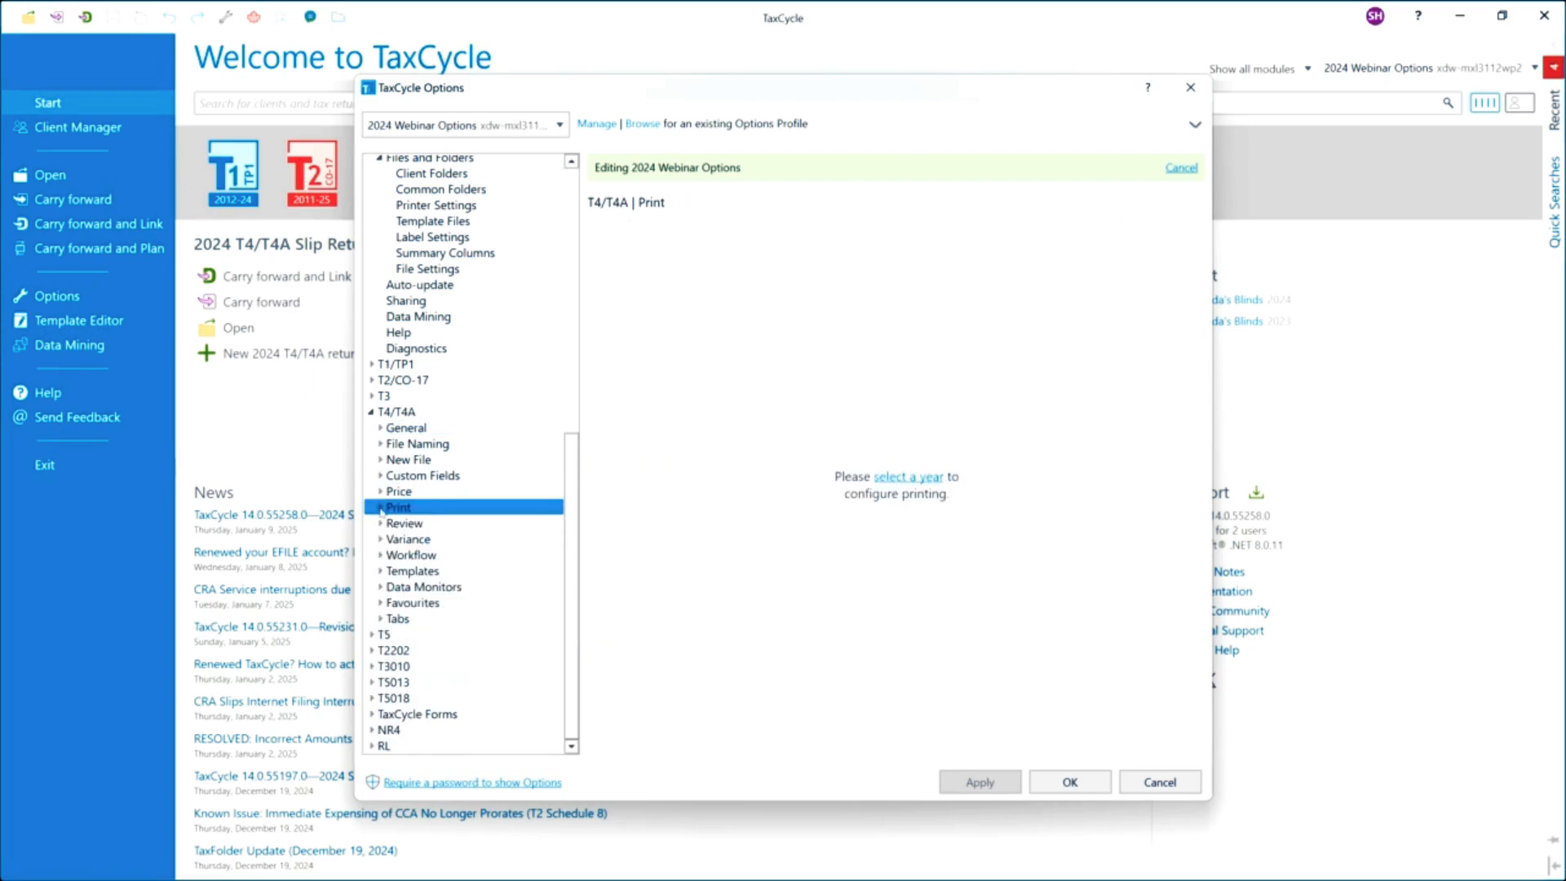
Open the 2024 T4/T4A review messages and toggle between showing only disabled messages and all messages.
click(380, 524)
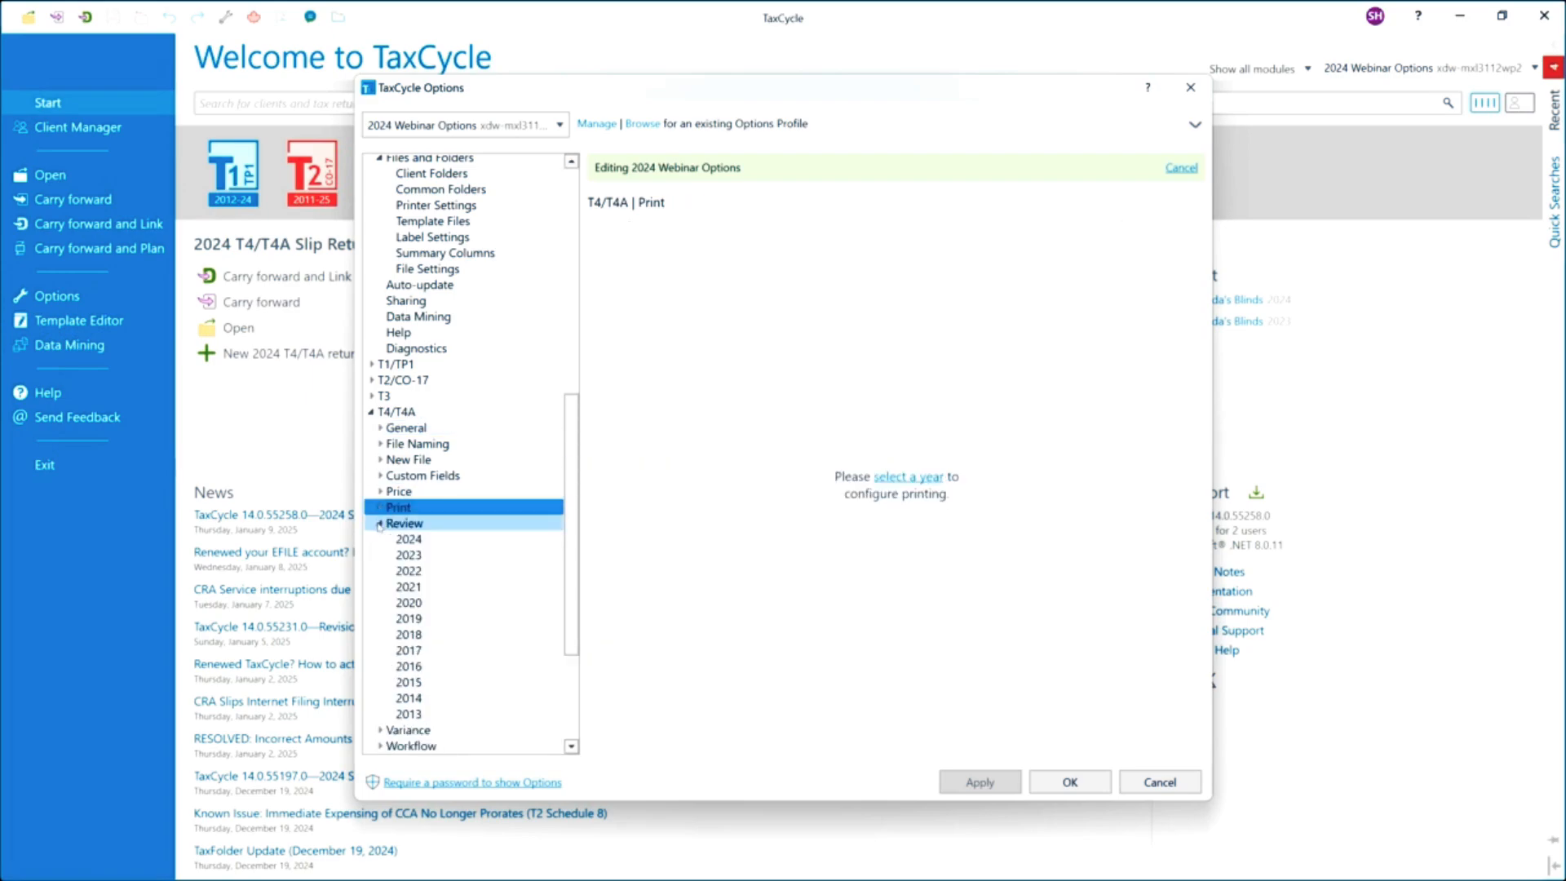
click(409, 539)
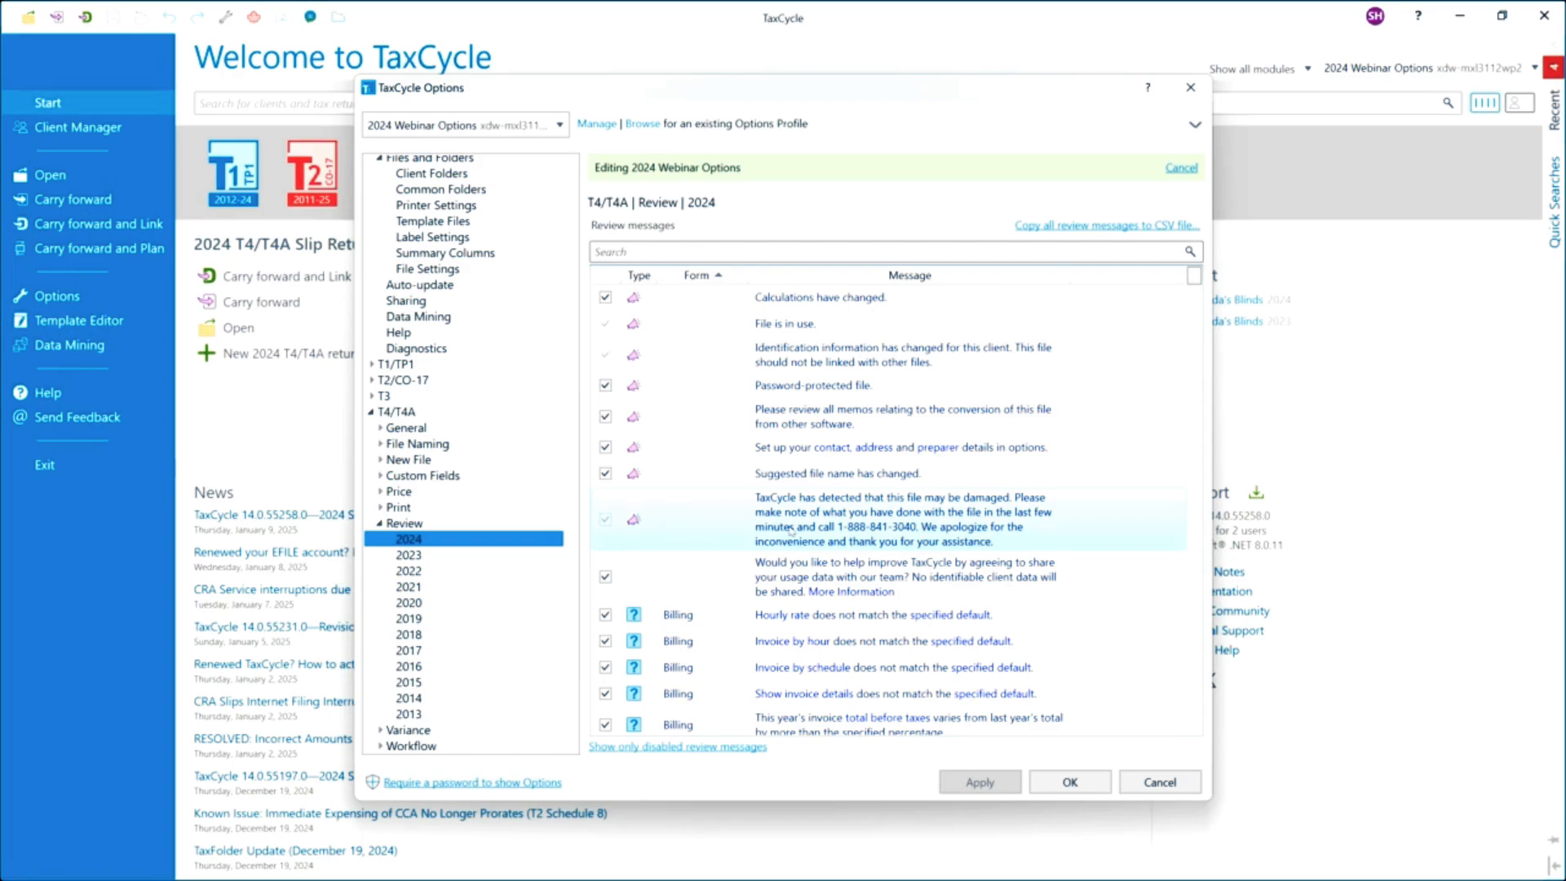
click(664, 747)
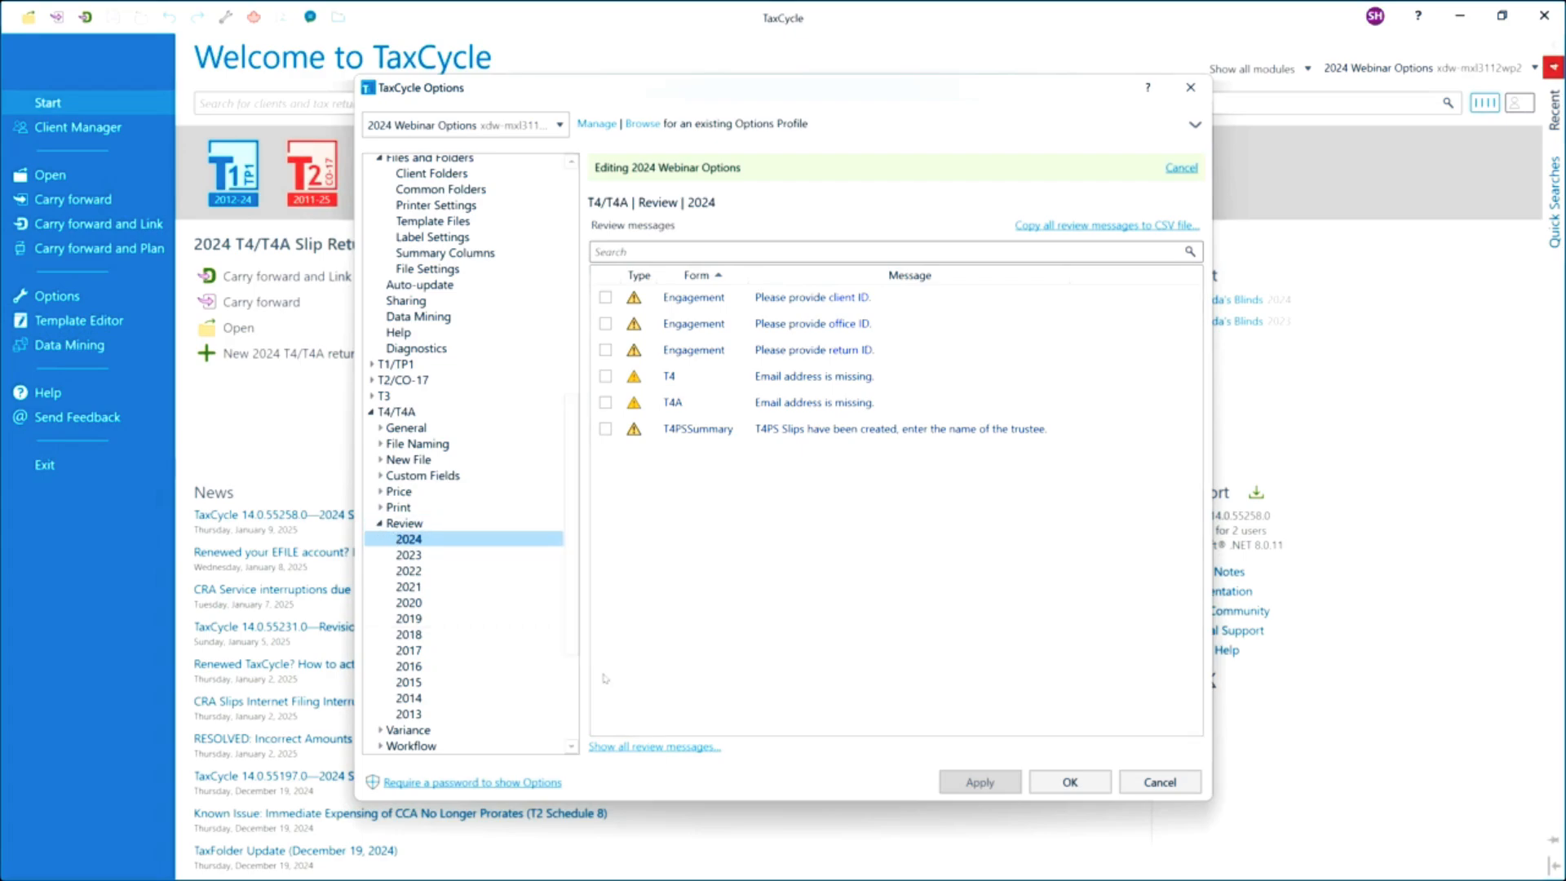
click(623, 748)
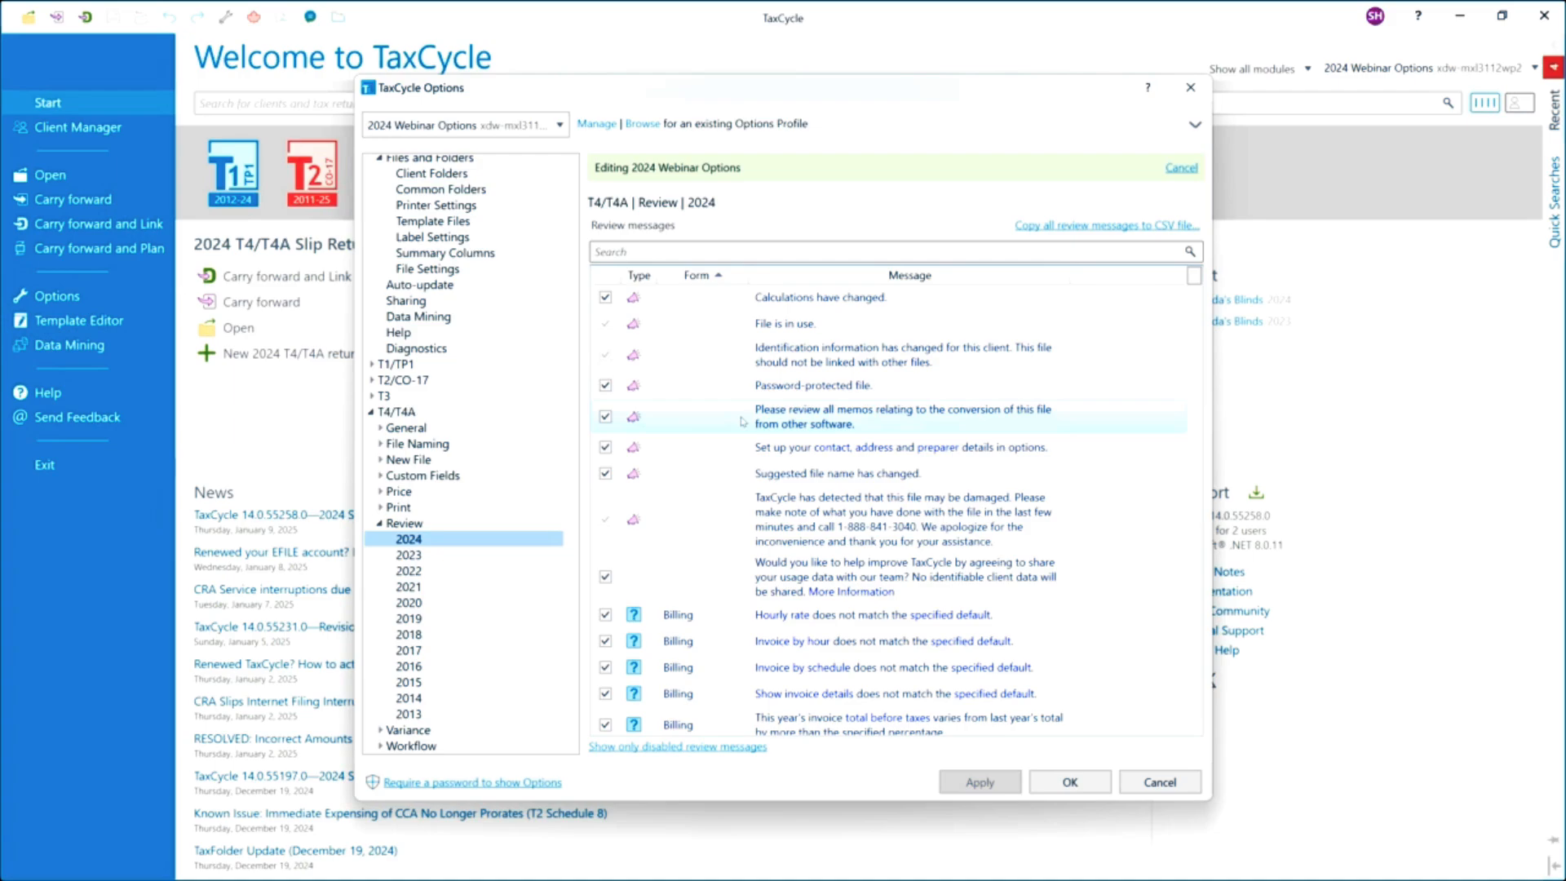
Hide the 'Client engagement package sent' and 'ELetter sent for e-signature' 2024 workflow tasks and save the options.
click(380, 525)
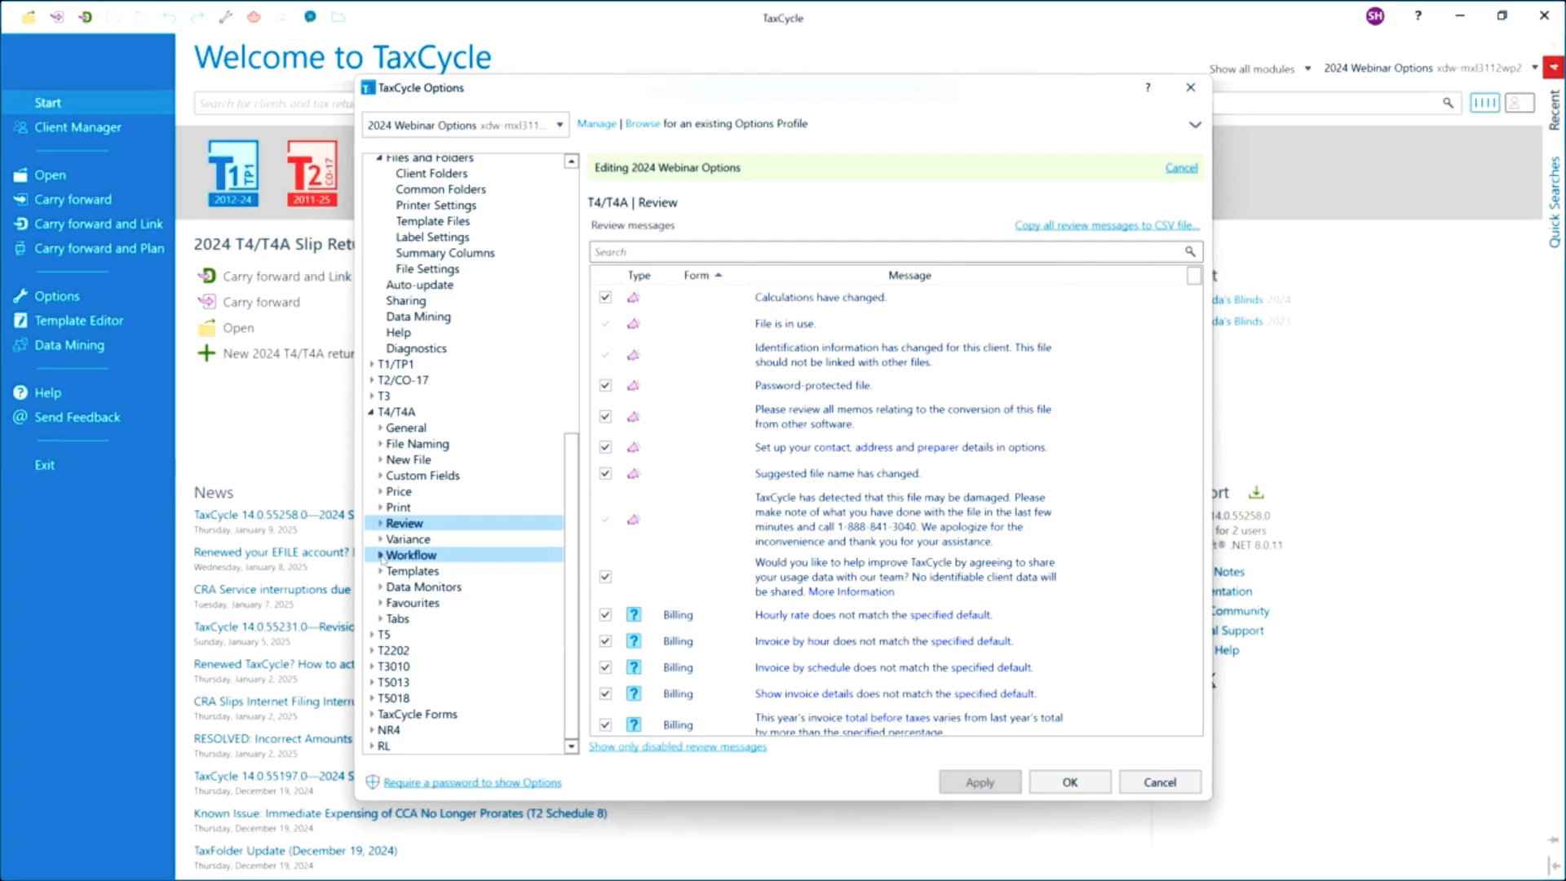
click(381, 555)
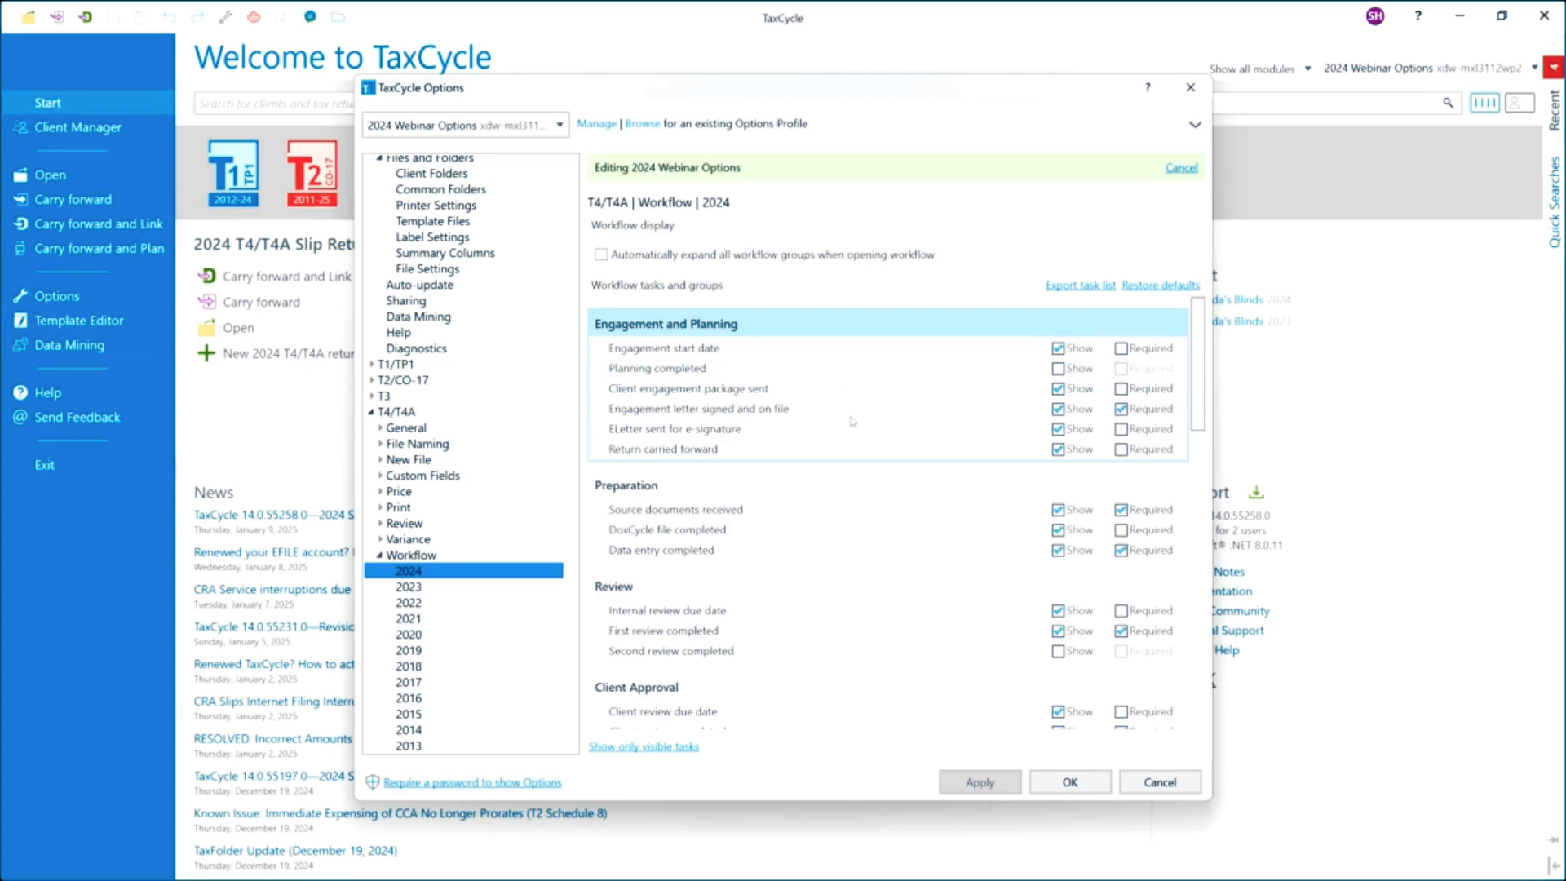
click(1058, 390)
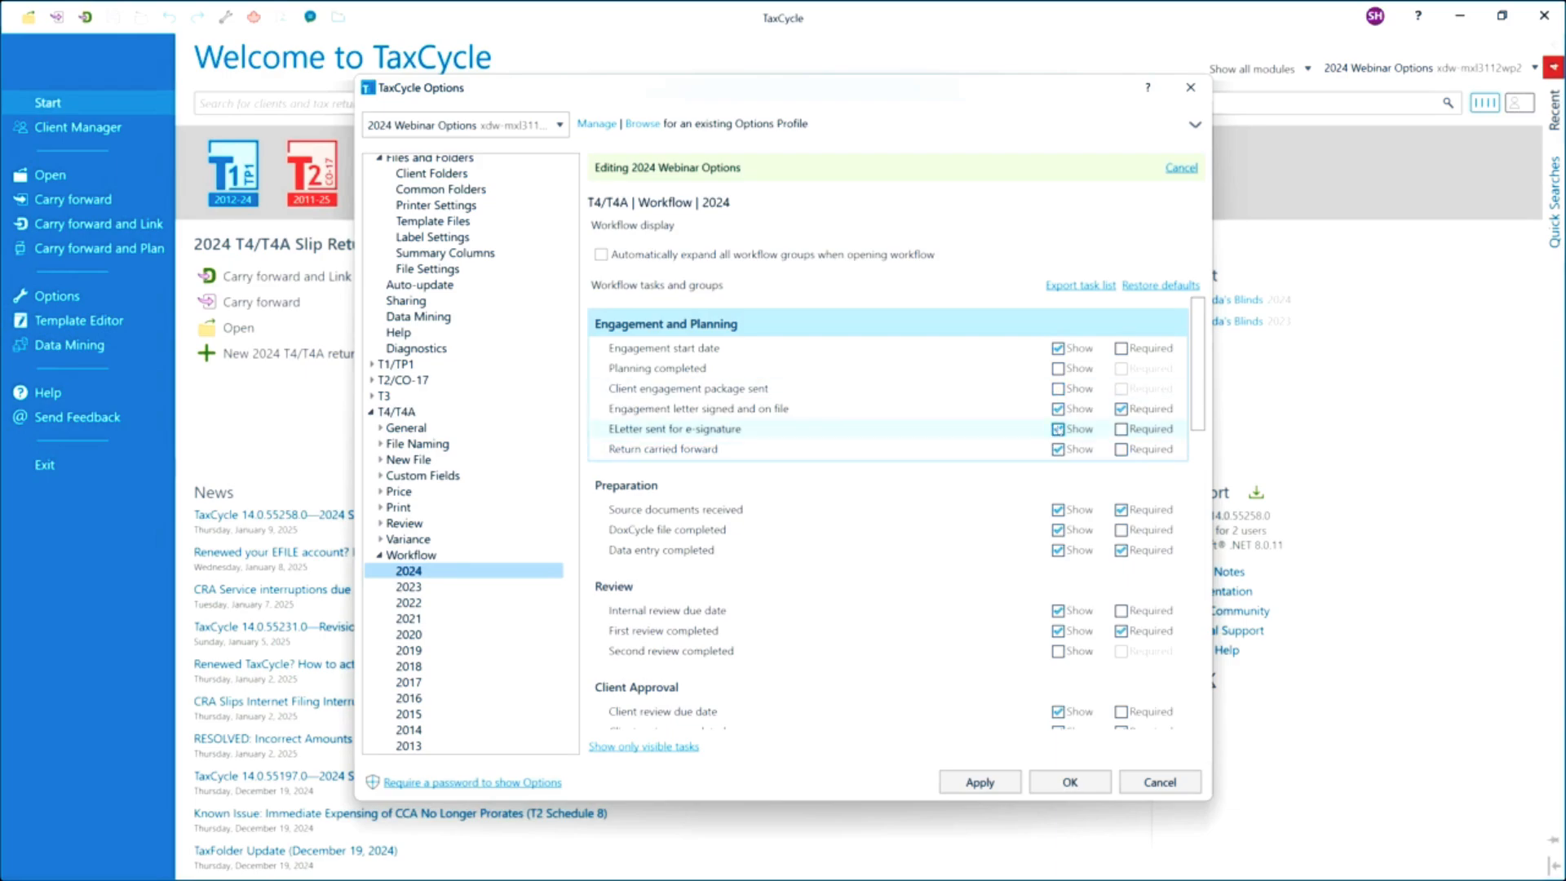
click(1058, 429)
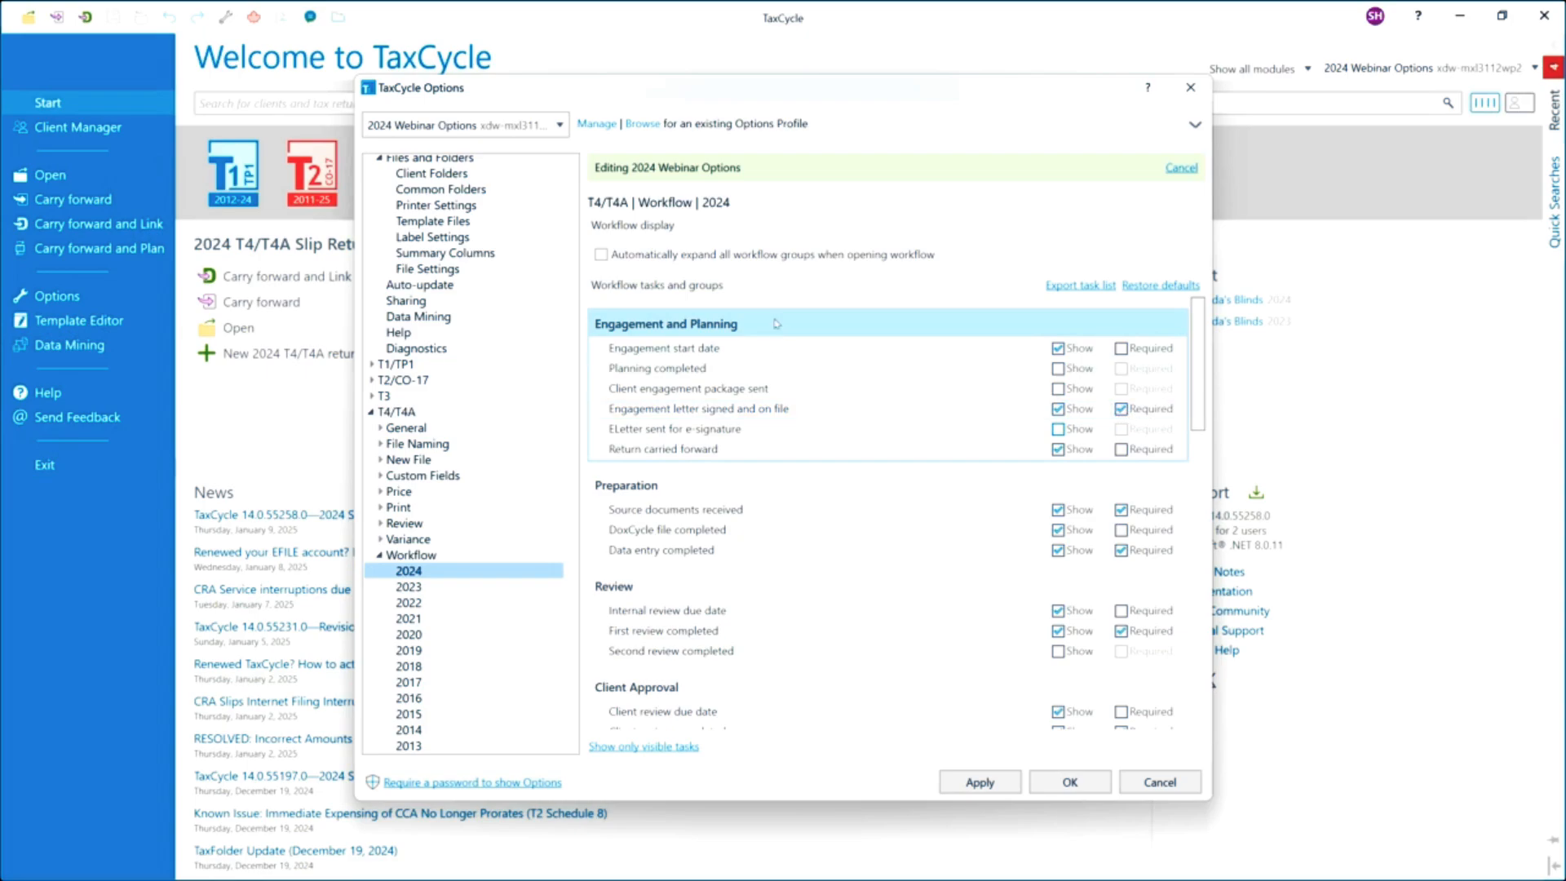
click(1073, 788)
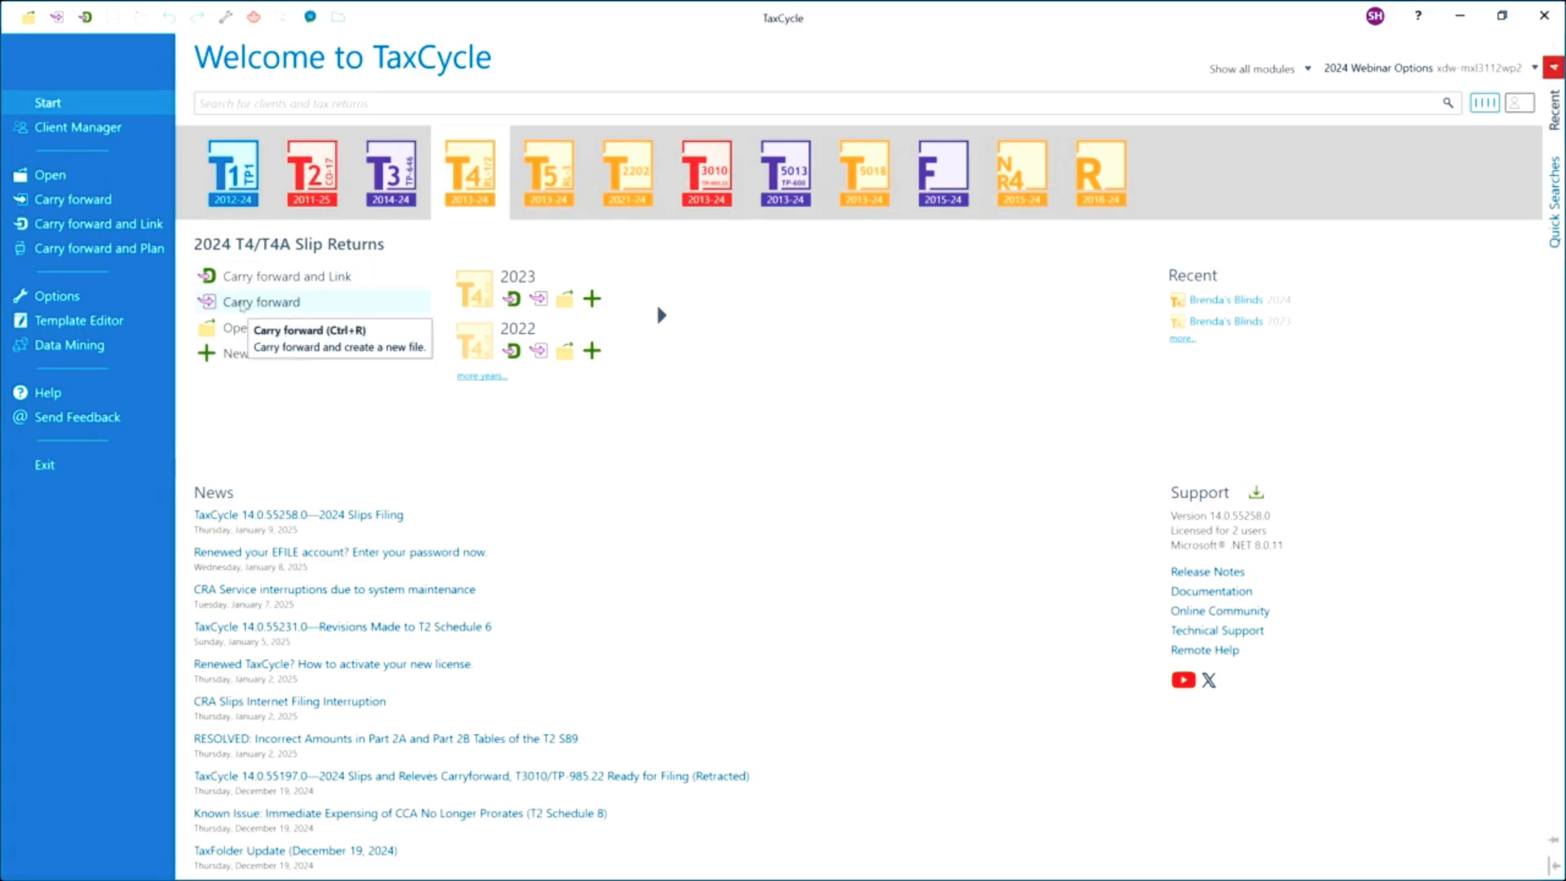
Browse the Carry forward file dialog with All Files (*.*) shown, then close it.
click(241, 303)
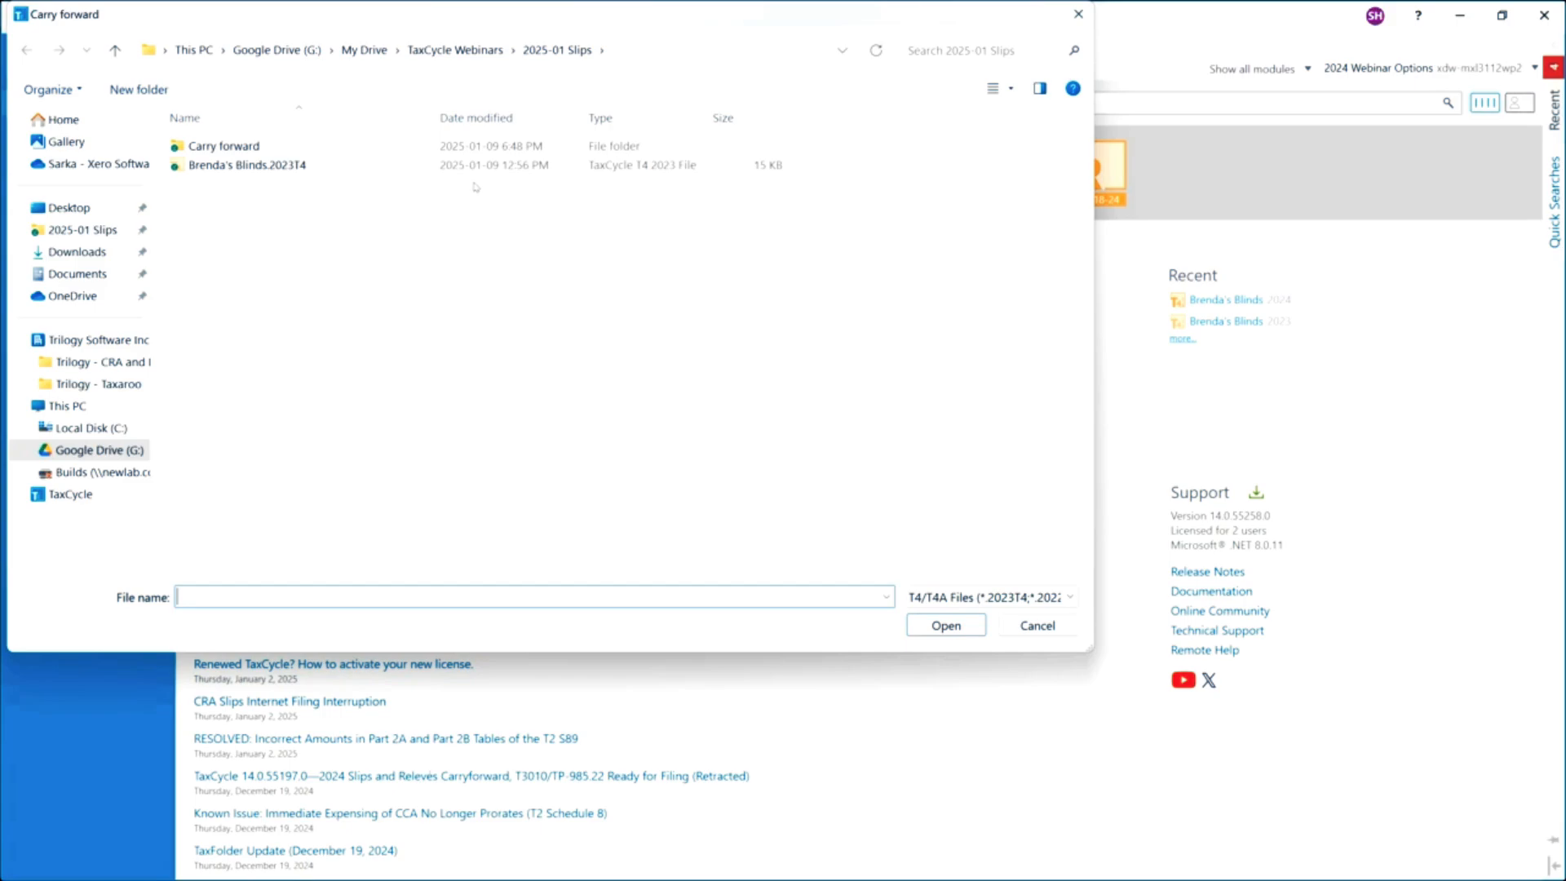
click(1061, 598)
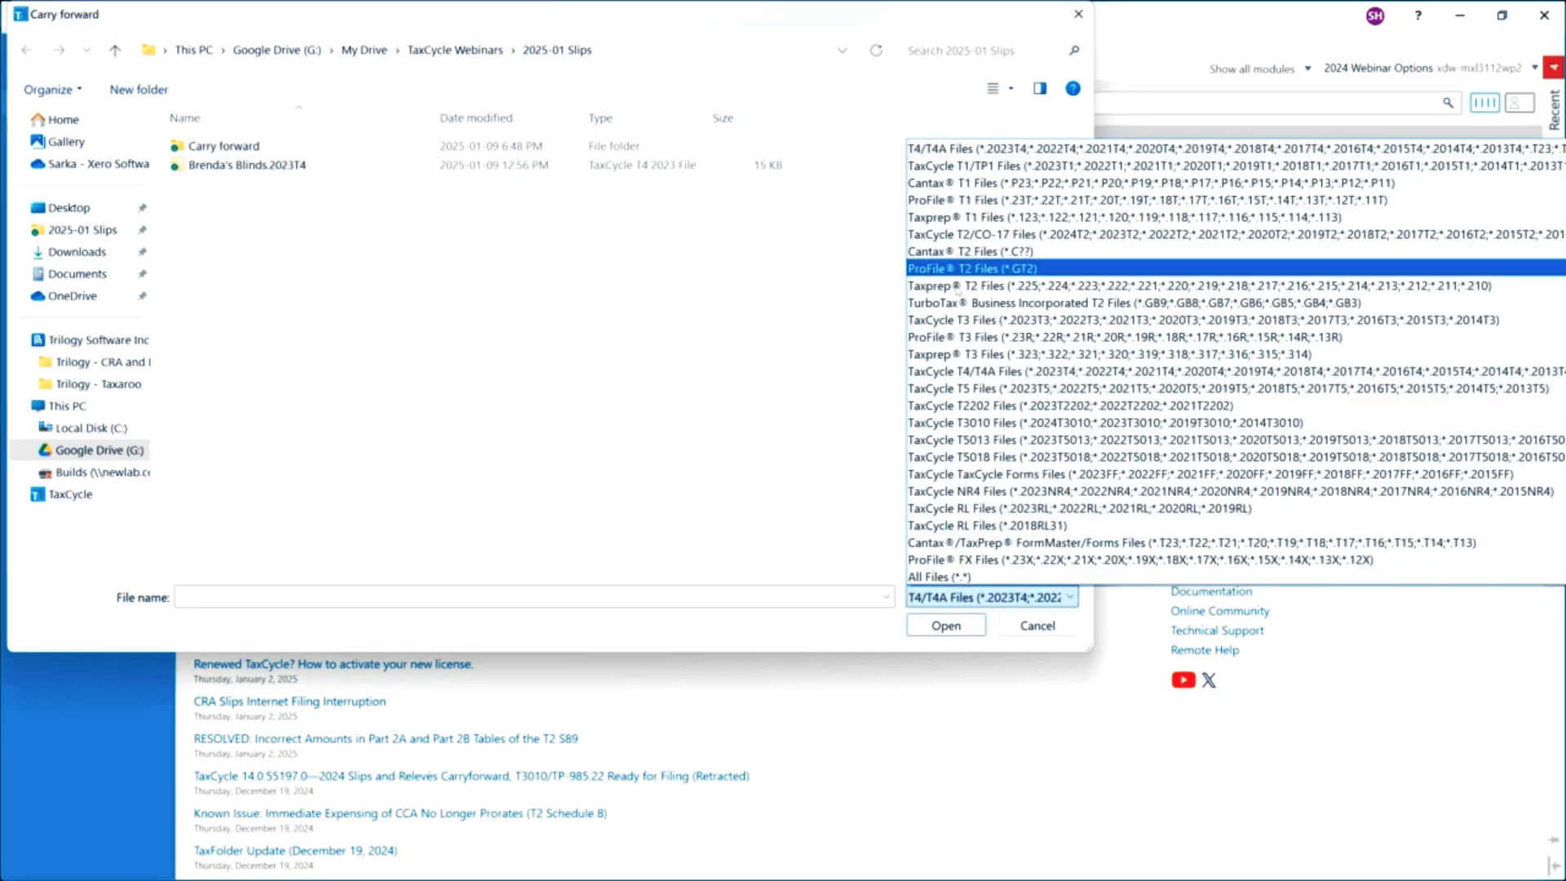
click(926, 577)
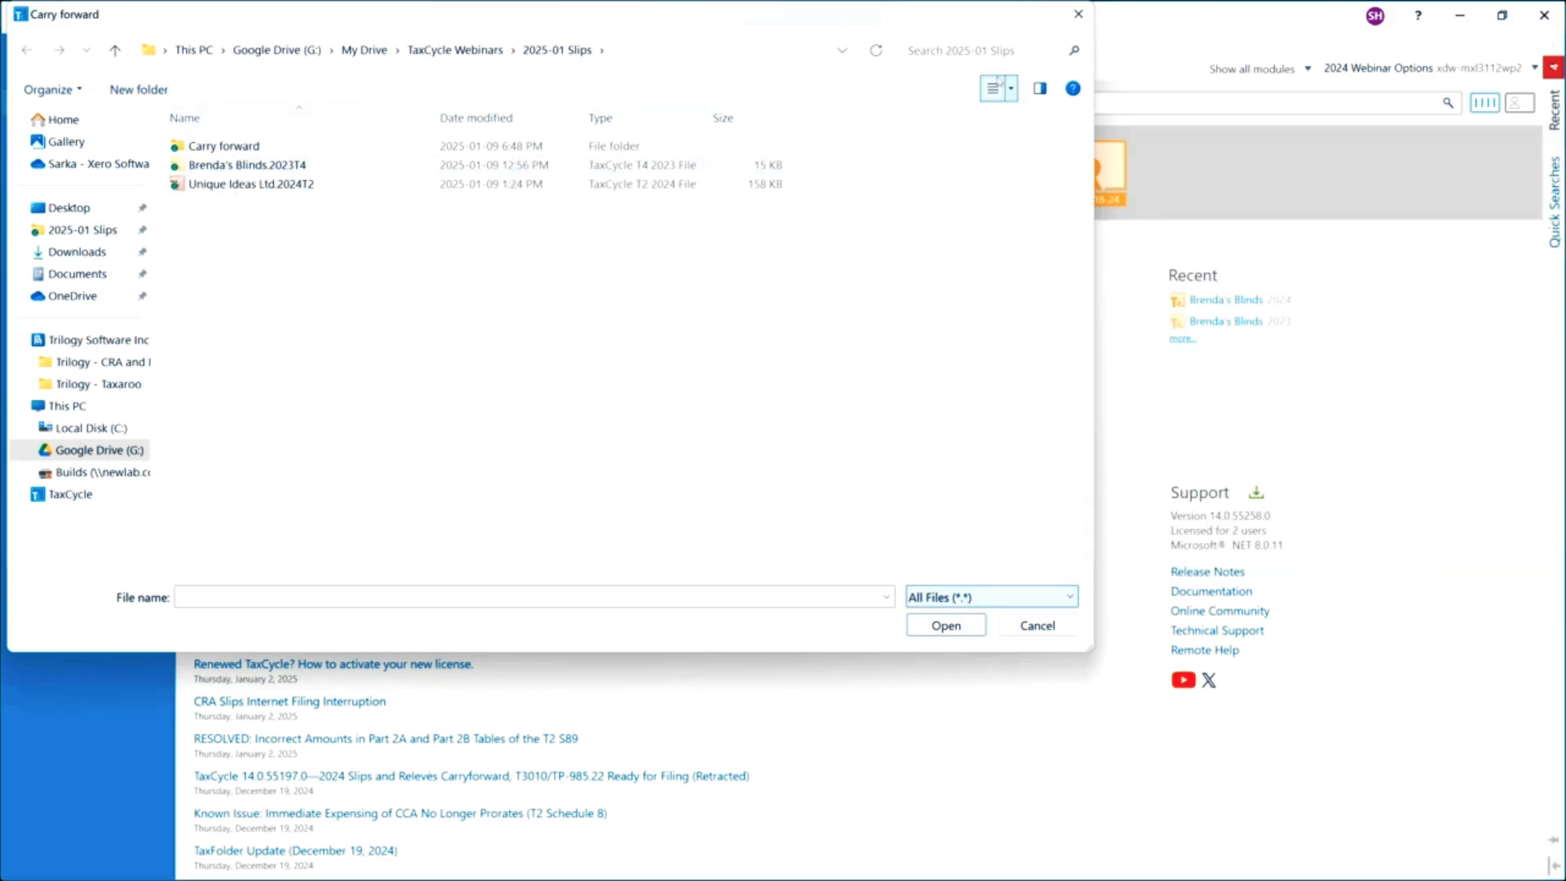
click(1079, 15)
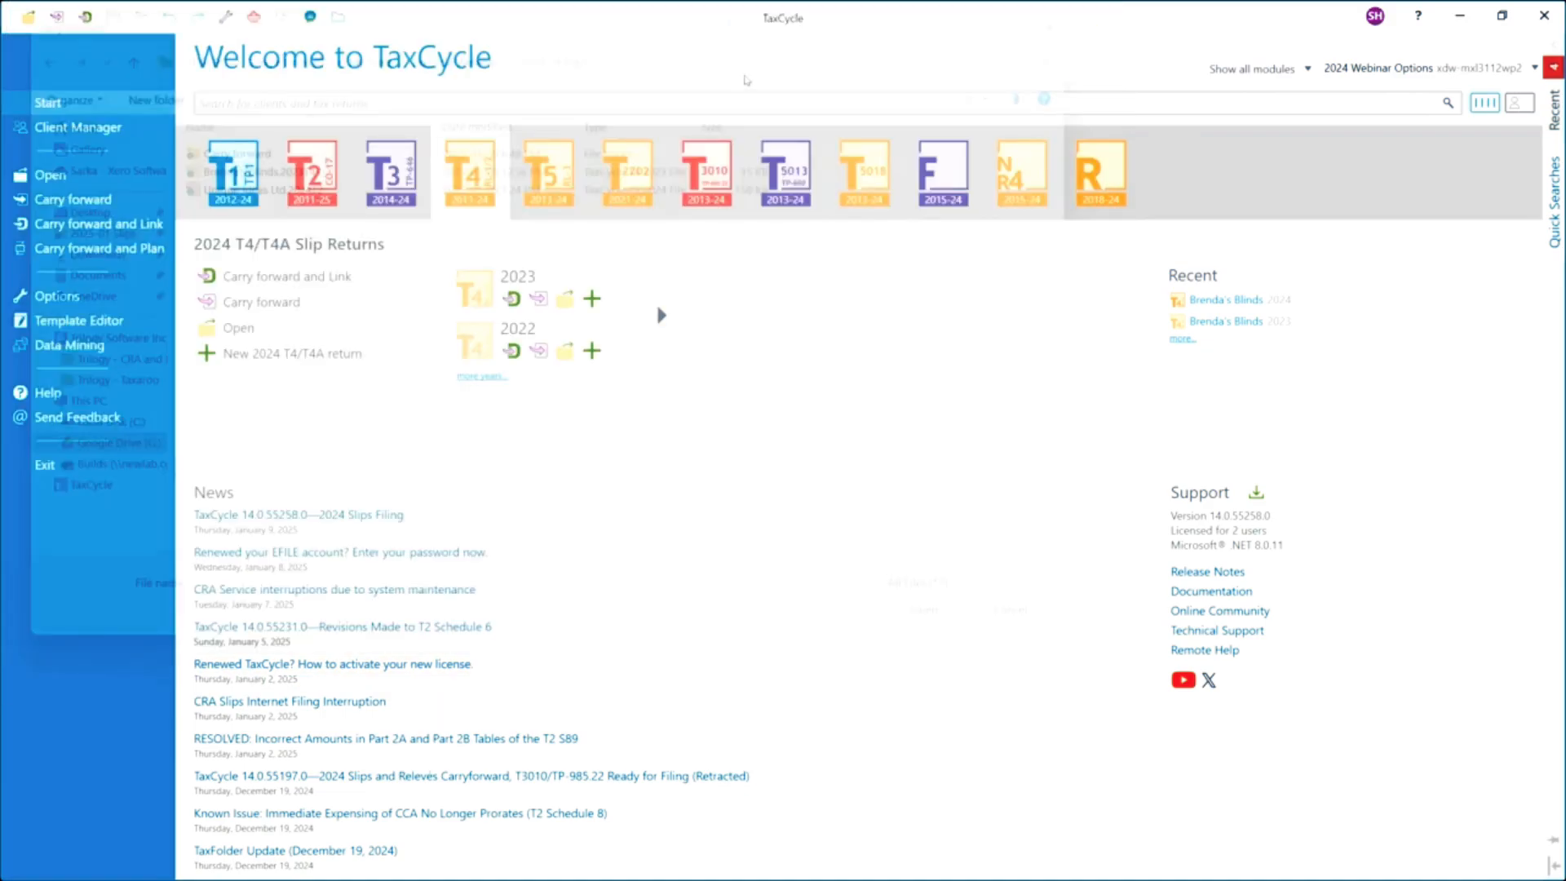
Carry forward Brandon Consulting Ltd's 2023 file from the Client Manager, excluding the TaxCycle Forms slips.
click(78, 129)
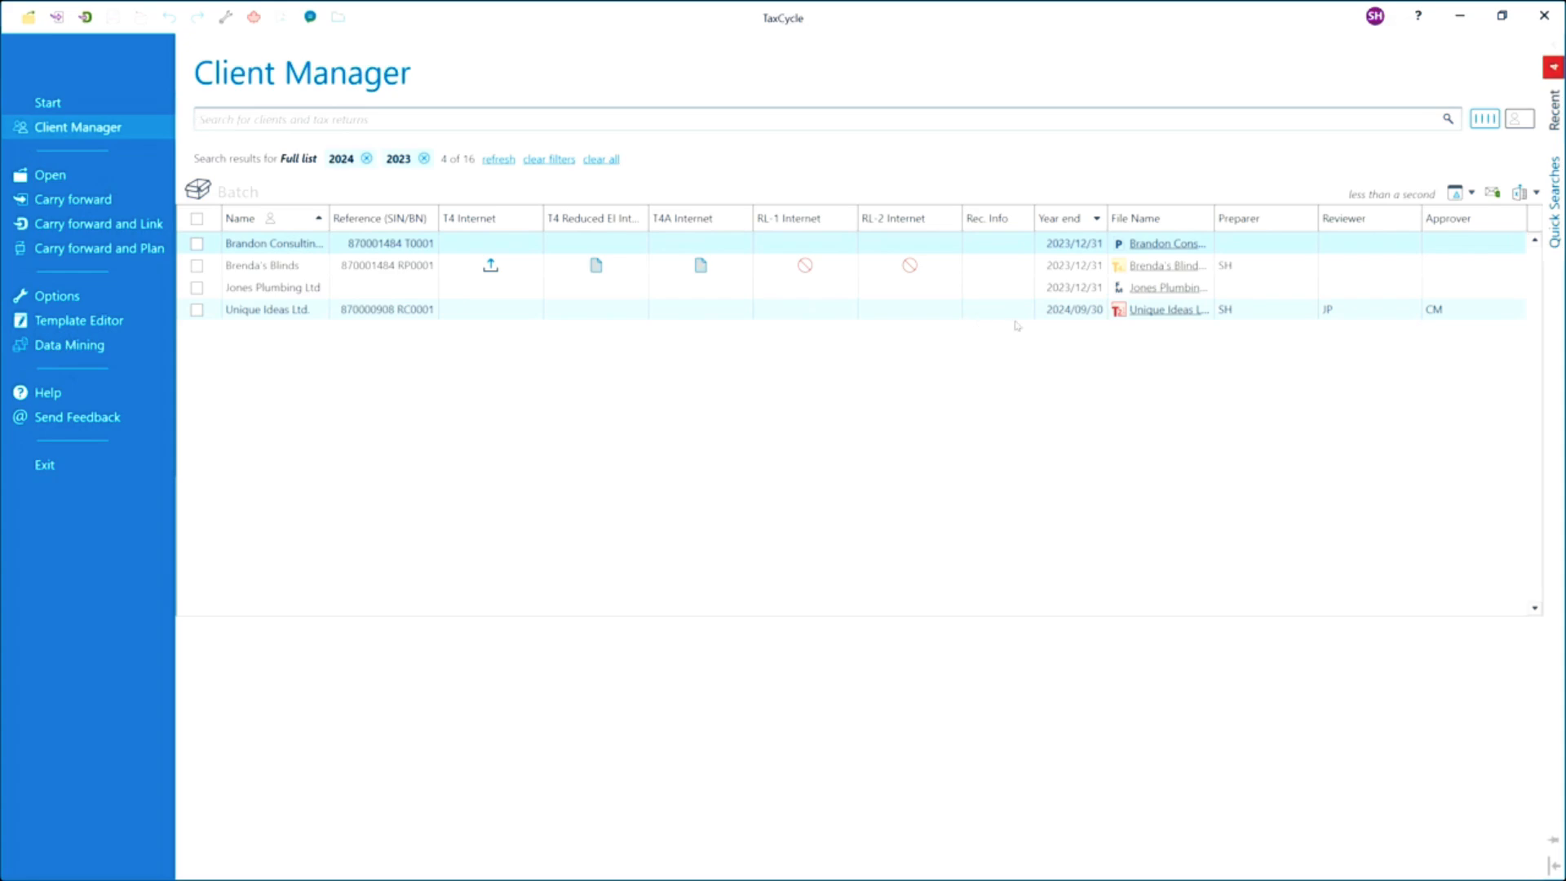
right_click(1147, 247)
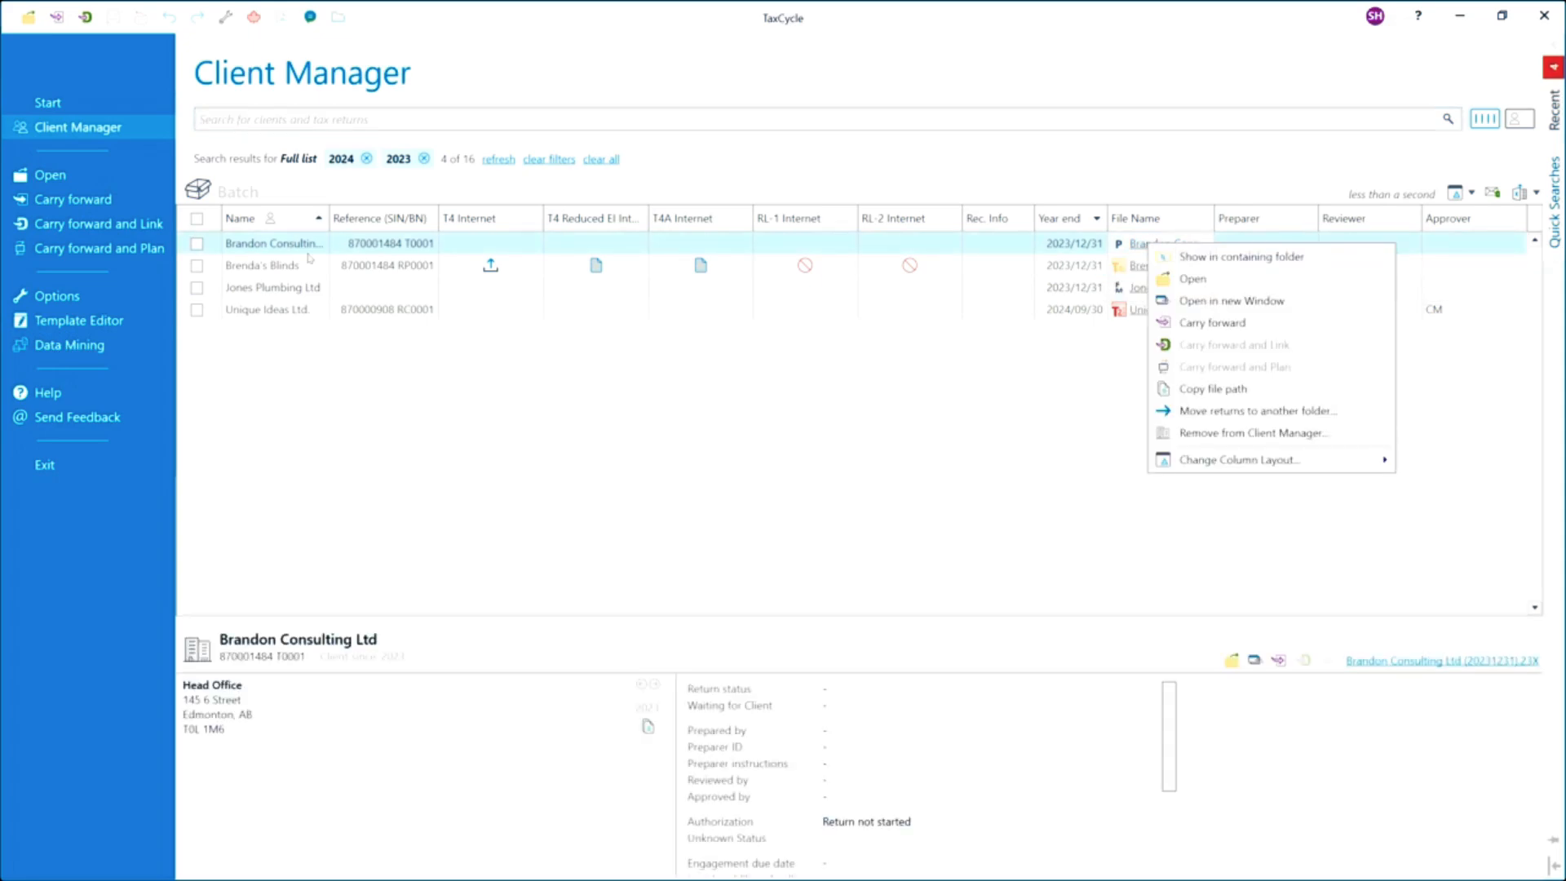
click(1205, 324)
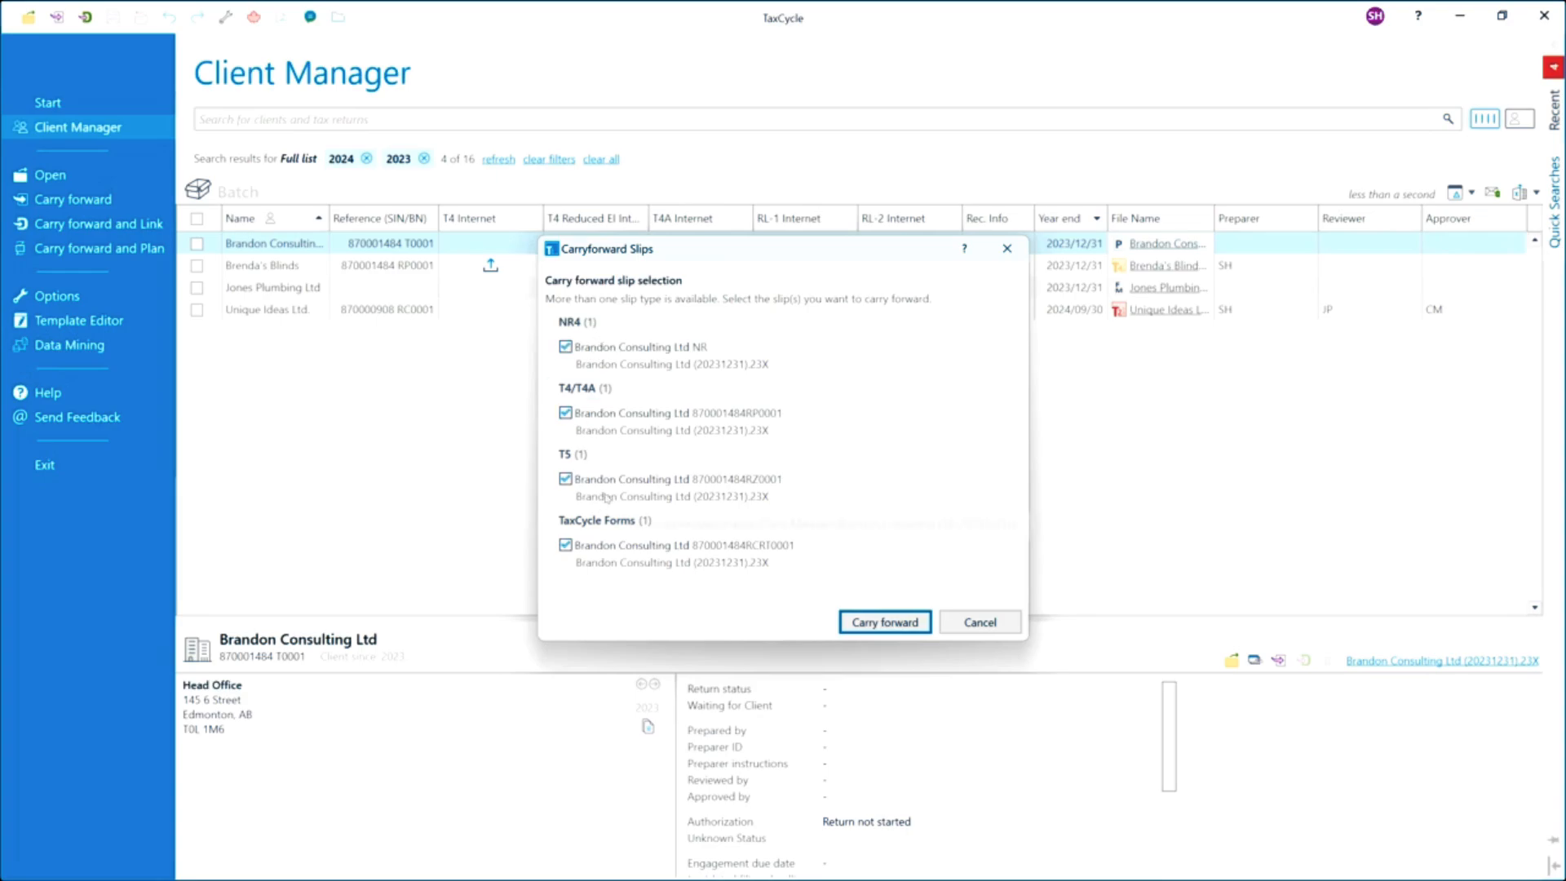
click(596, 544)
click(895, 625)
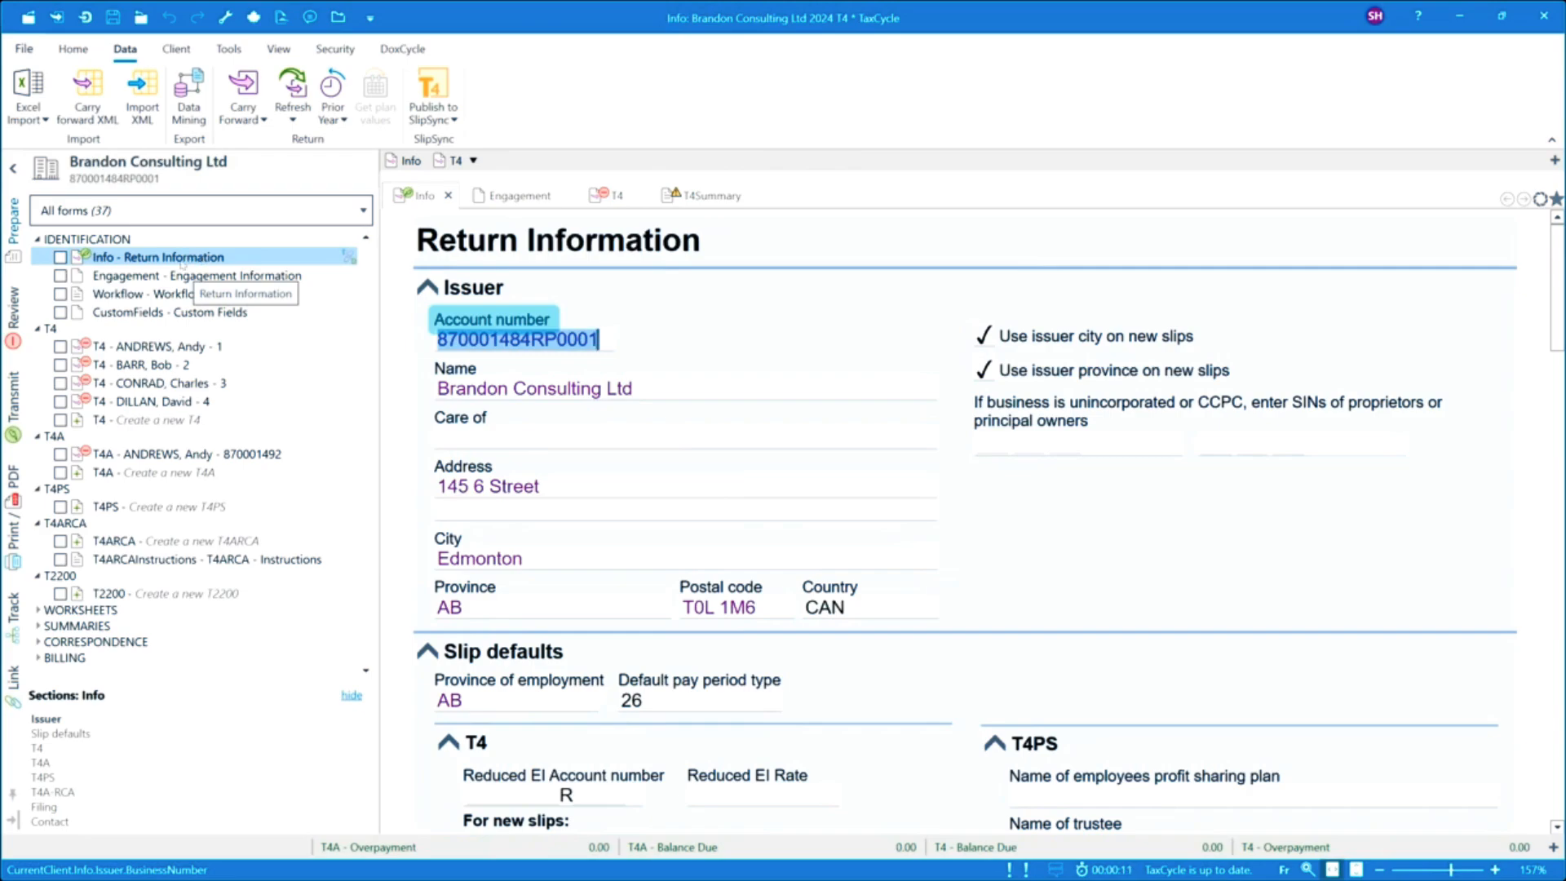
Open the first employee's carried-forward T4 slip and review its filing info and slip data.
click(155, 346)
scroll(810, 507, down, 3)
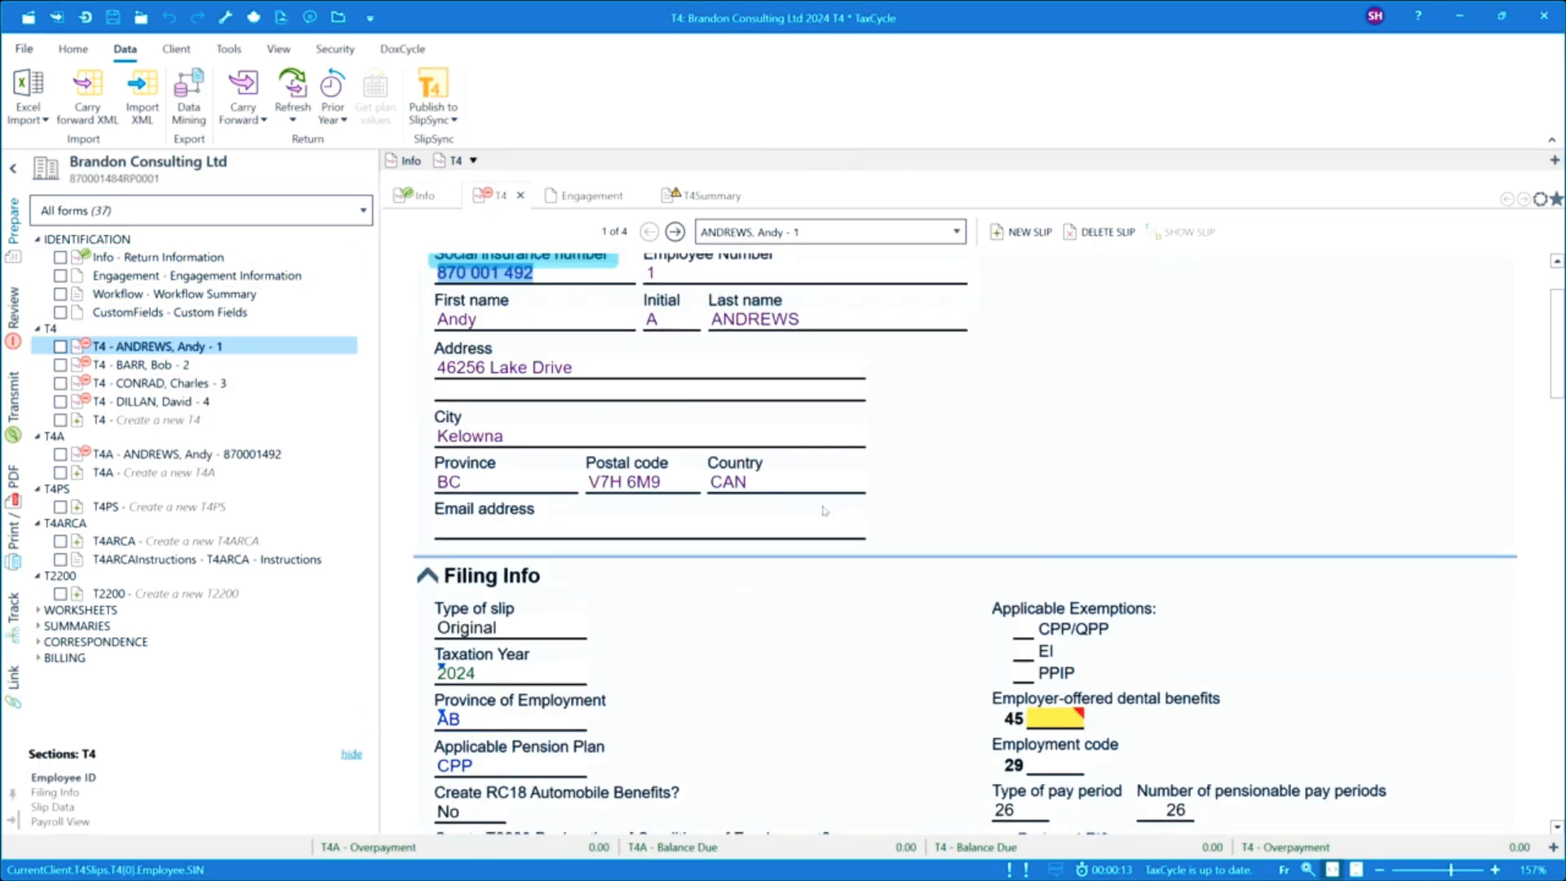
scroll(824, 511, down, 6)
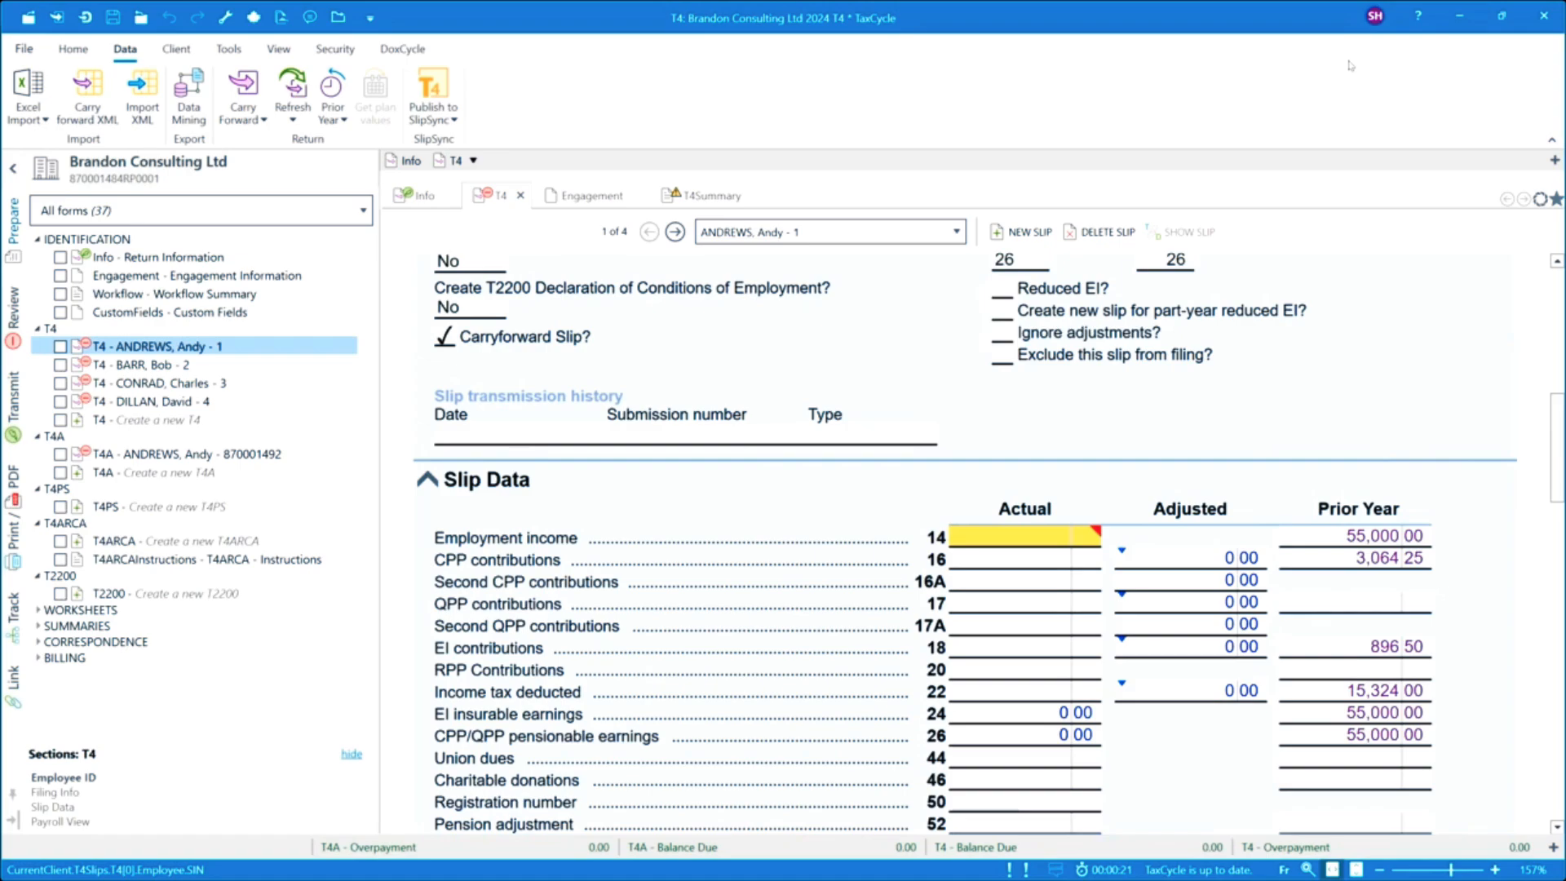
Close the carried-forward T4, NR4 and T5 files without saving.
click(1552, 23)
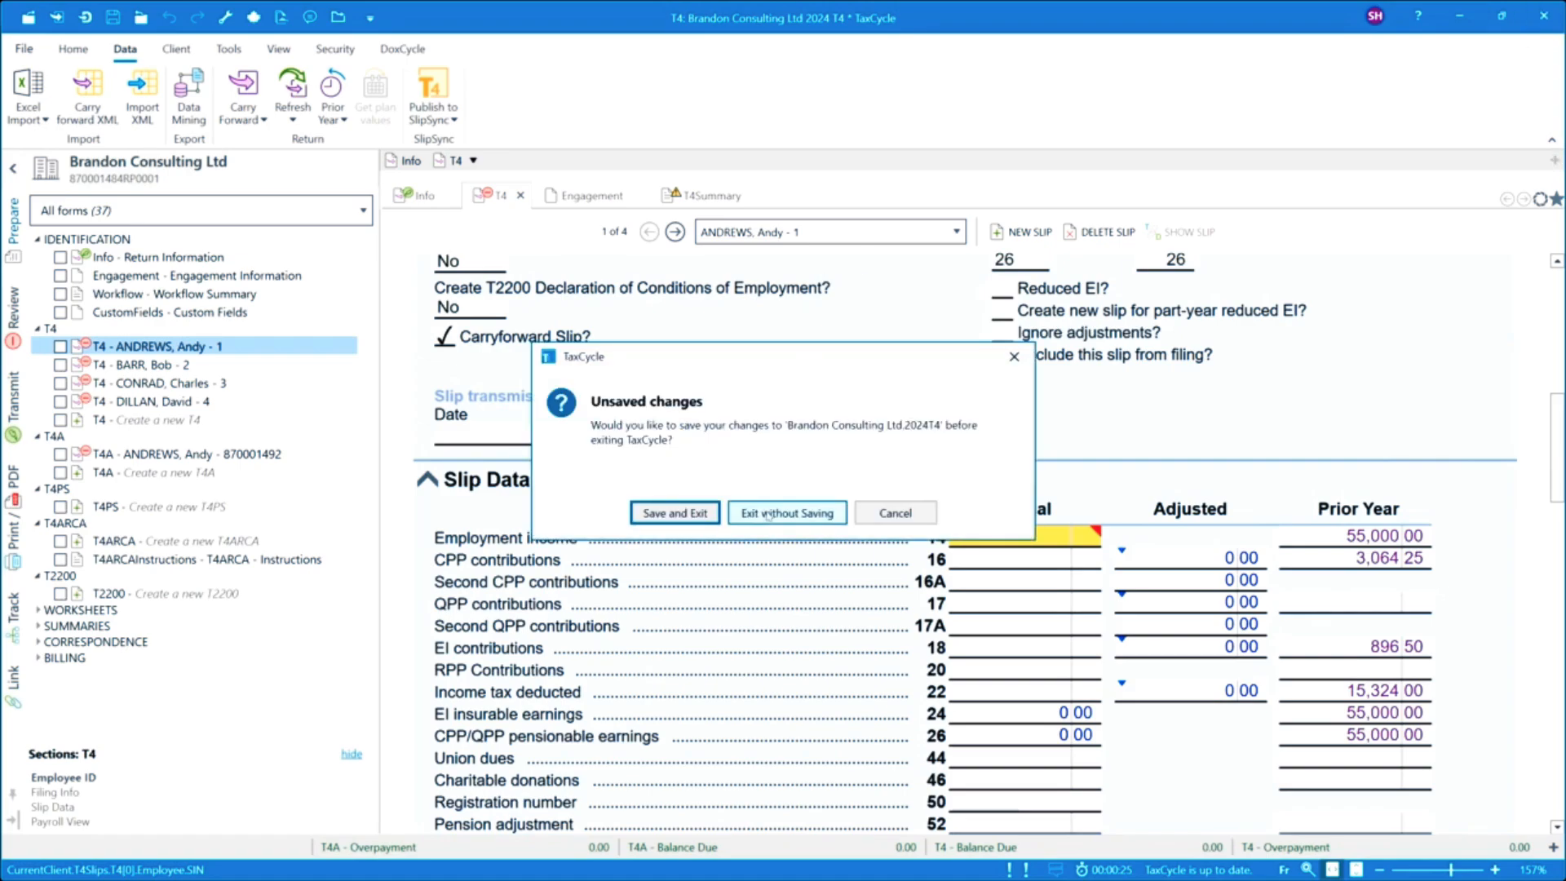
click(769, 514)
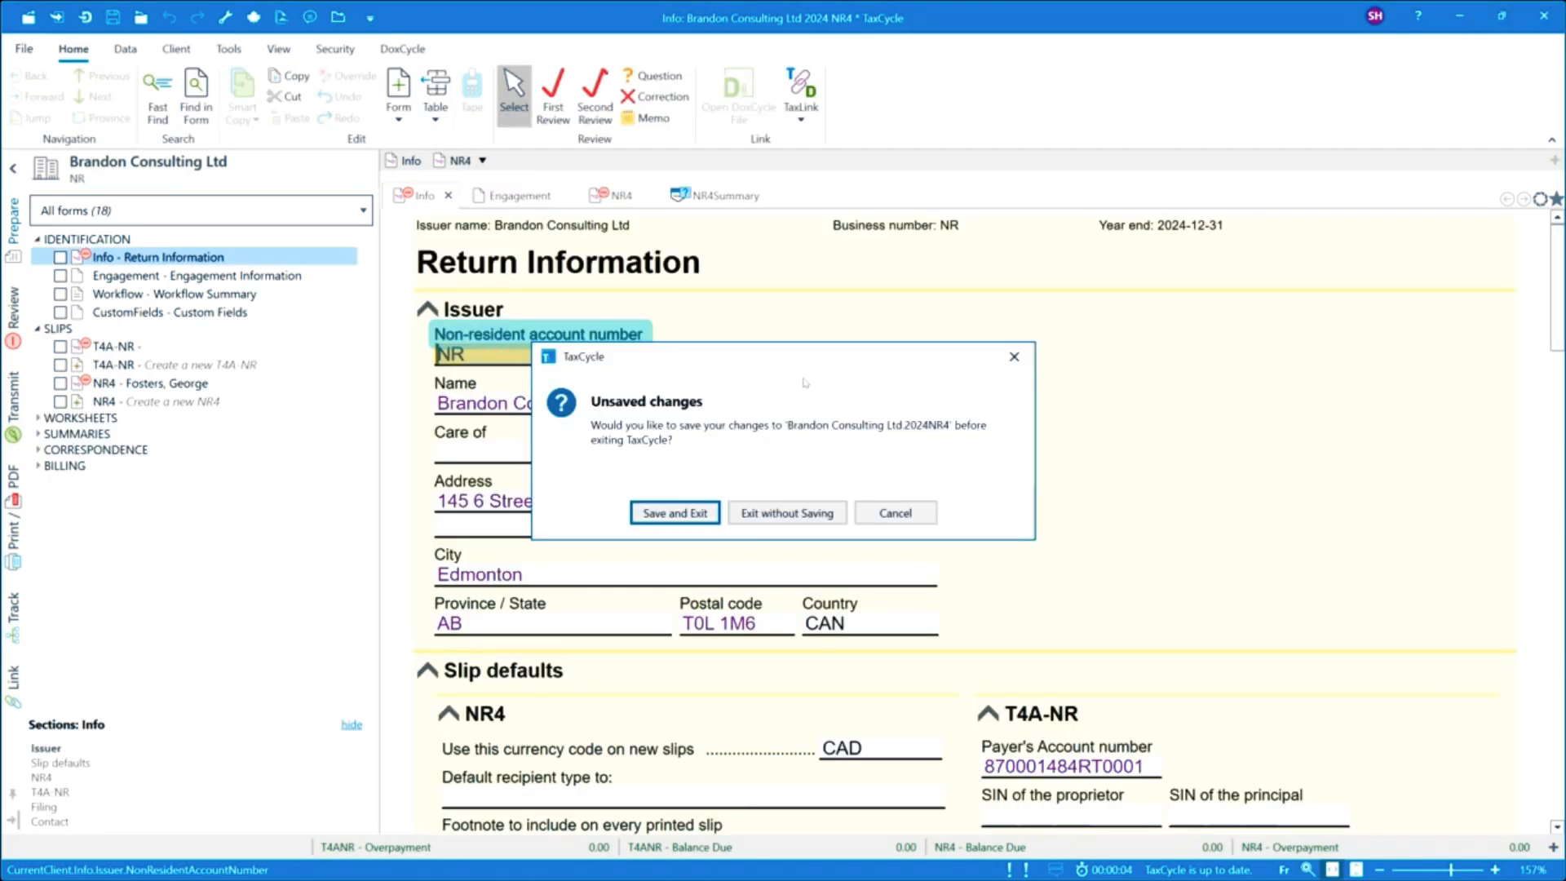
click(762, 517)
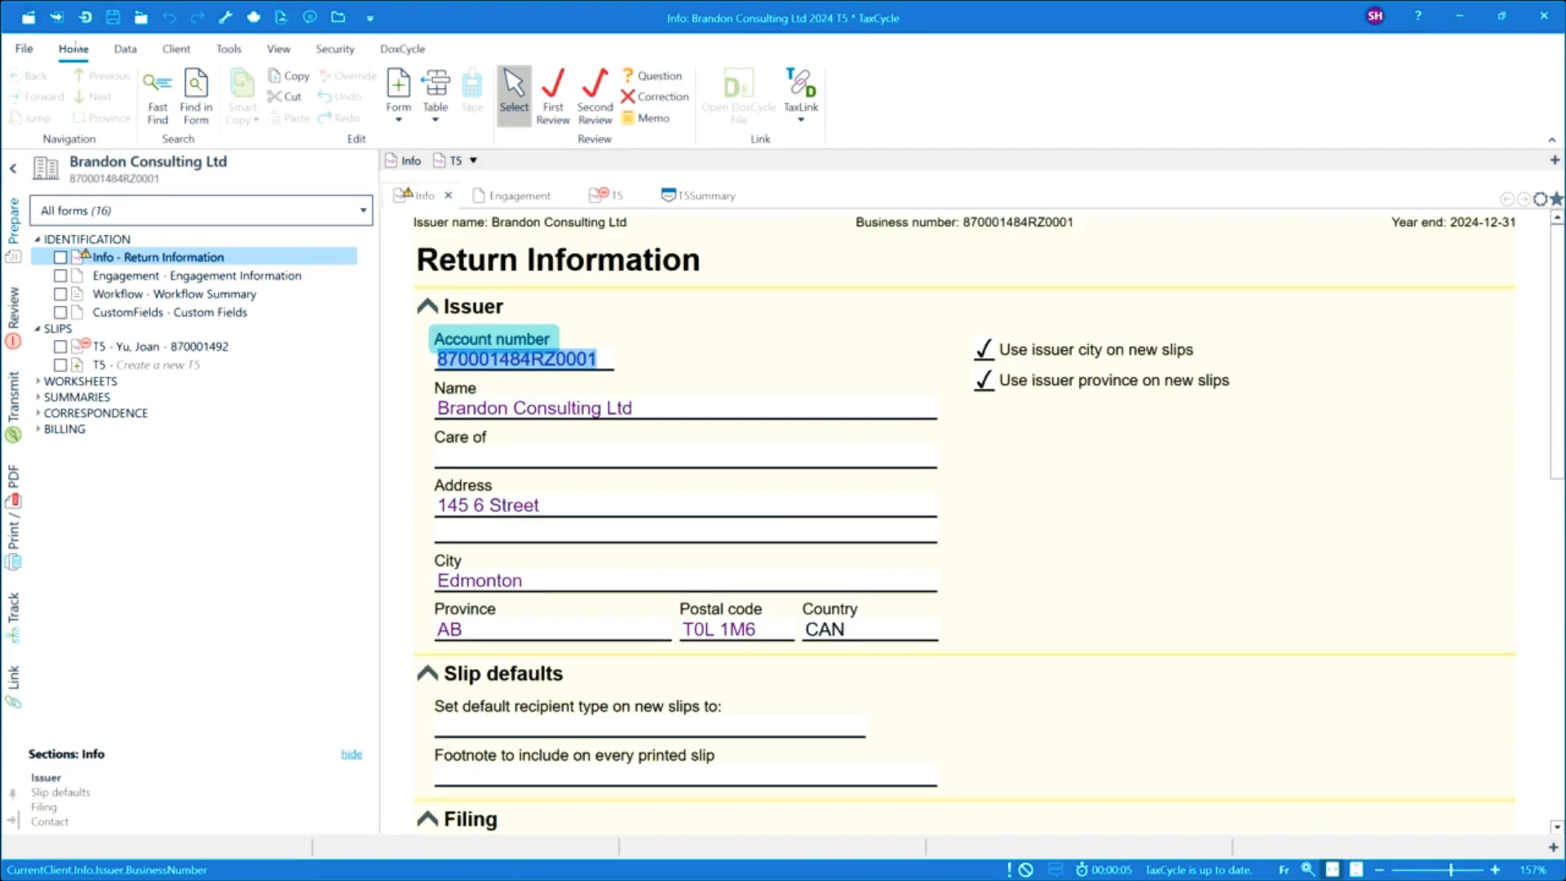
click(24, 48)
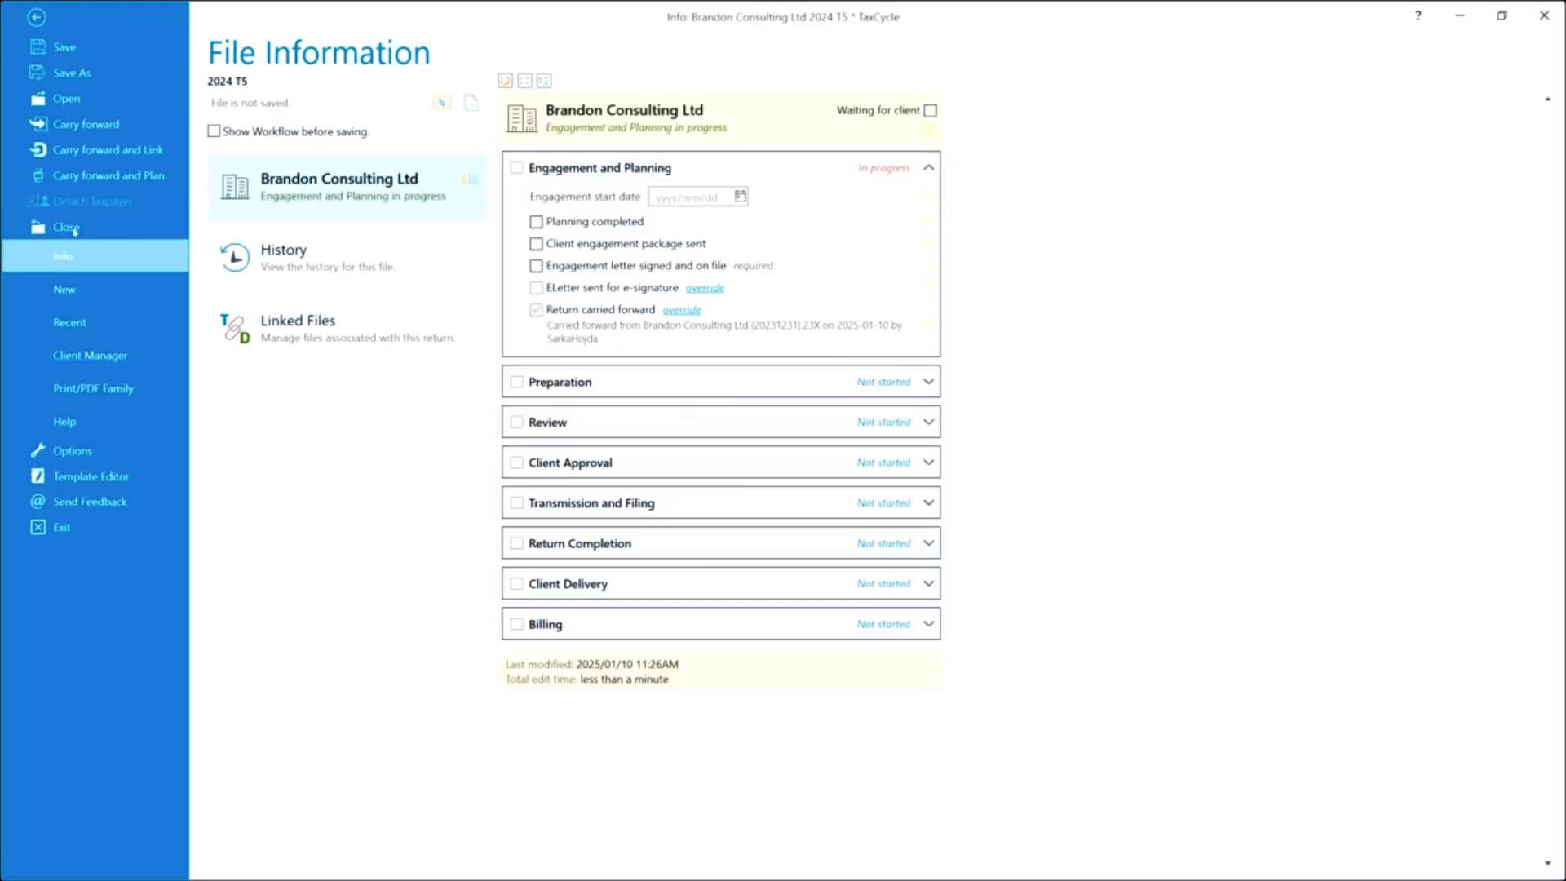
click(74, 232)
click(759, 513)
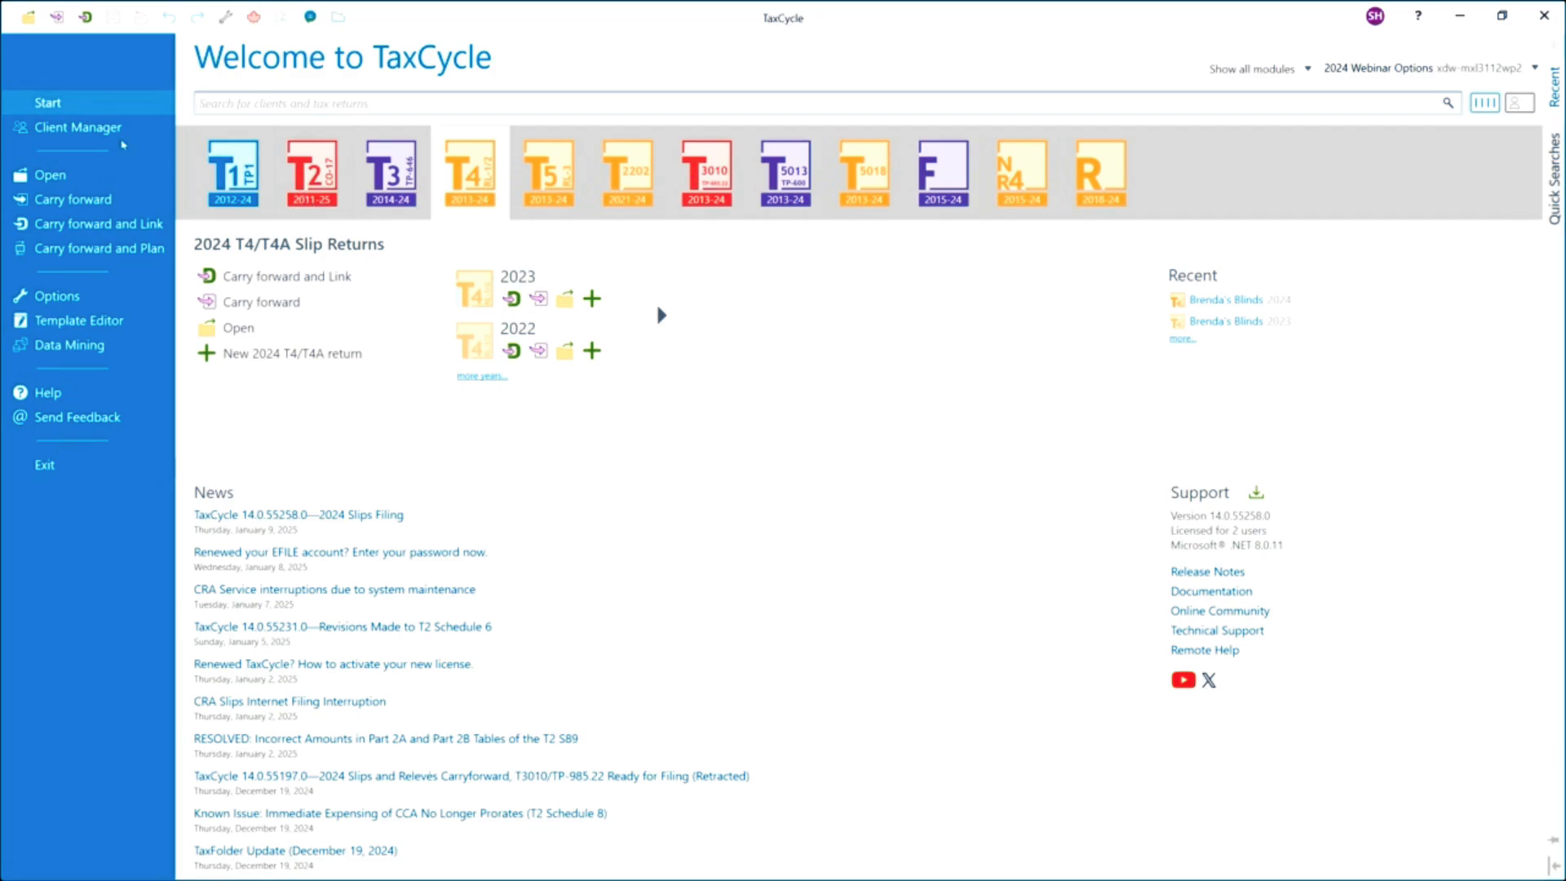
In the Client Manager, filter returns to years 2024 and 2023 and switch to the T4/T4A column layout.
click(111, 133)
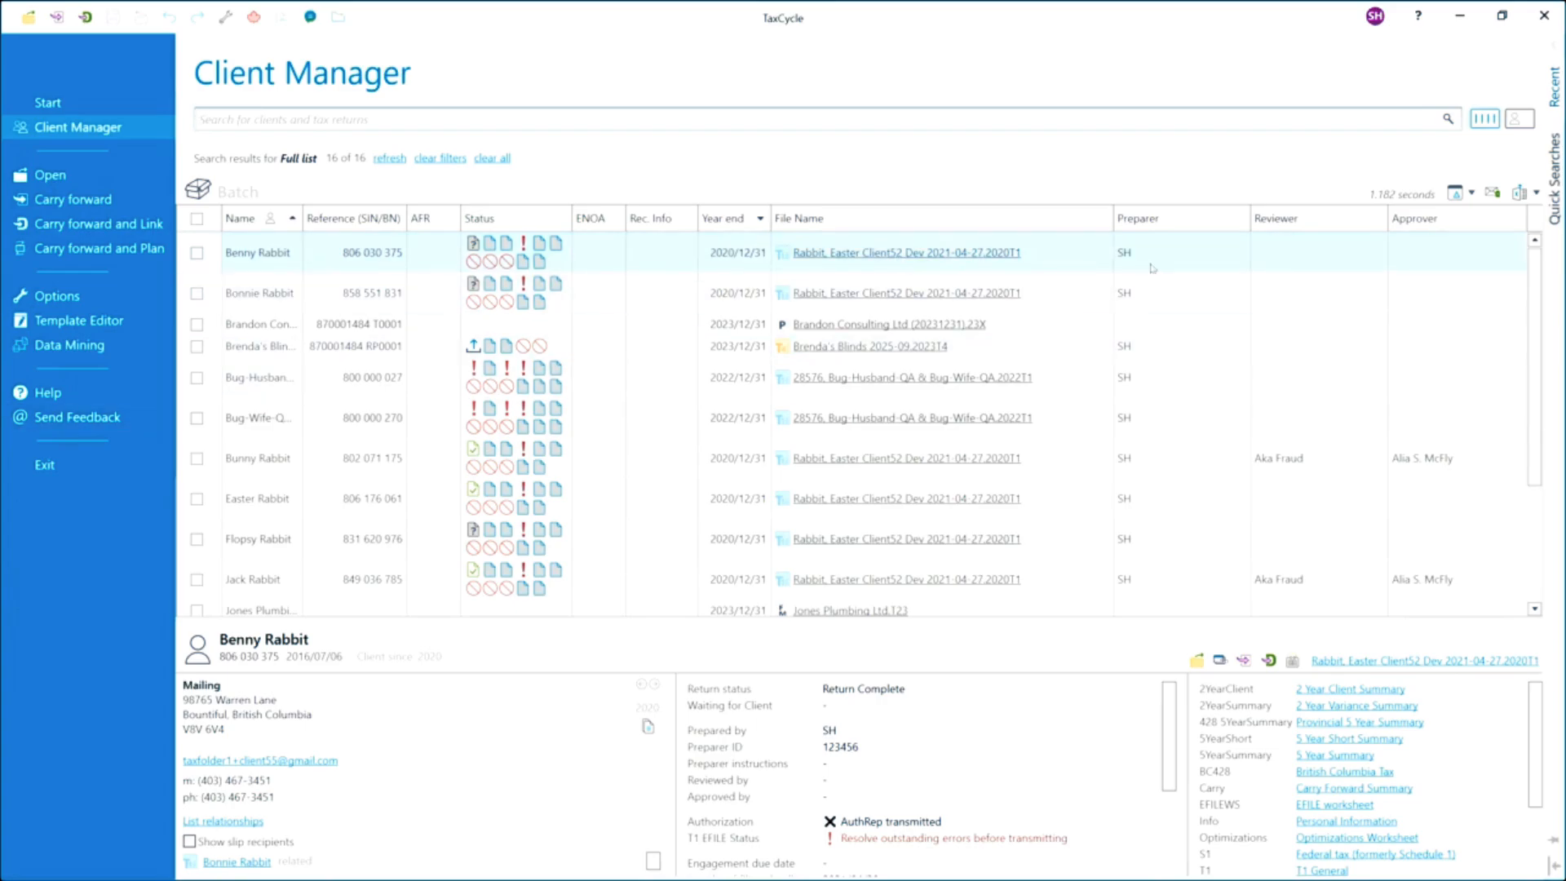
click(1554, 180)
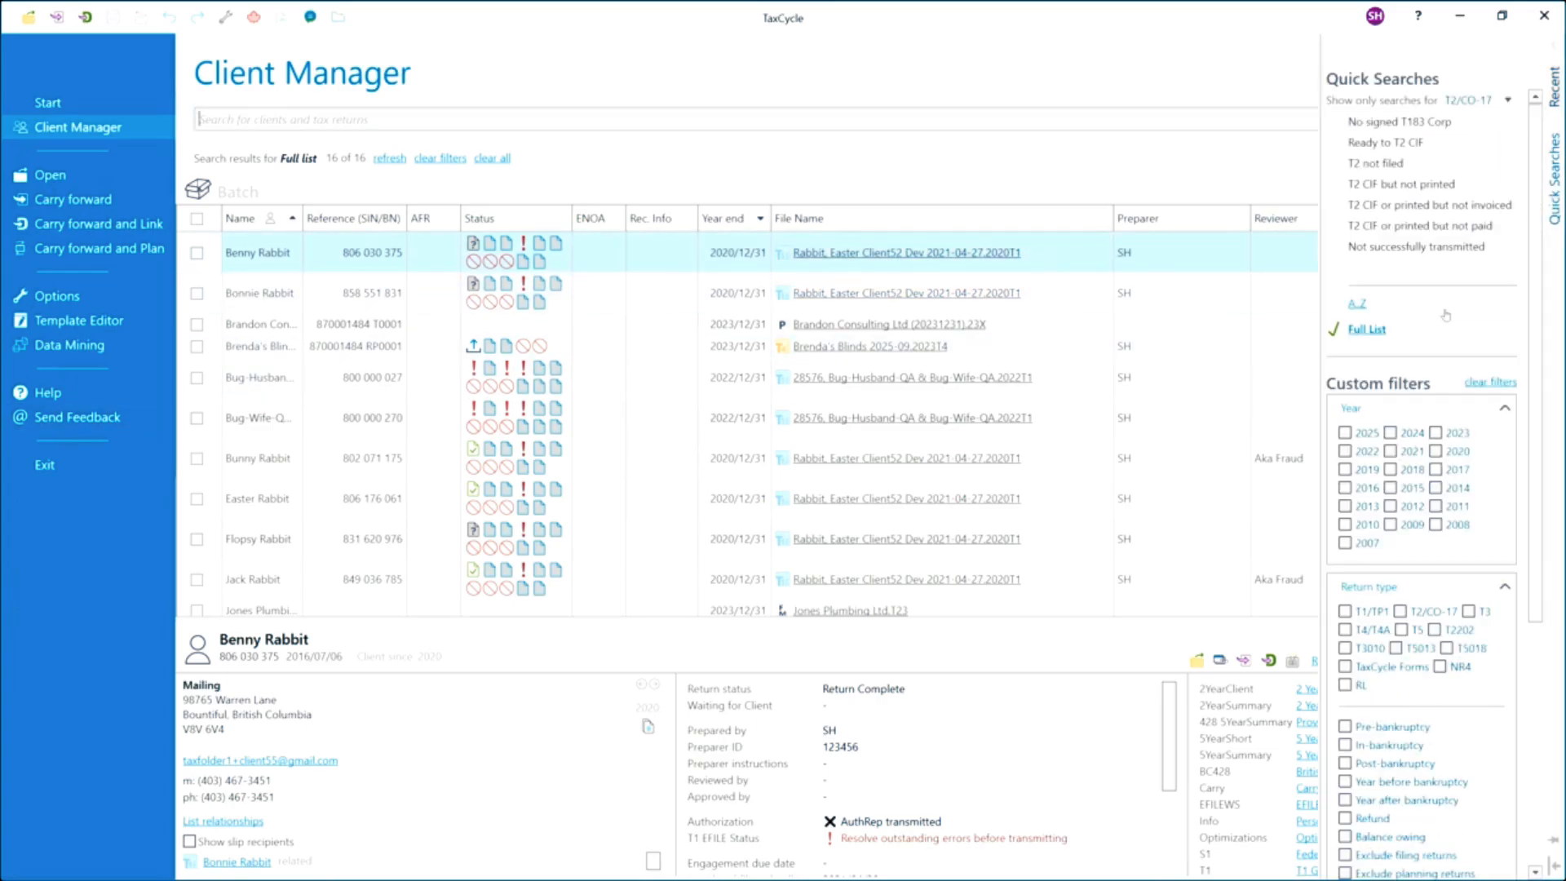
click(1391, 433)
click(1436, 434)
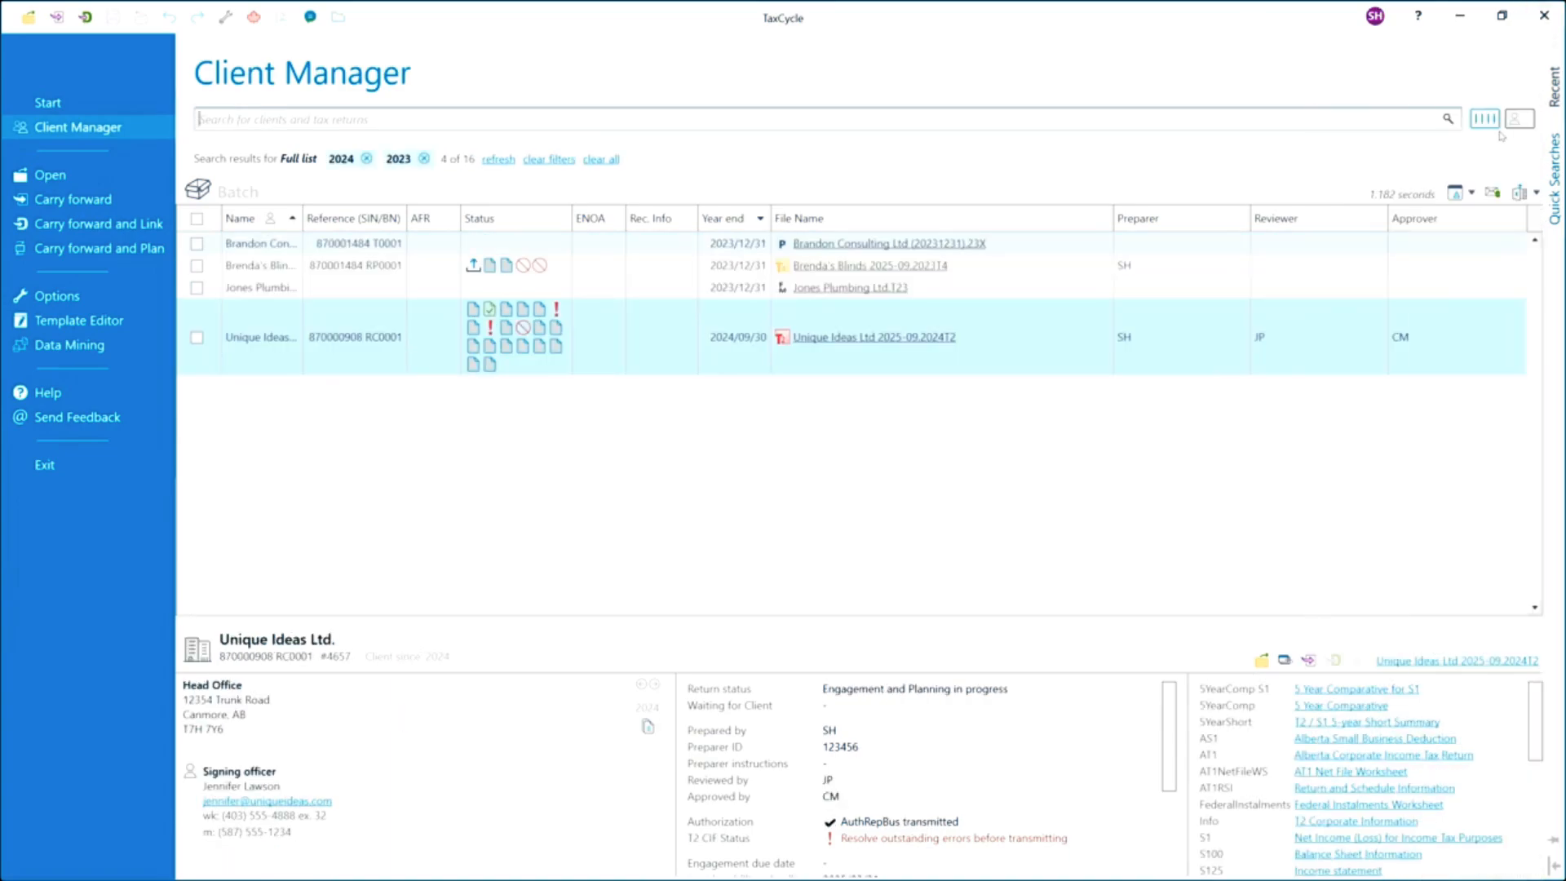
click(1471, 193)
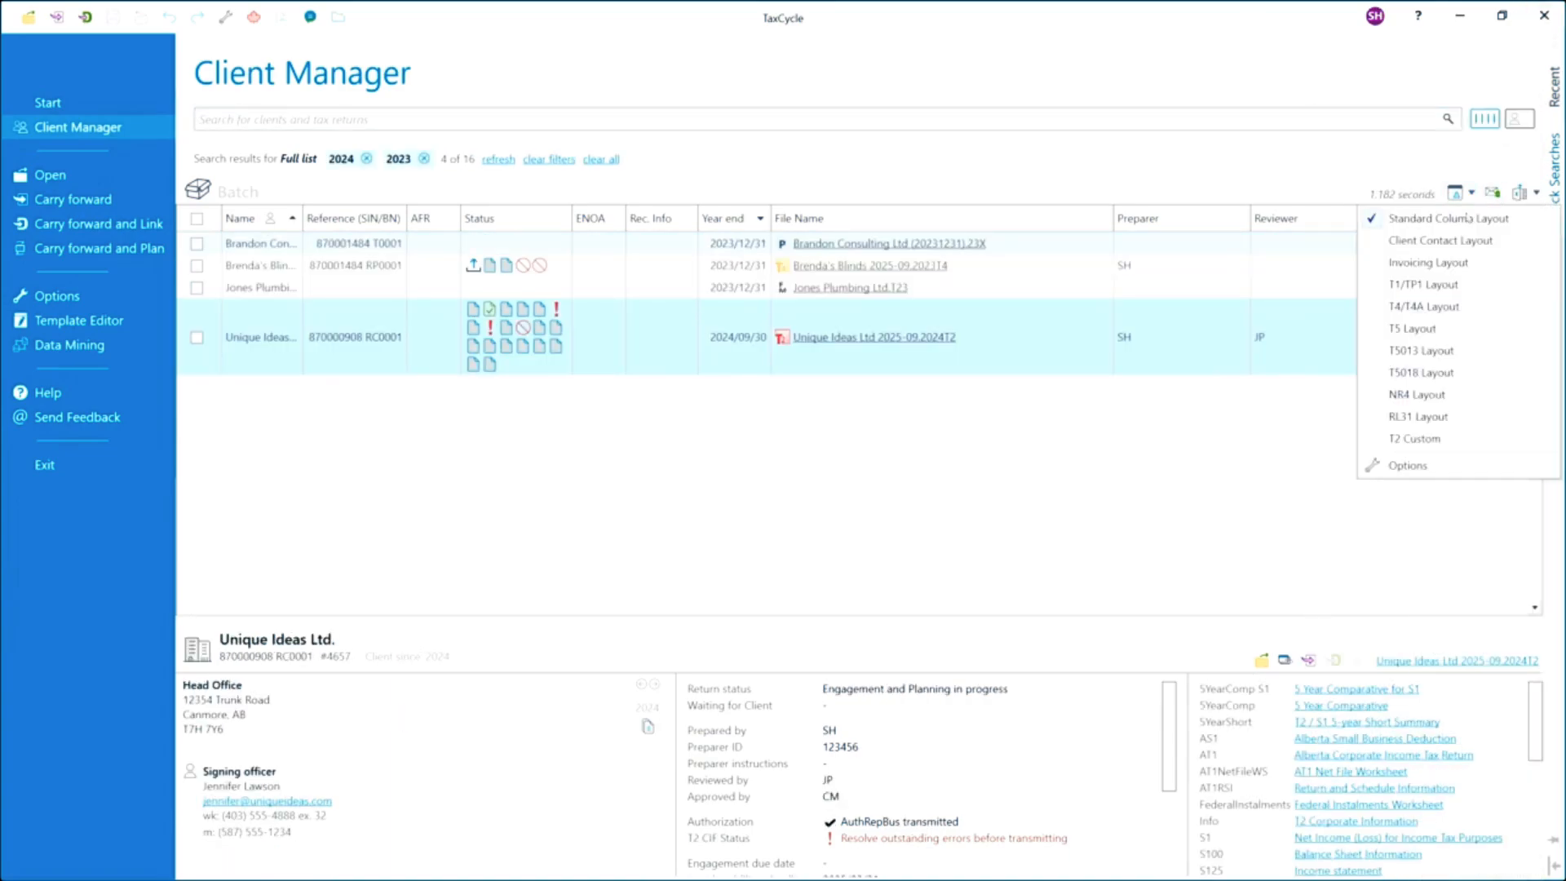
click(1426, 313)
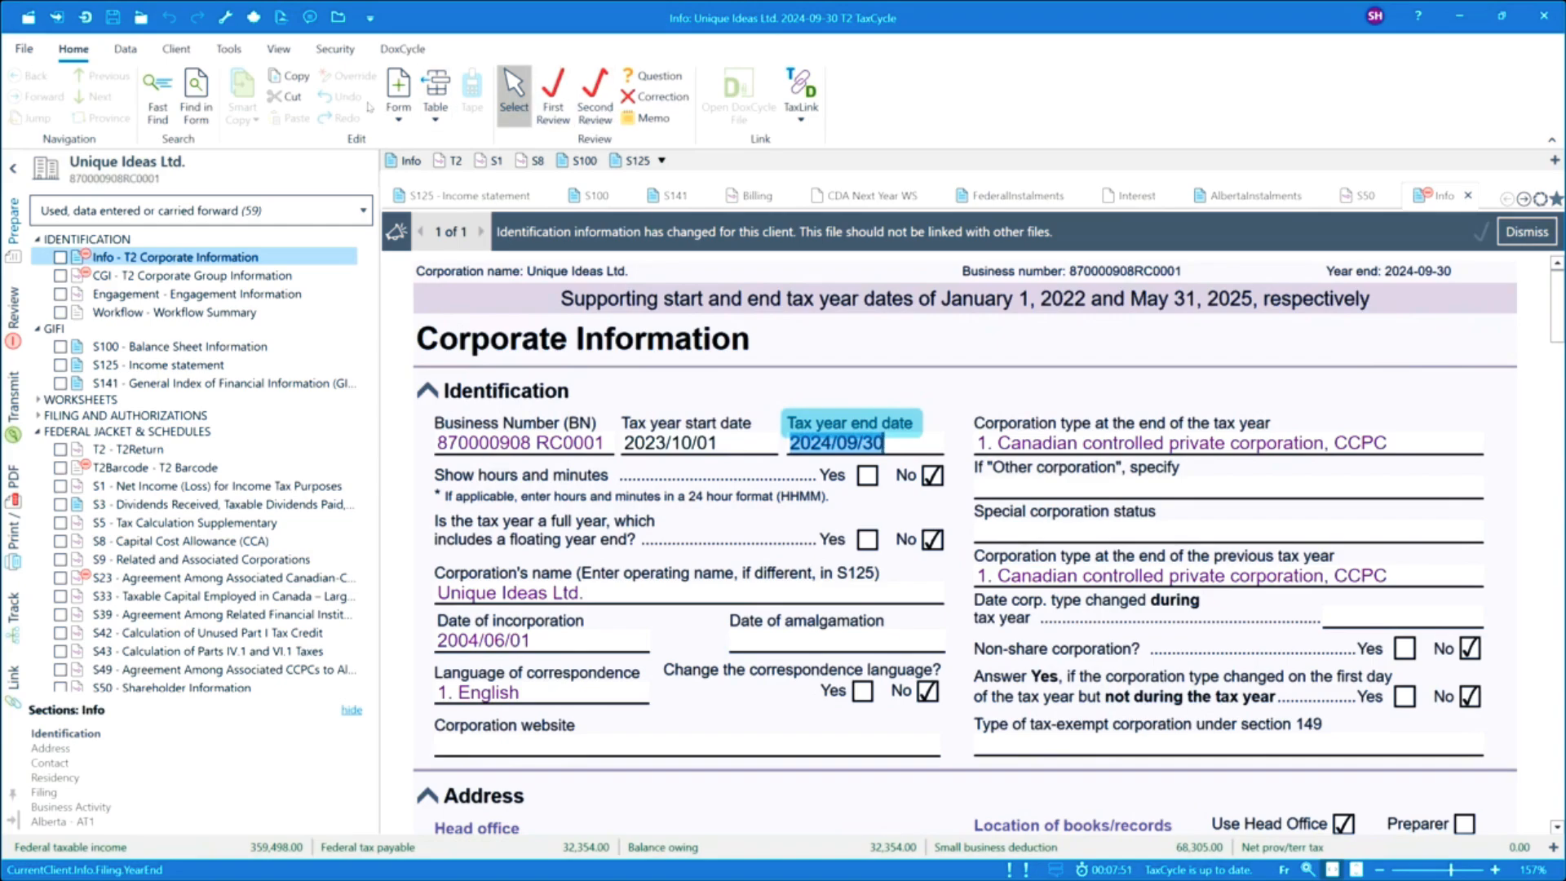
From Unique Ideas Ltd.'s T2 return, create a 2024 T4 file with slips built from the Schedule 50 details.
click(125, 51)
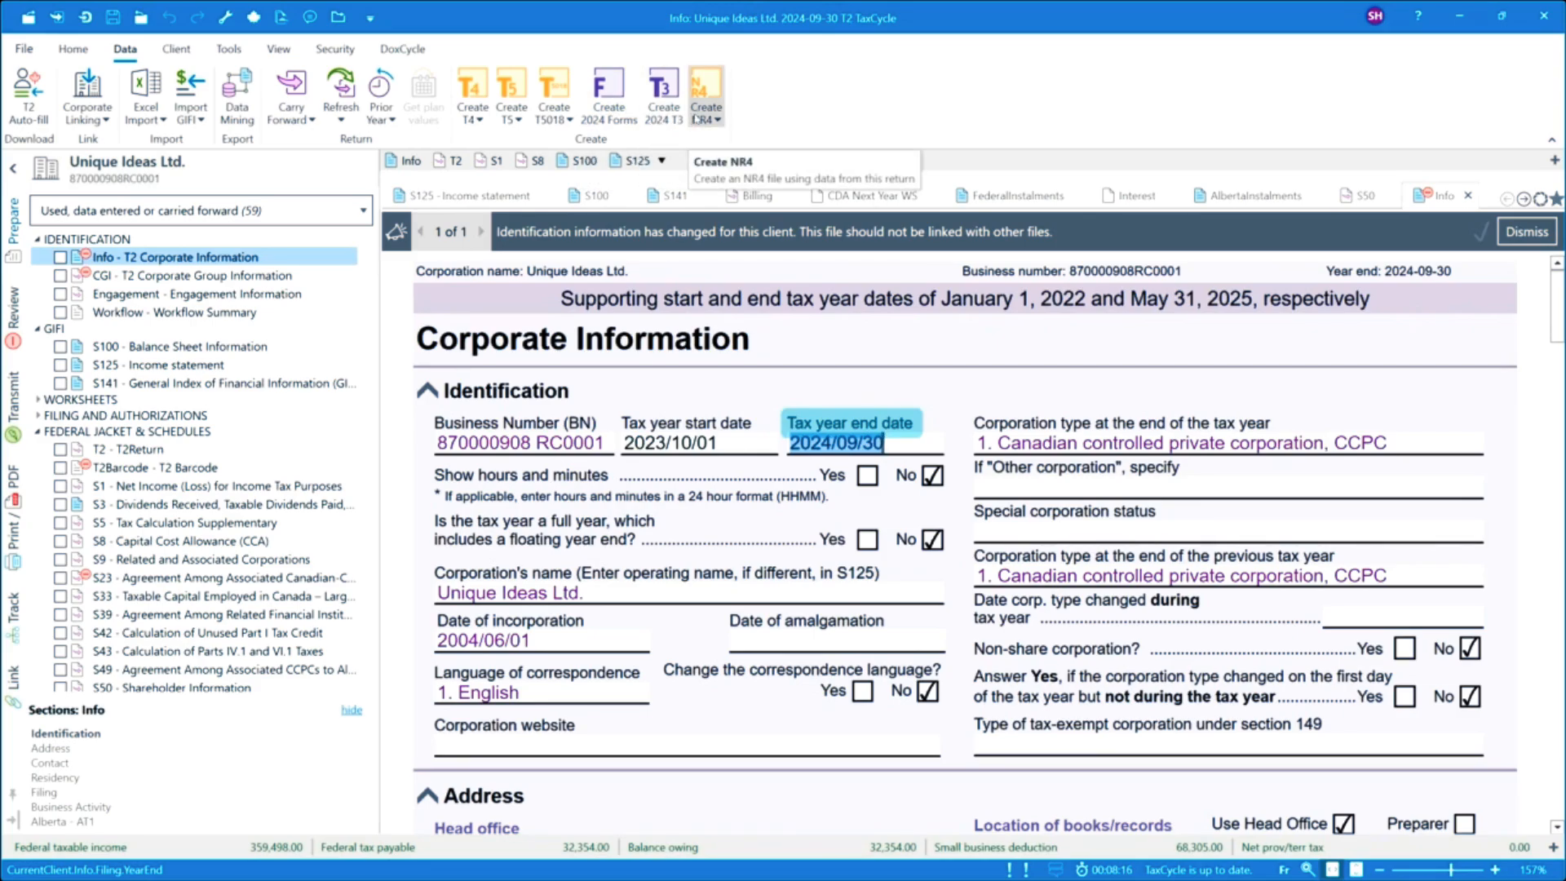
click(472, 114)
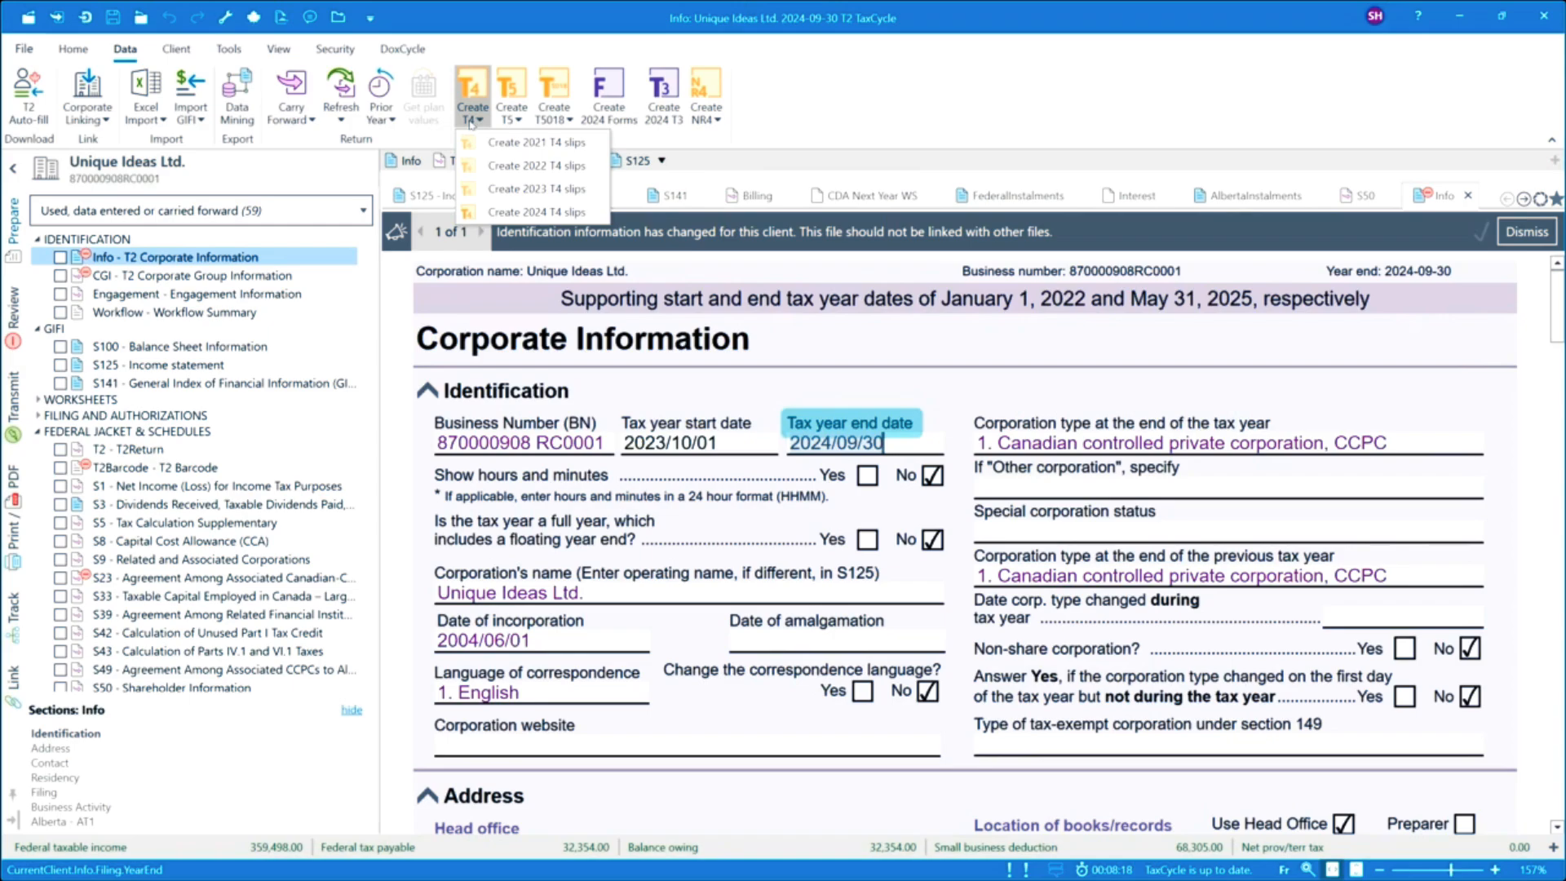
click(545, 214)
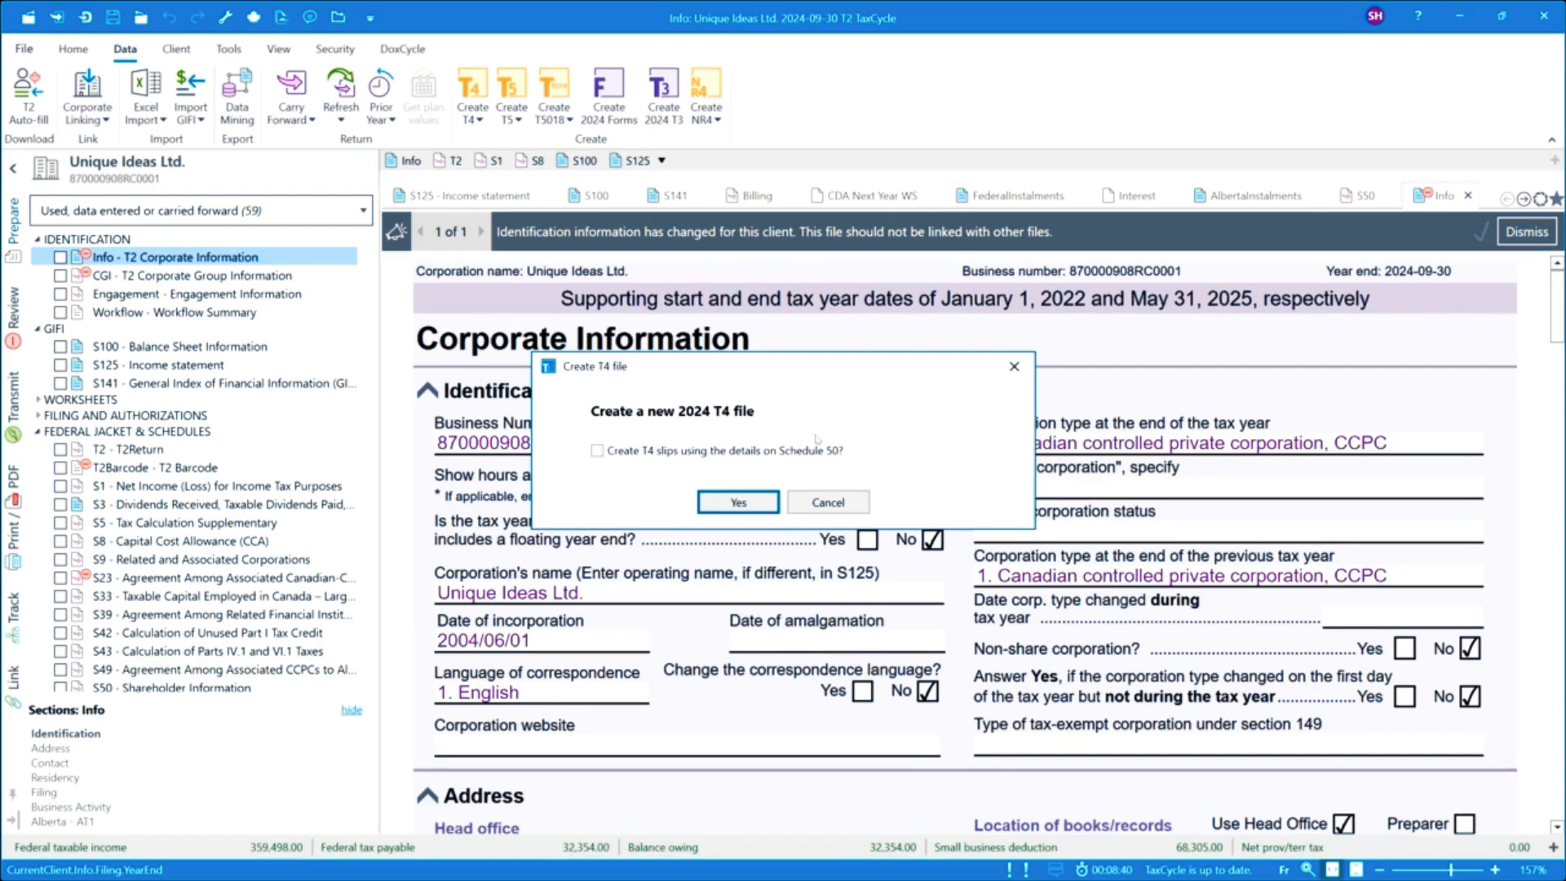
click(598, 452)
click(731, 503)
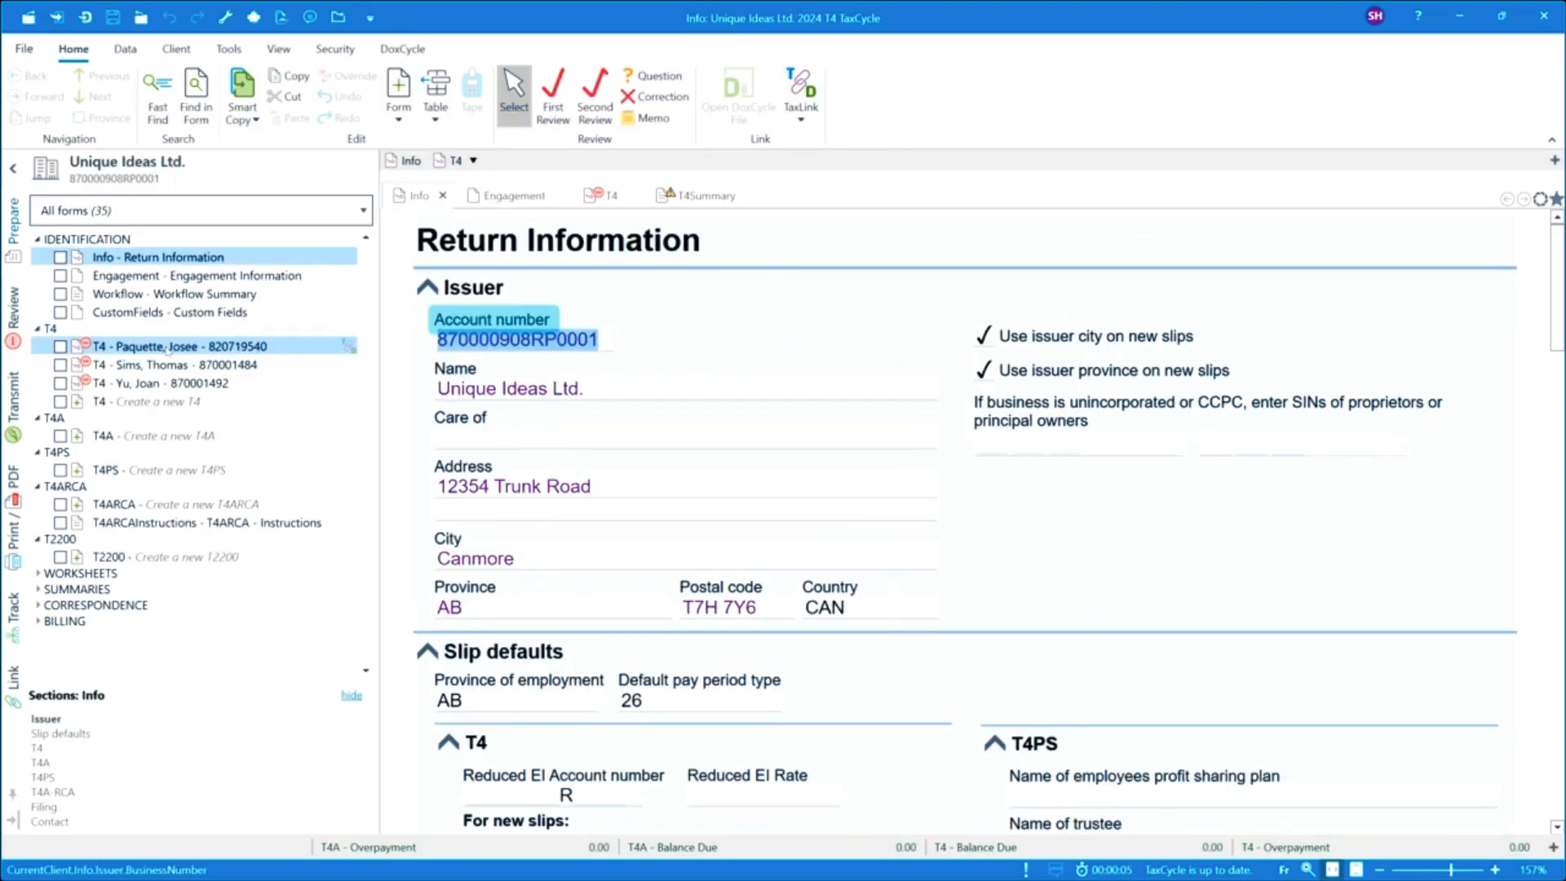
Scroll through the new T4 file's return information and slip defaults.
mouse_move(146, 384)
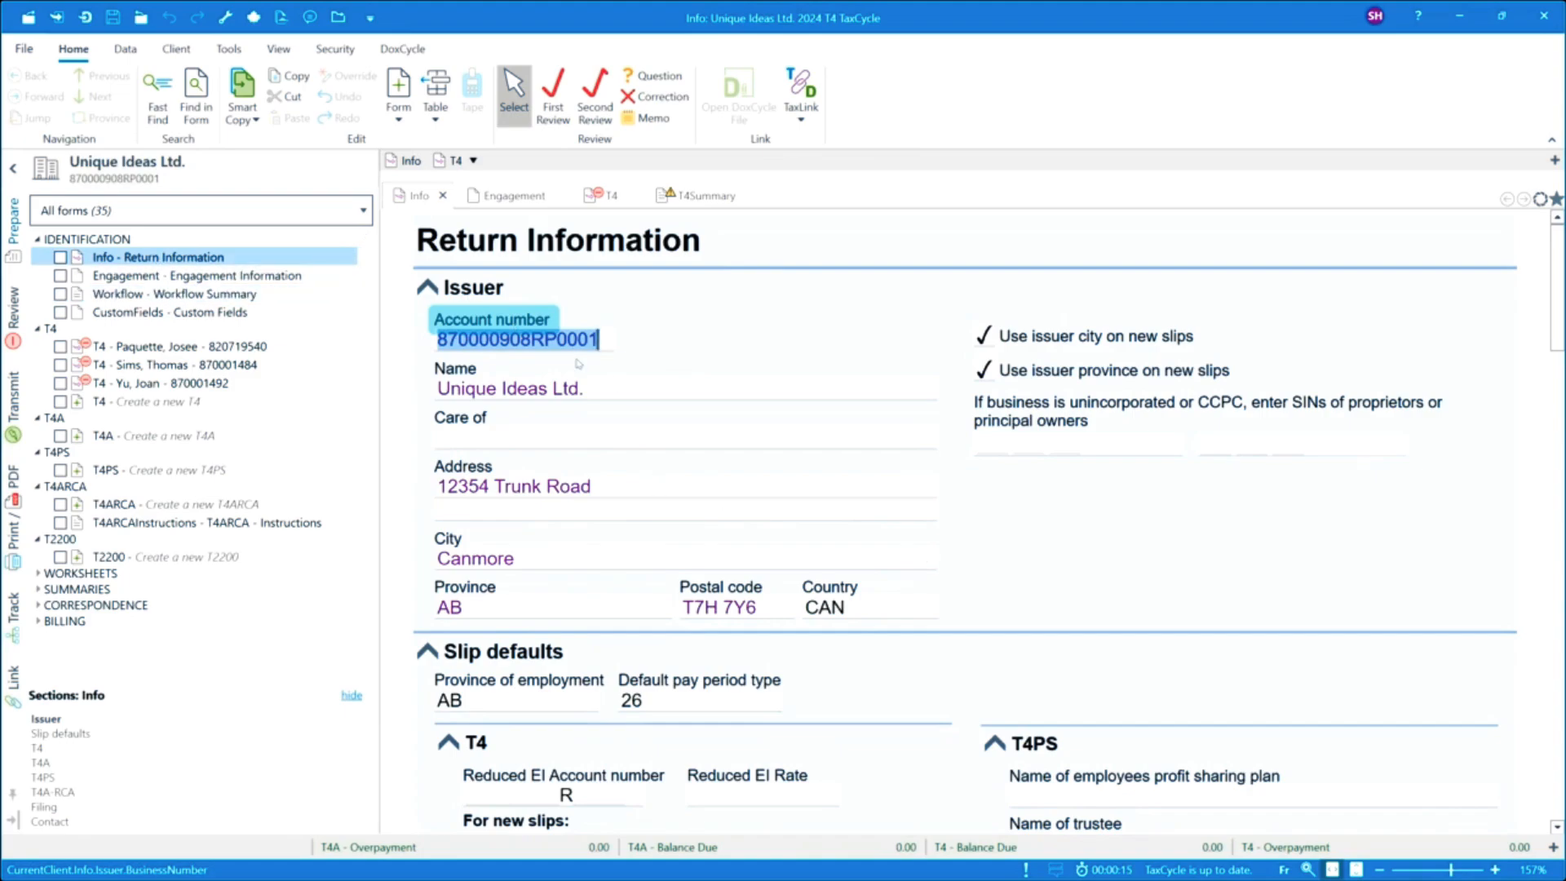
scroll(834, 513, down, 3)
scroll(834, 513, down, 15)
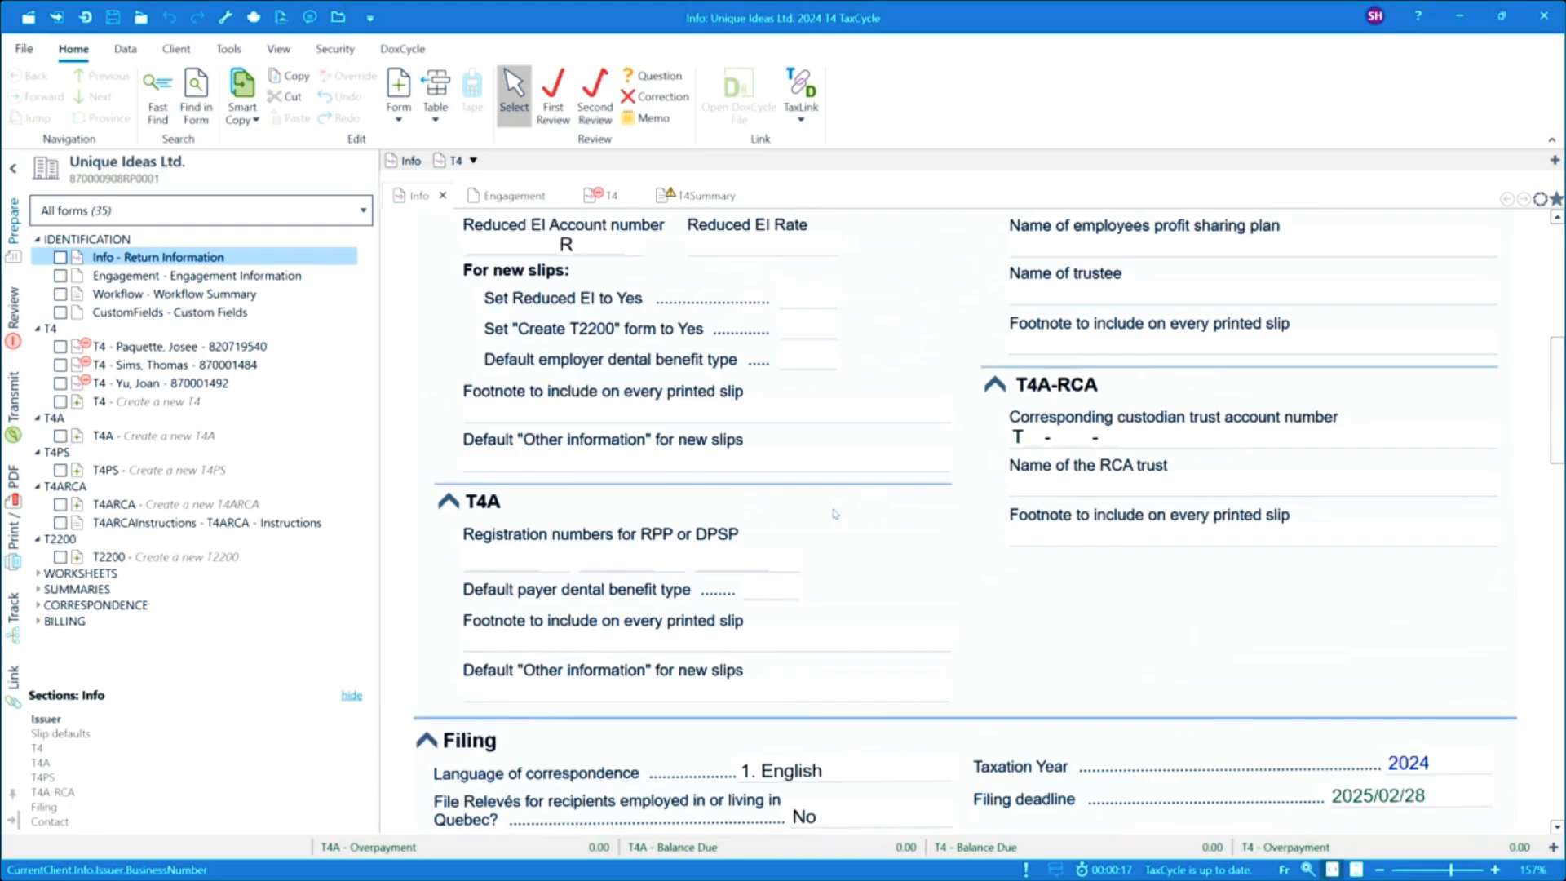
Review the issuer and slip defaults sections of the new T4 file's return information.
scroll(835, 513, up, 18)
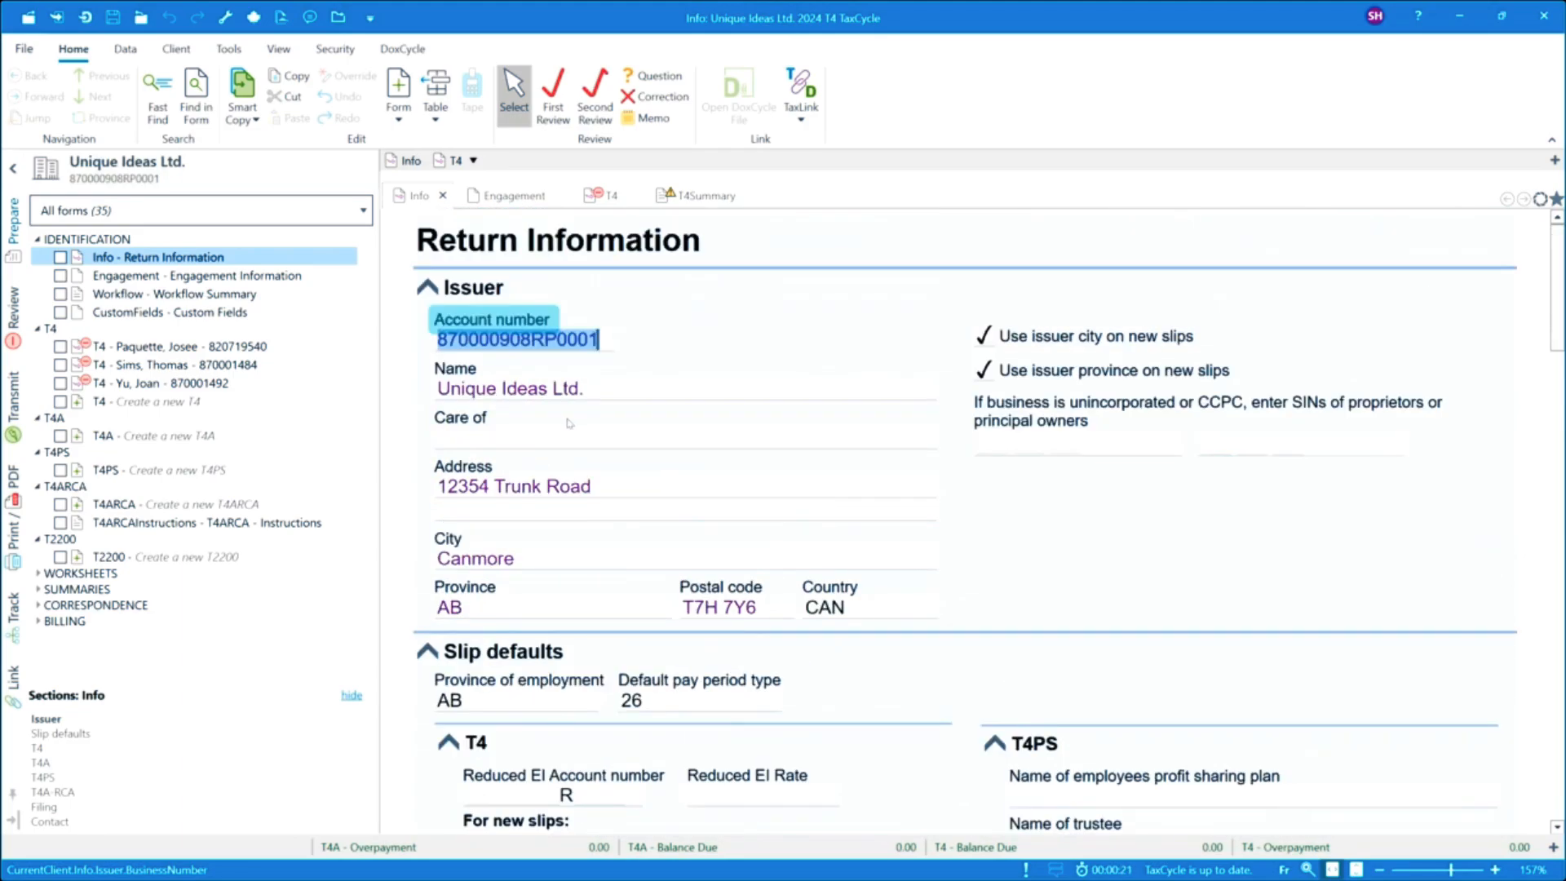
scroll(676, 661, down, 15)
scroll(675, 661, down, 5)
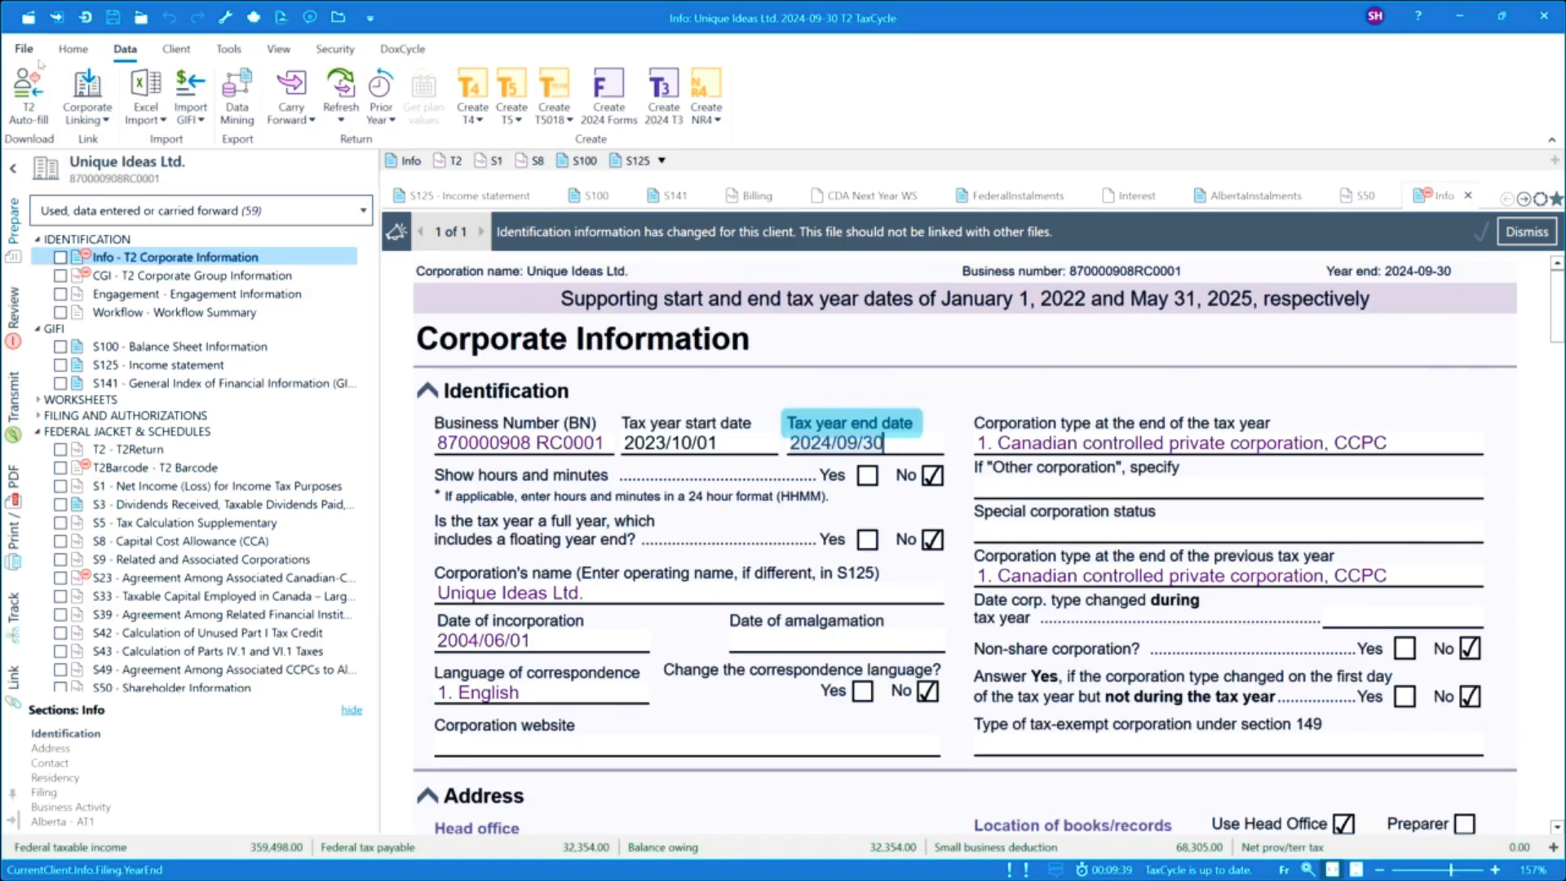
Start a new blank 2024 T4/T4A return from the TaxCycle Start page.
click(25, 48)
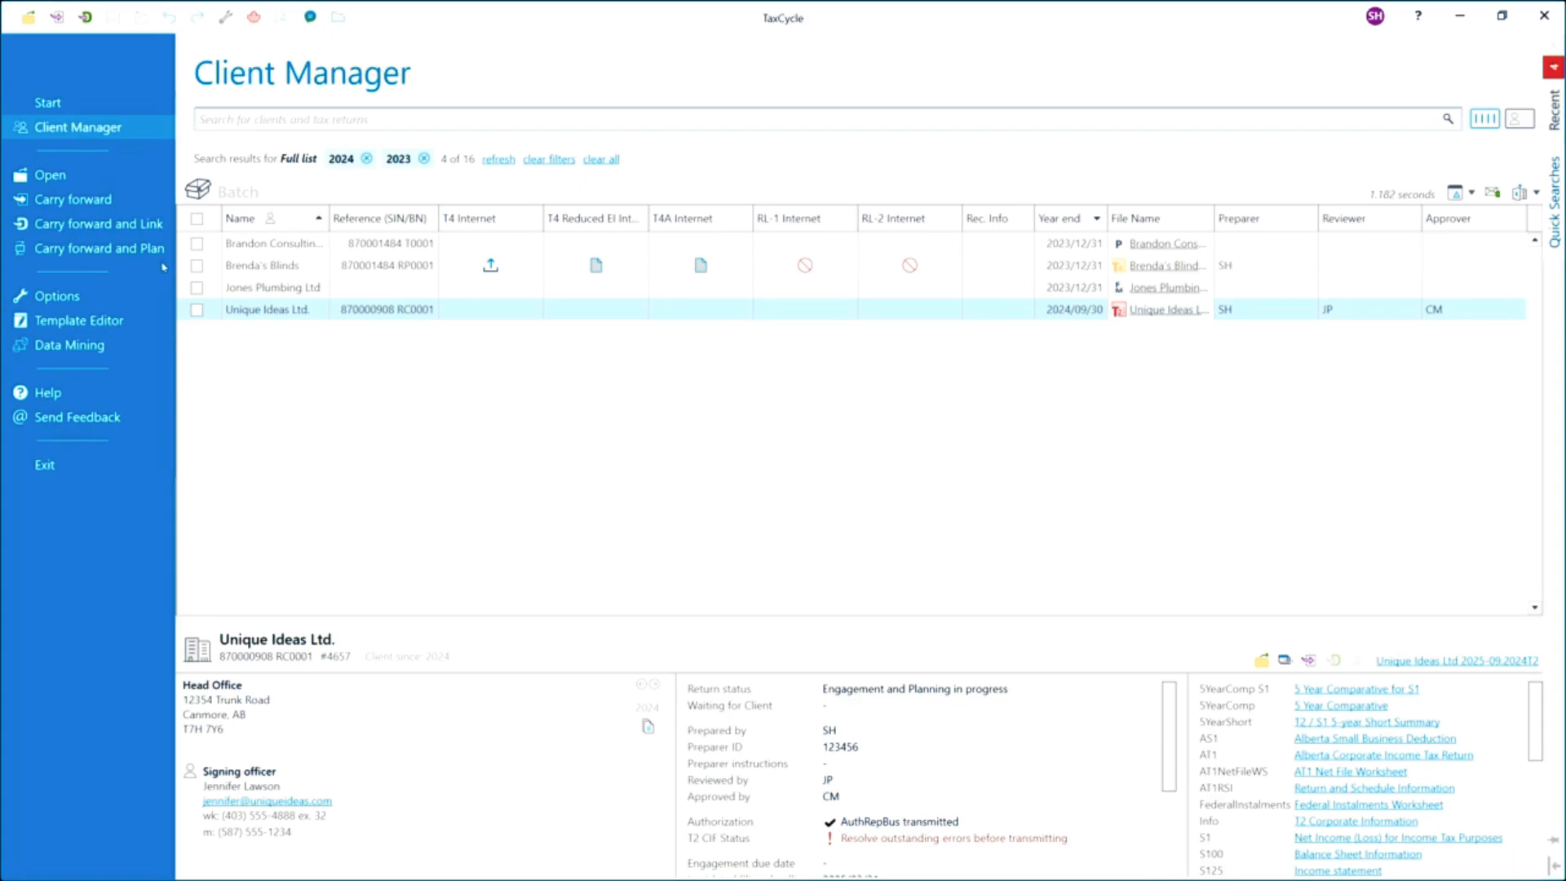
click(49, 102)
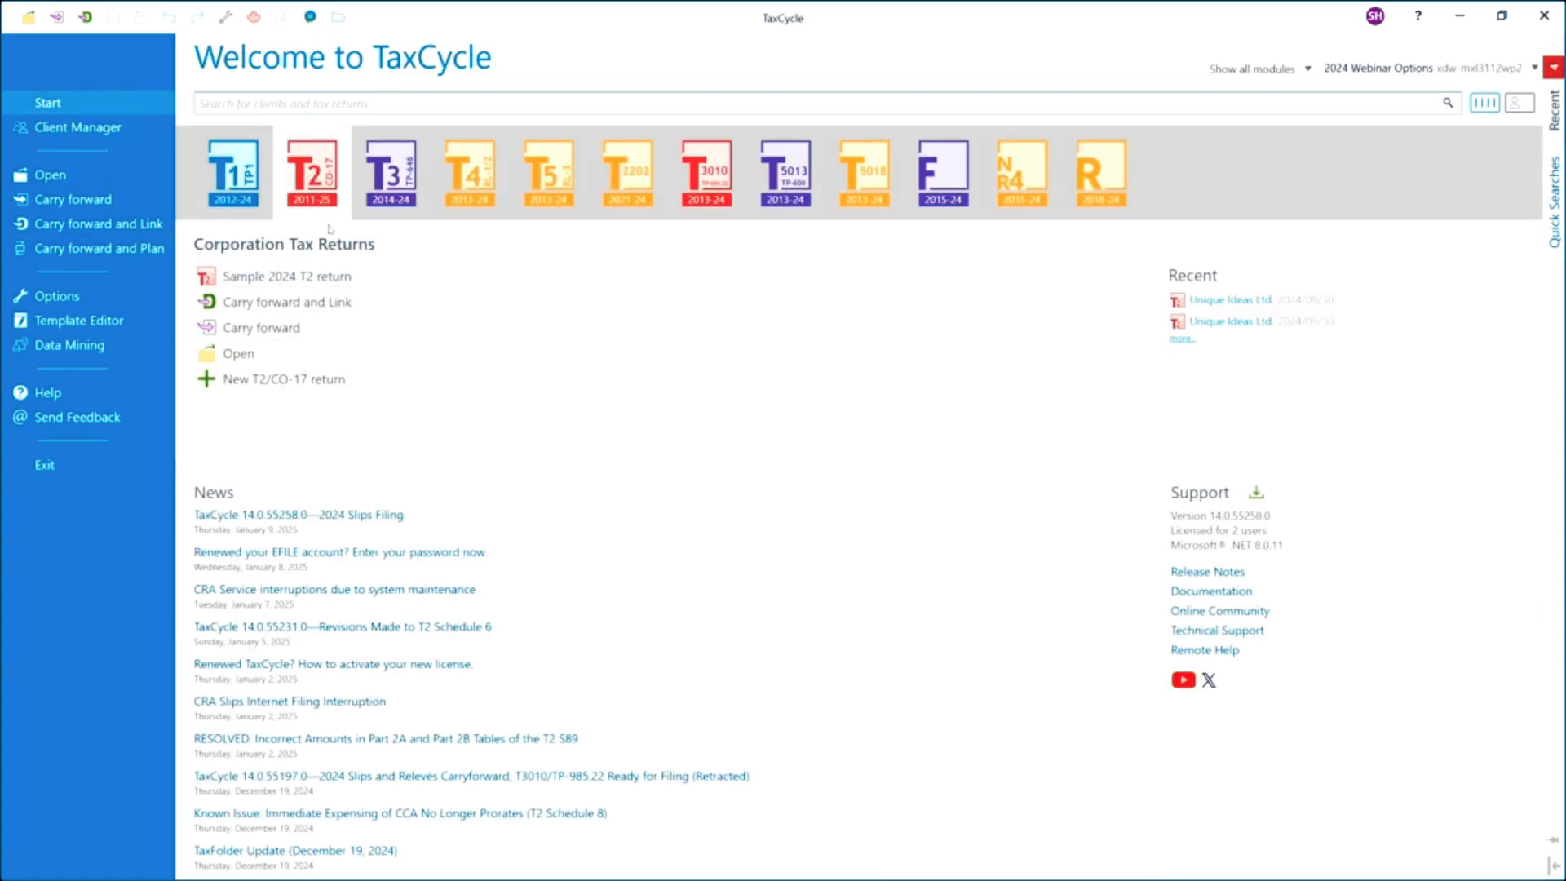
click(470, 171)
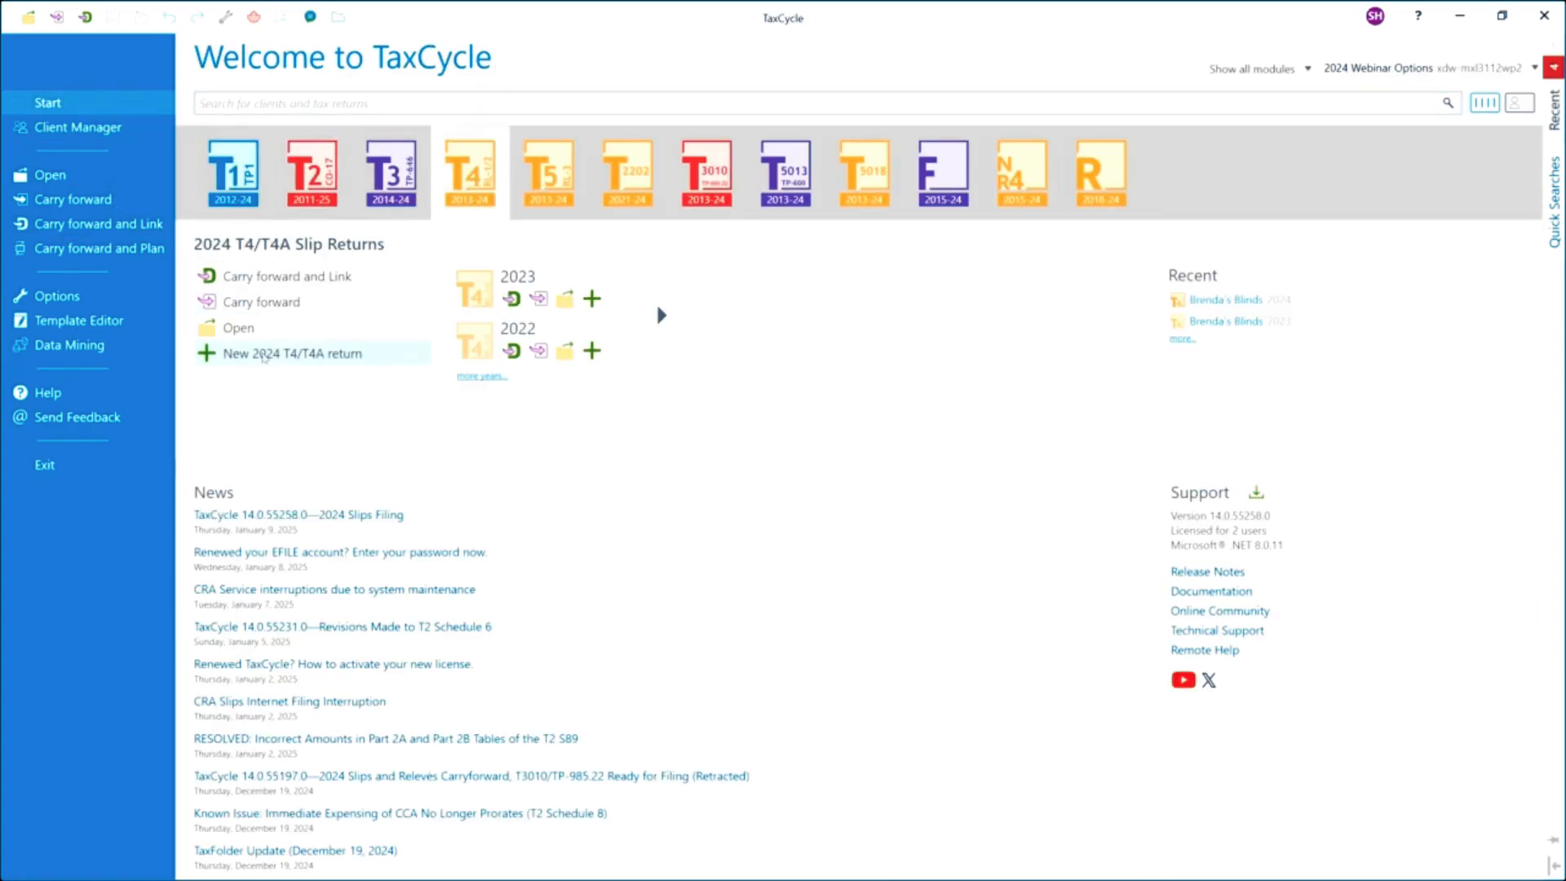
click(264, 354)
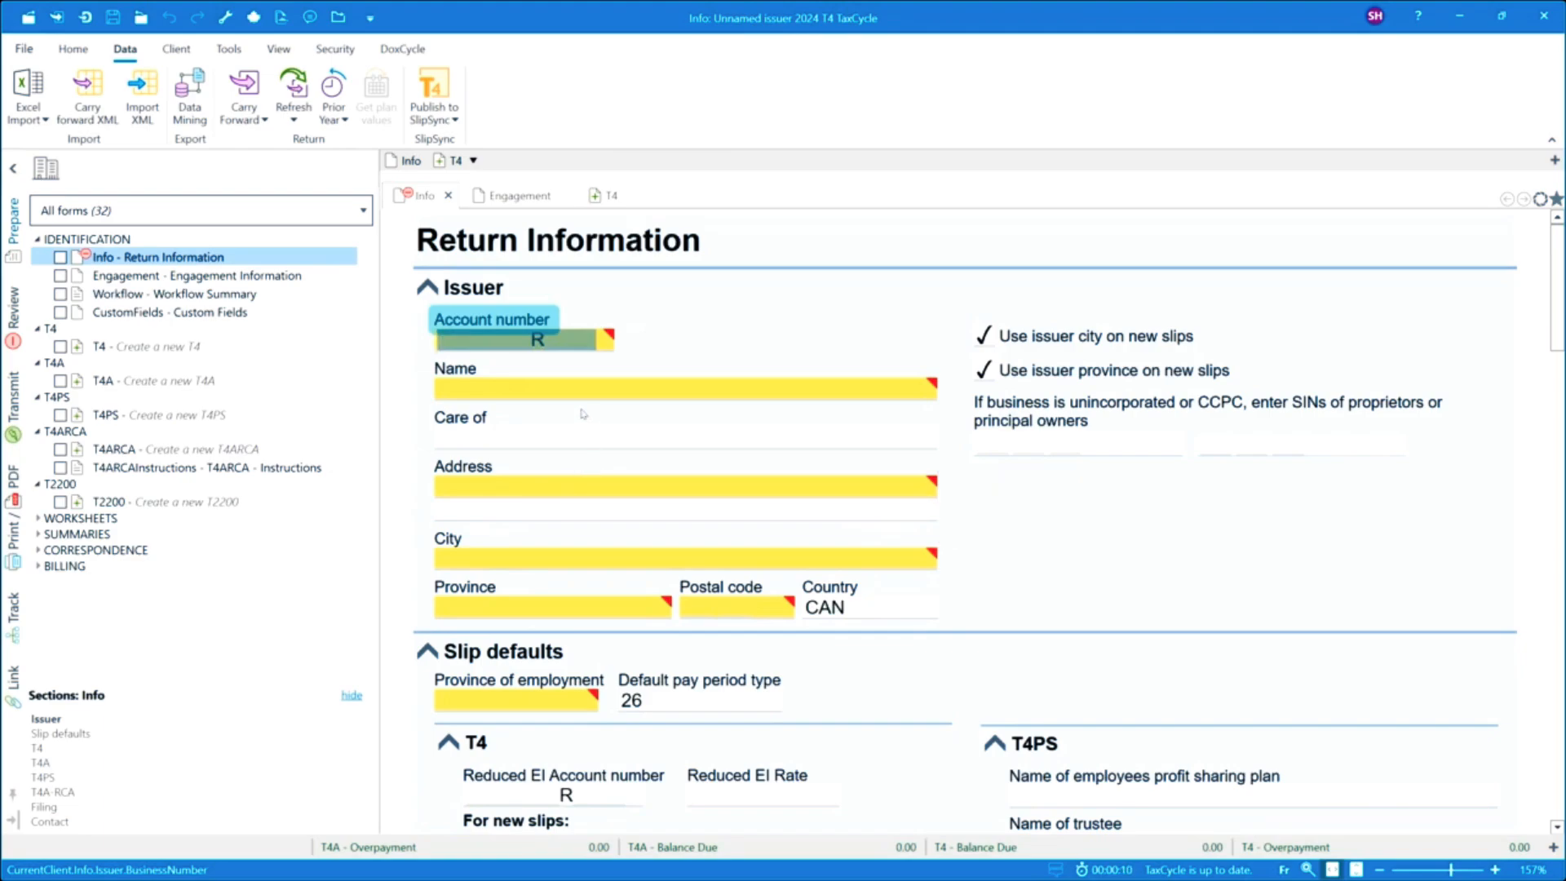
Set the new return's default province of employment to AB Alberta.
click(520, 561)
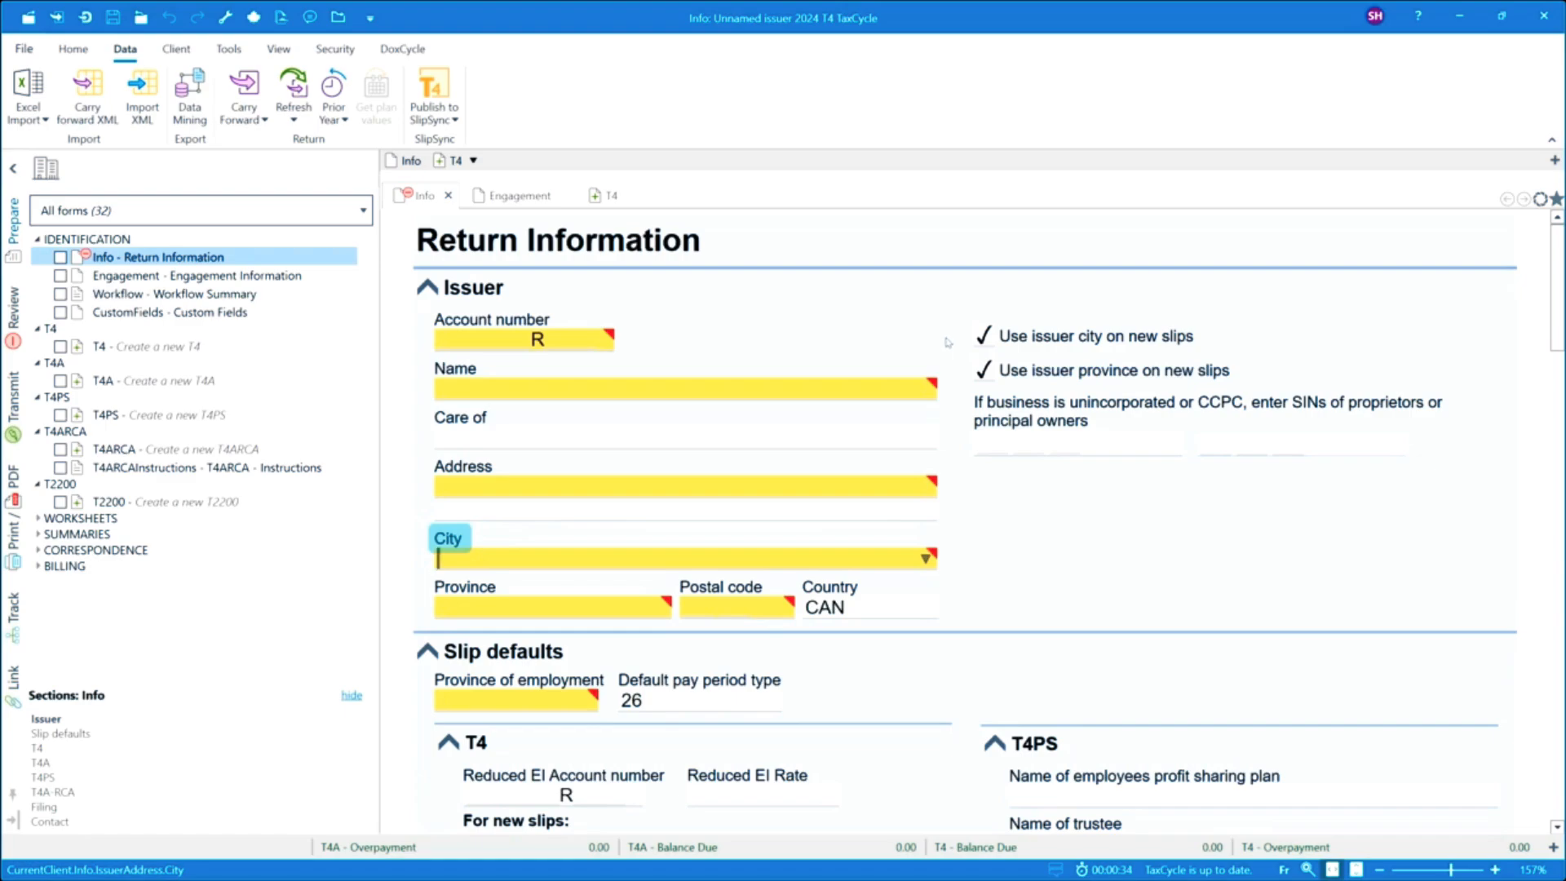
mouse_move(574, 556)
scroll(723, 478, down, 2)
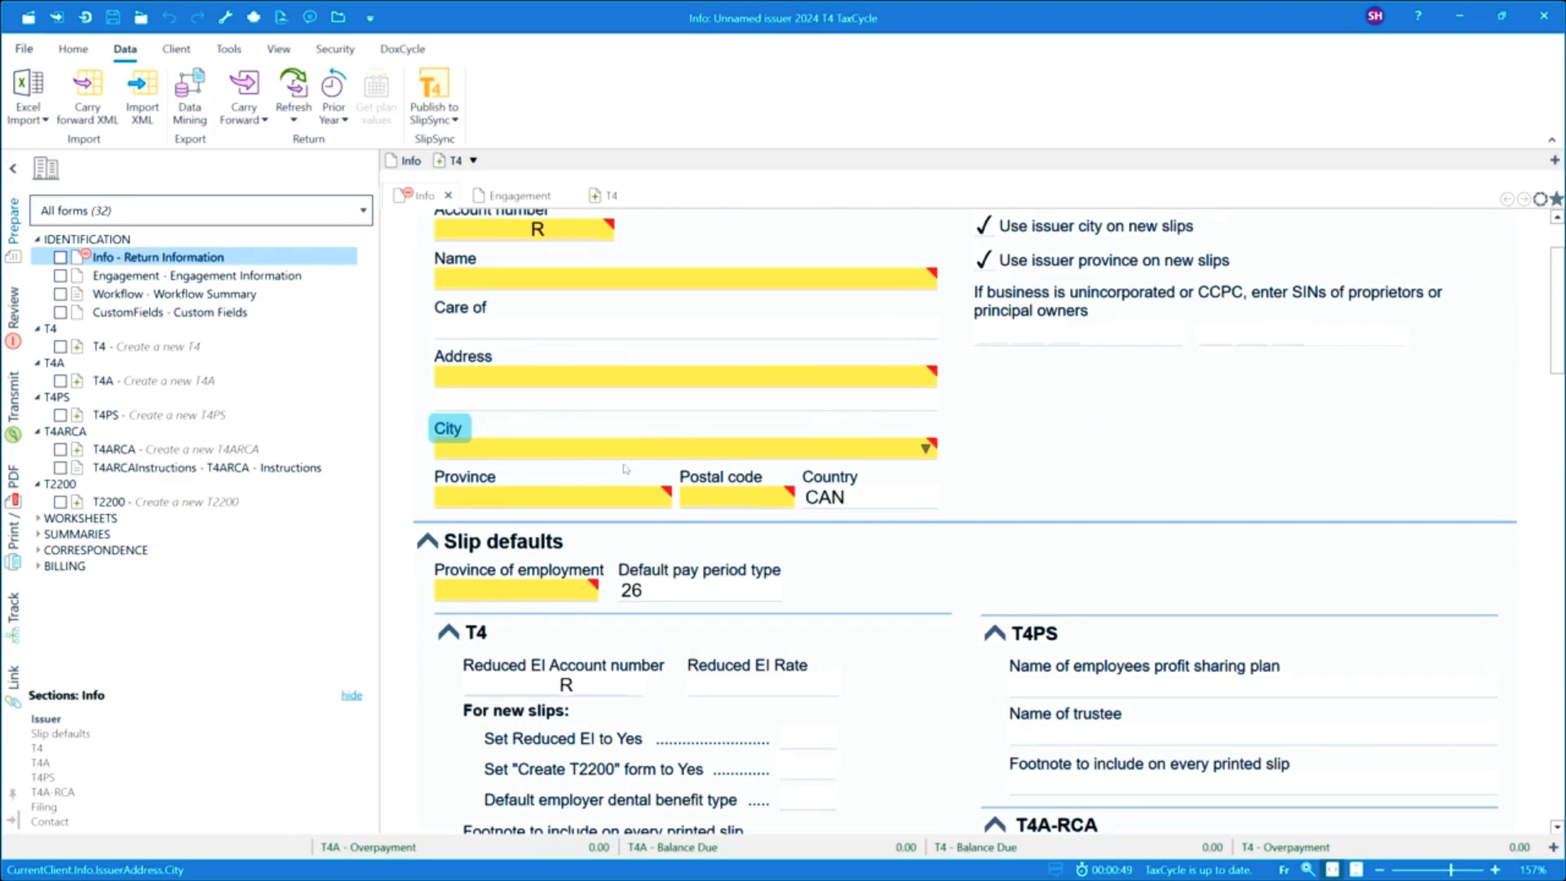
mouse_move(587, 590)
mouse_move(586, 592)
click(585, 592)
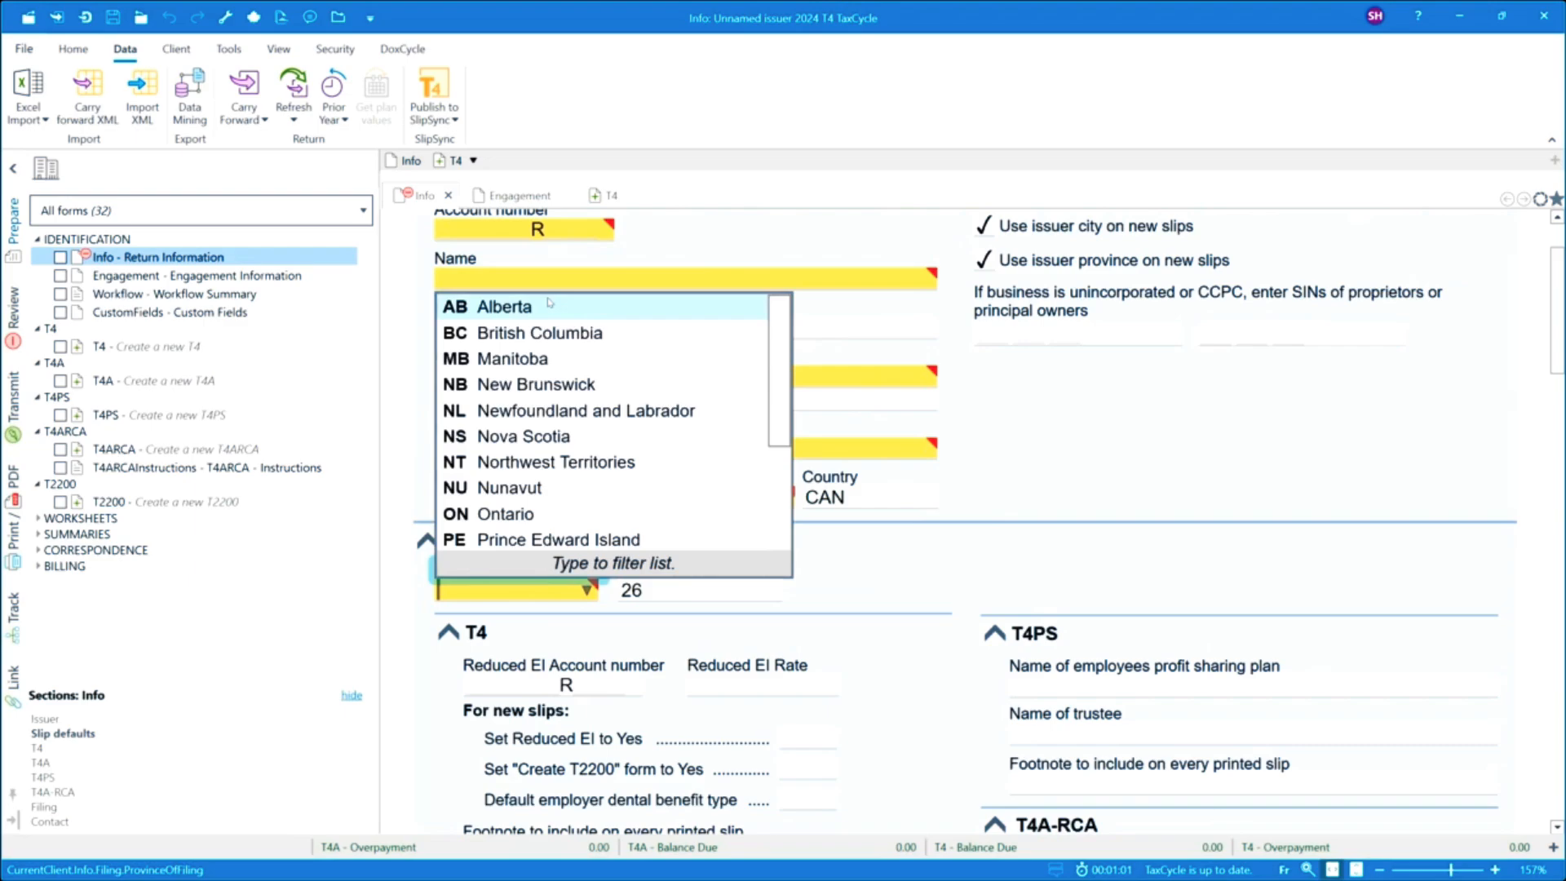
click(502, 307)
scroll(779, 567, down, 2)
scroll(779, 568, down, 2)
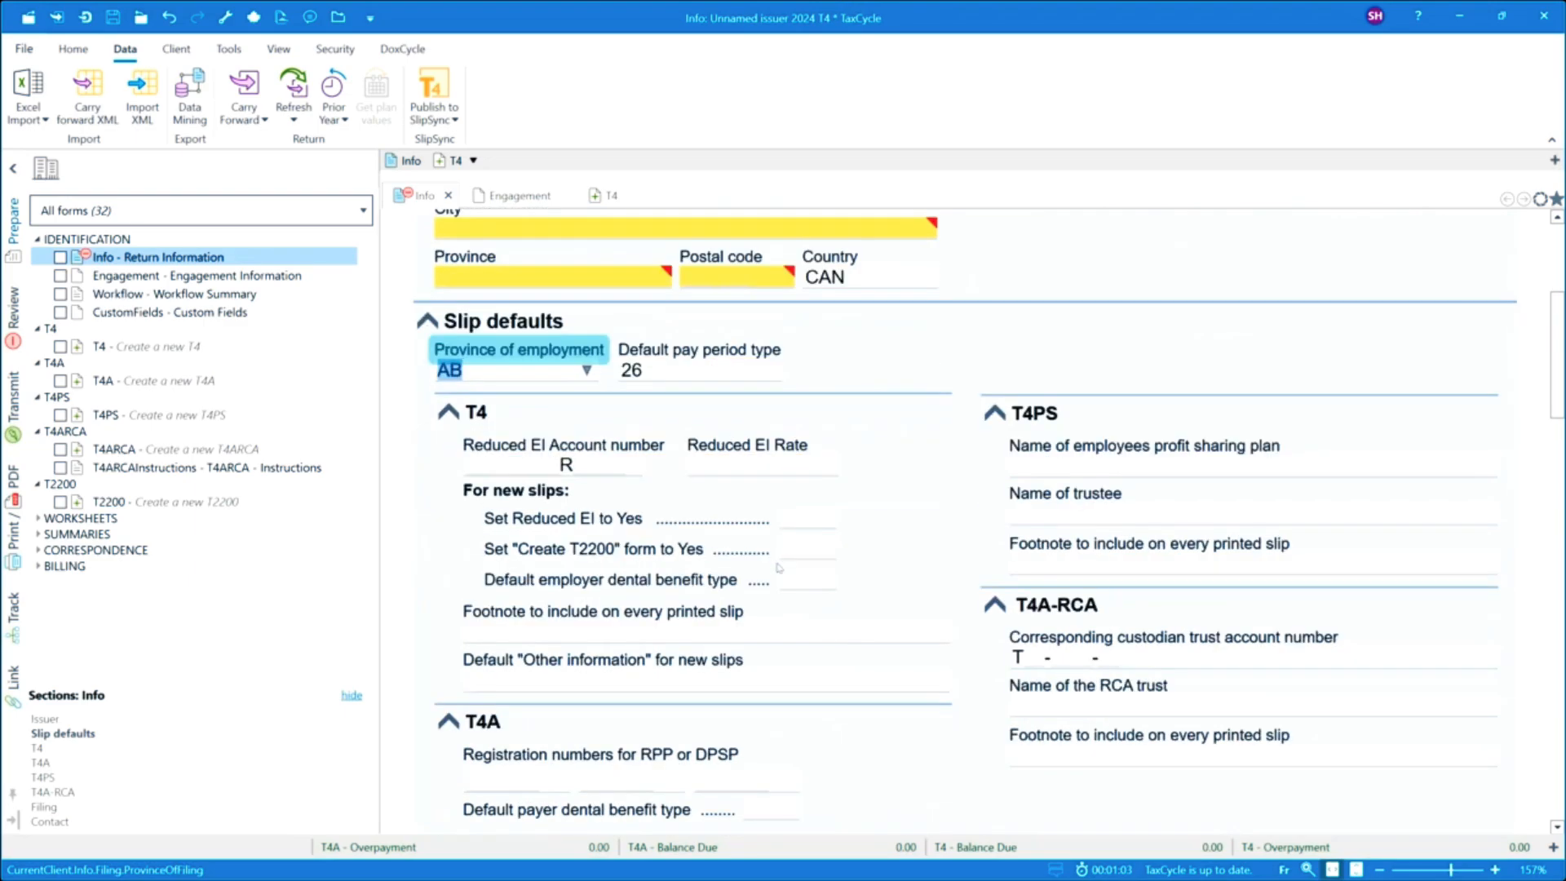
Open the default employer dental benefit type list for new T4 slips to view its options.
scroll(624, 528, down, 2)
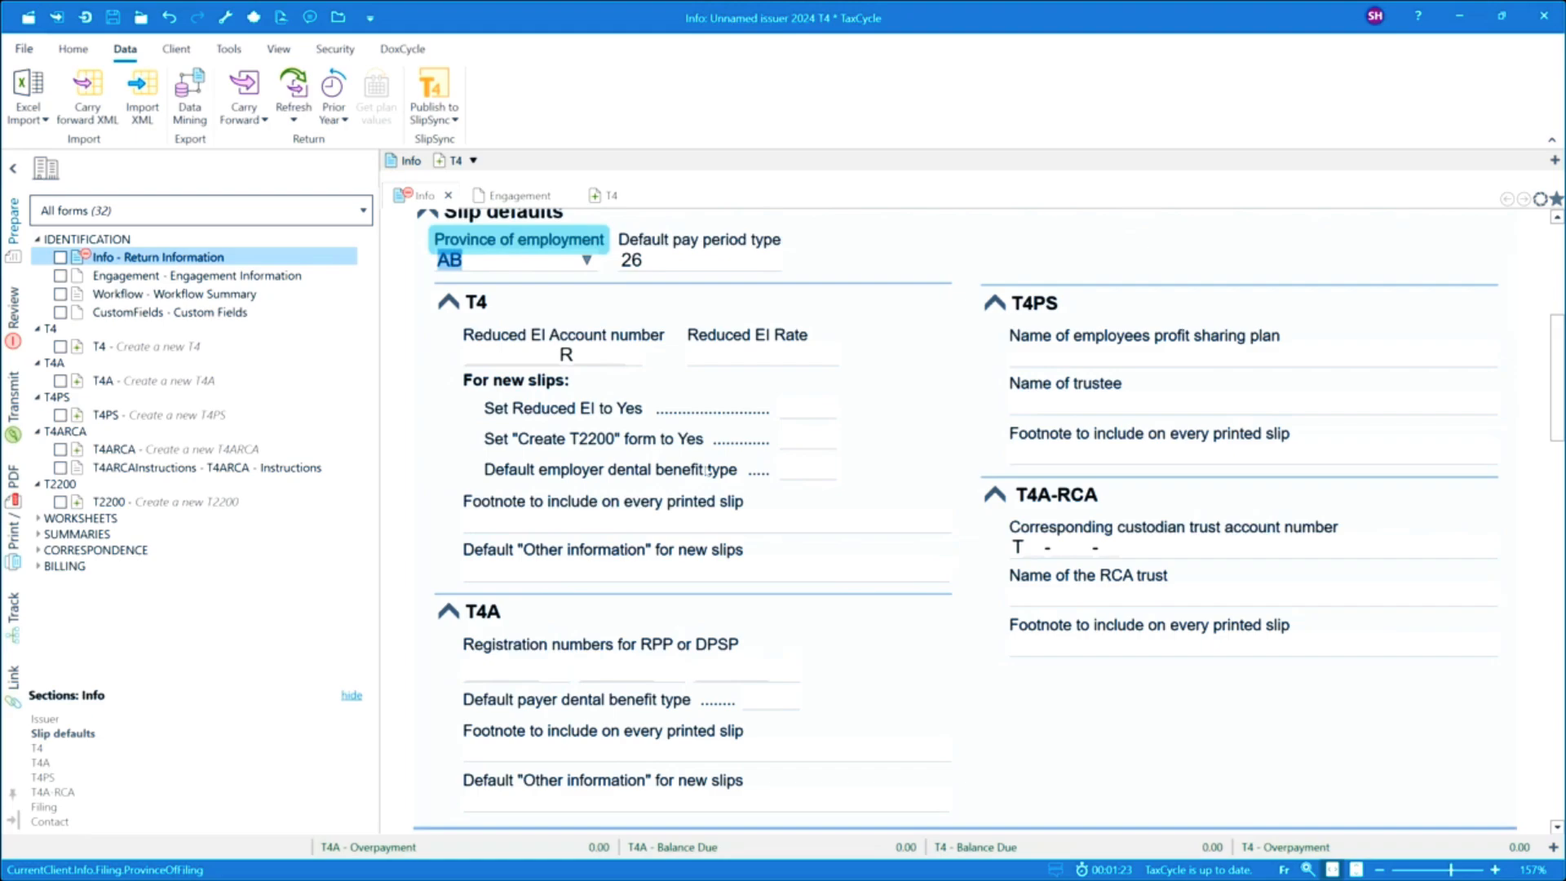
click(826, 470)
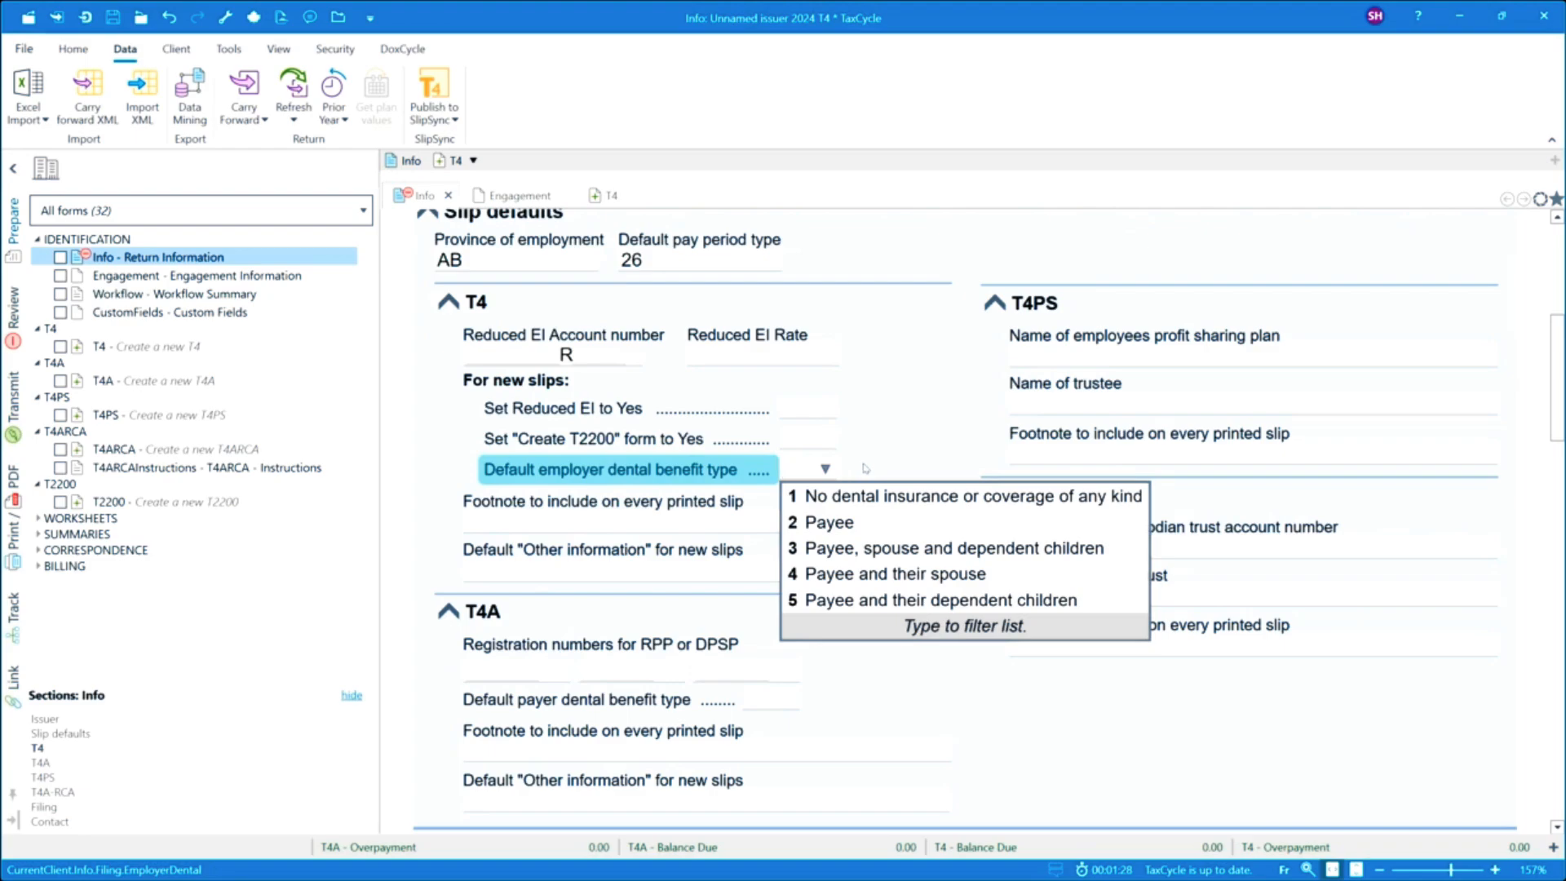
click(864, 468)
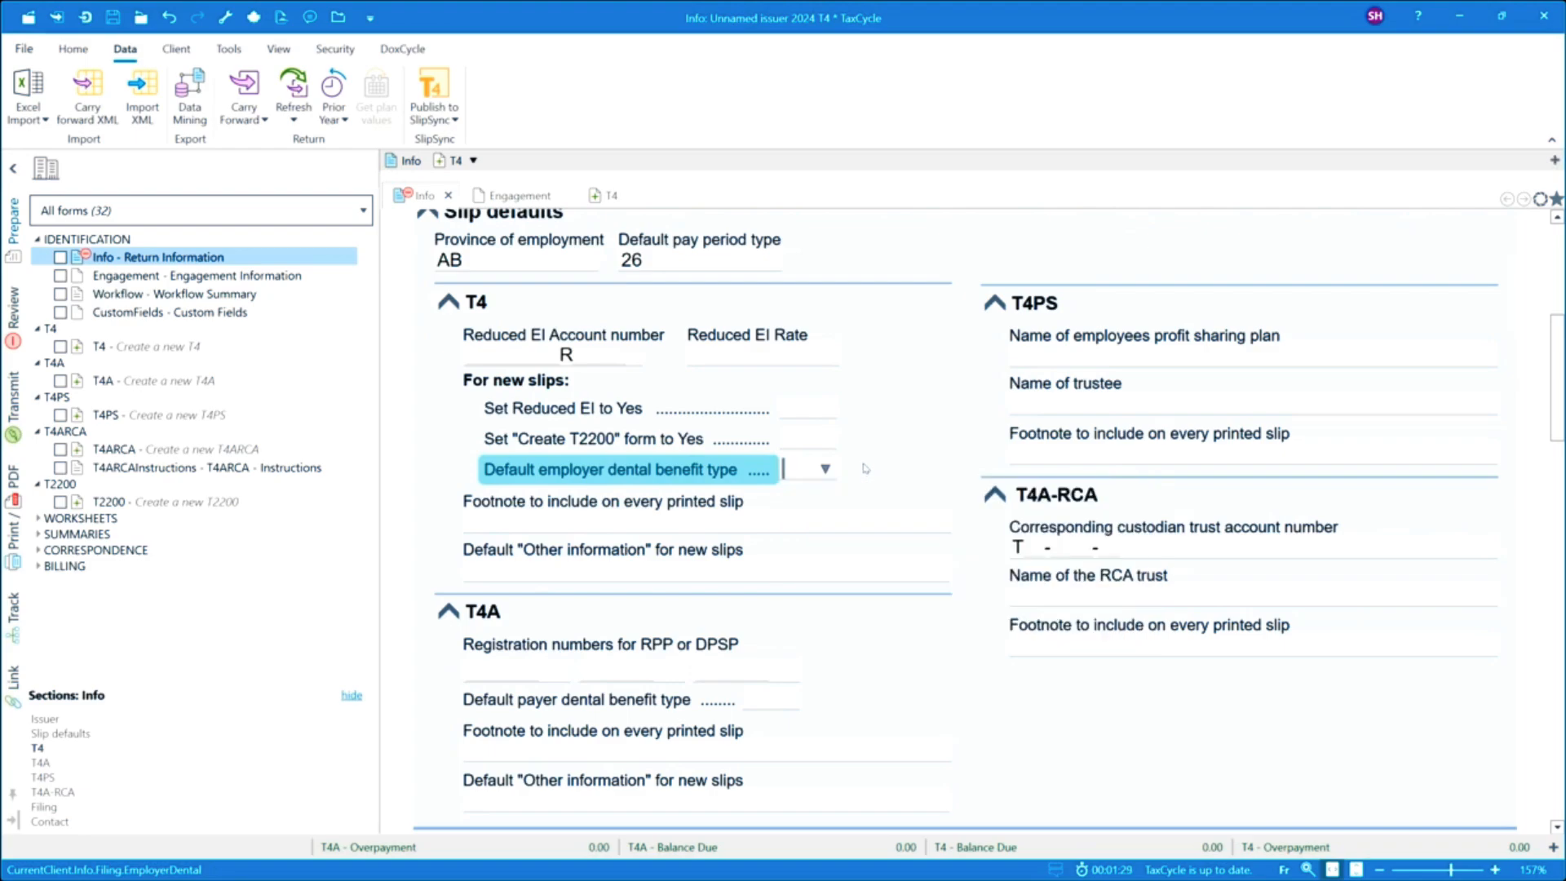
click(555, 528)
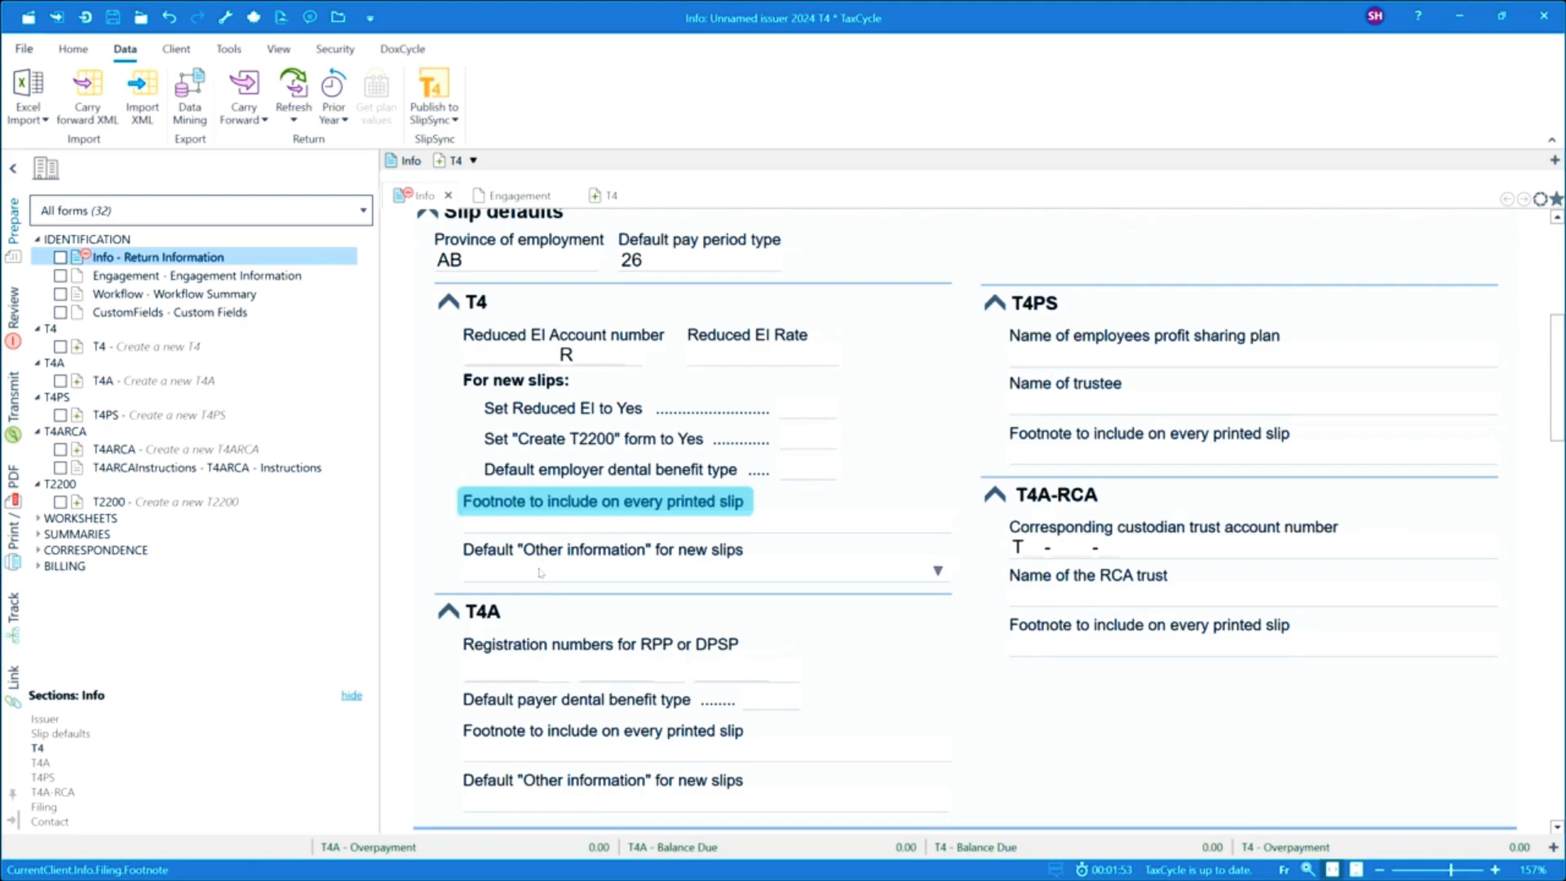
Set the T4 default "Other information" for new slips to 40 Other taxable allowances and benefits.
click(851, 573)
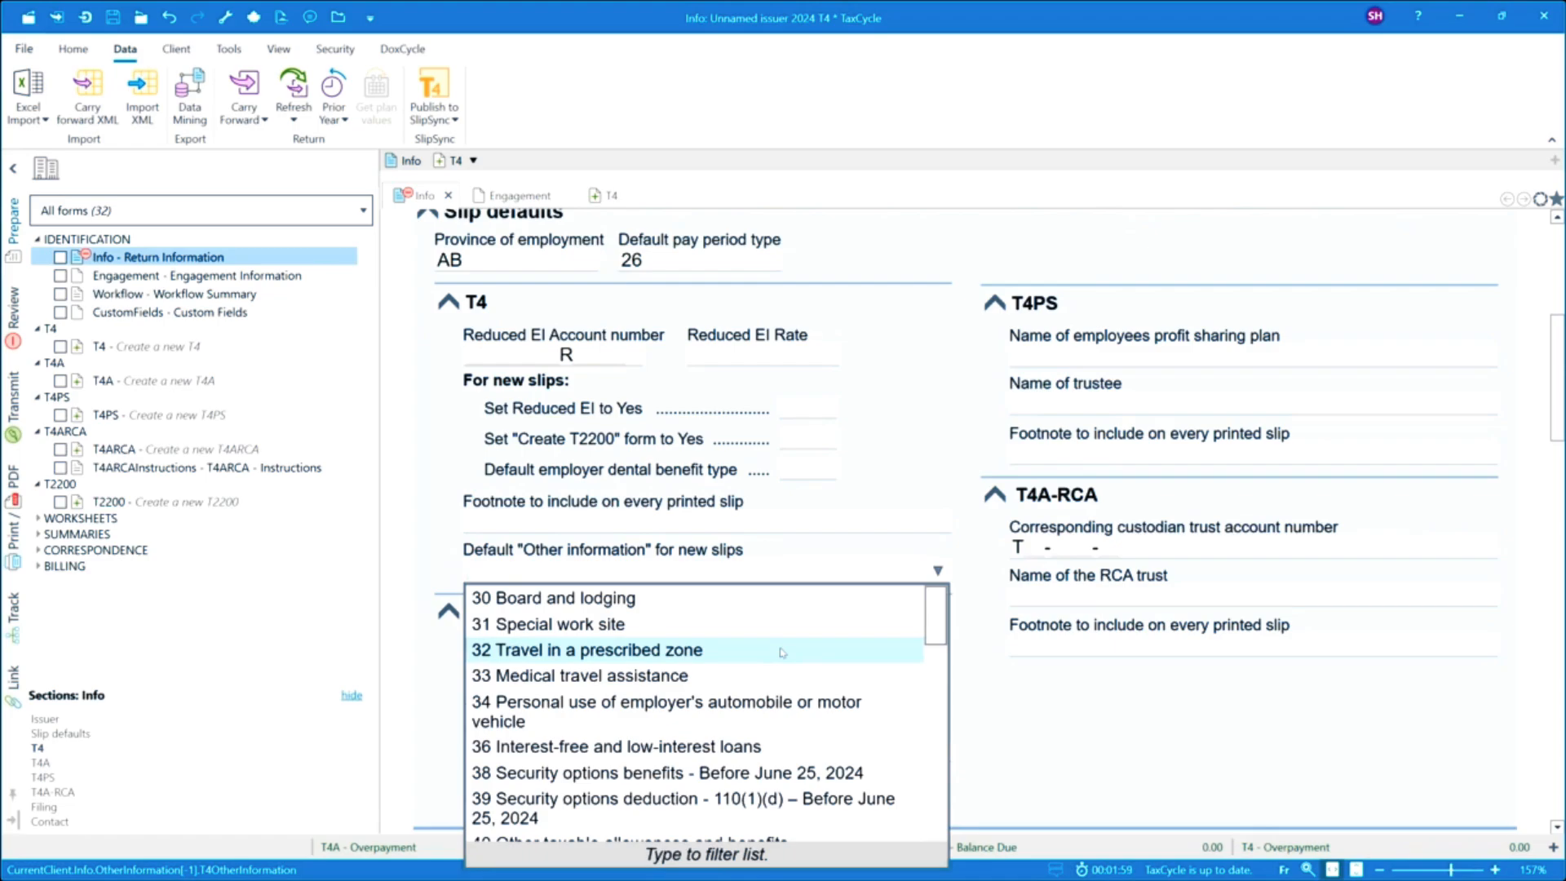
scroll(742, 710, down, 1)
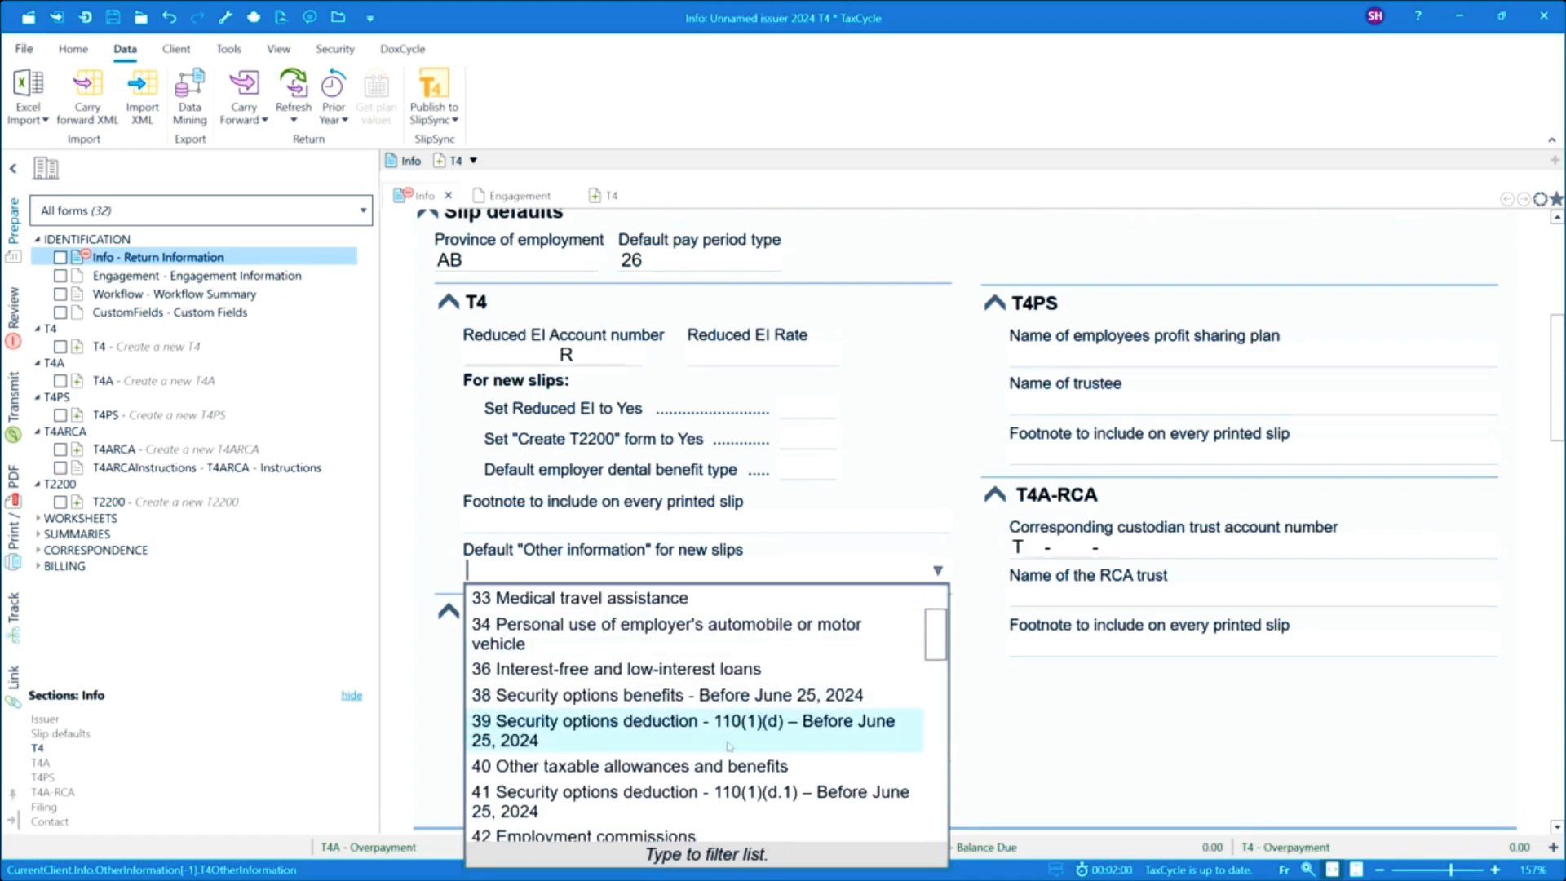
click(714, 769)
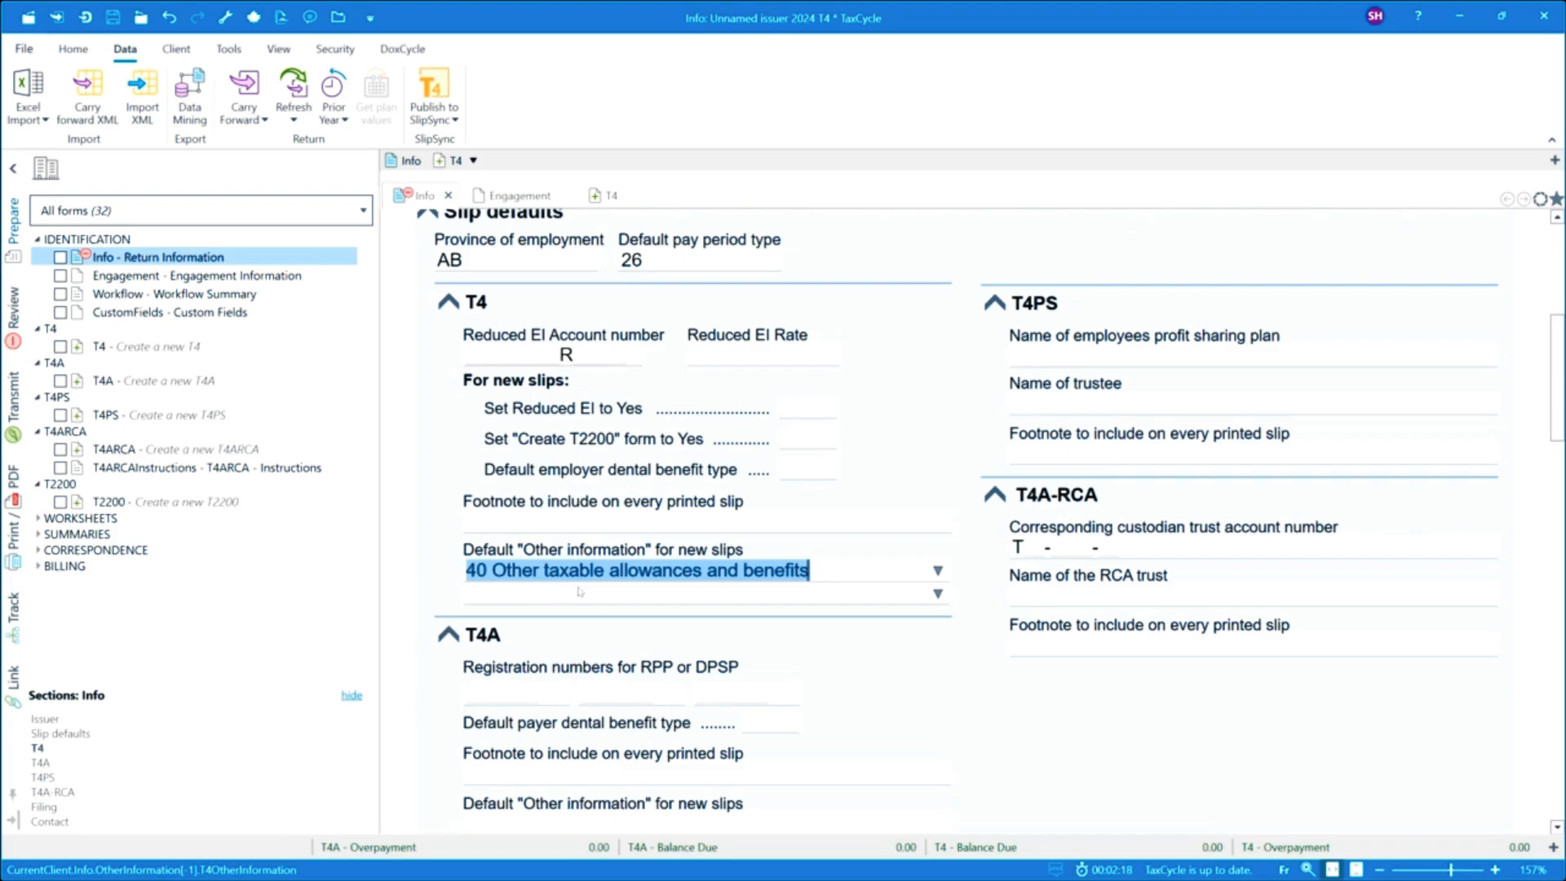
Set the filing option File Relevés for recipients employed in or living in Quebec to Yes.
scroll(576, 589, down, 1)
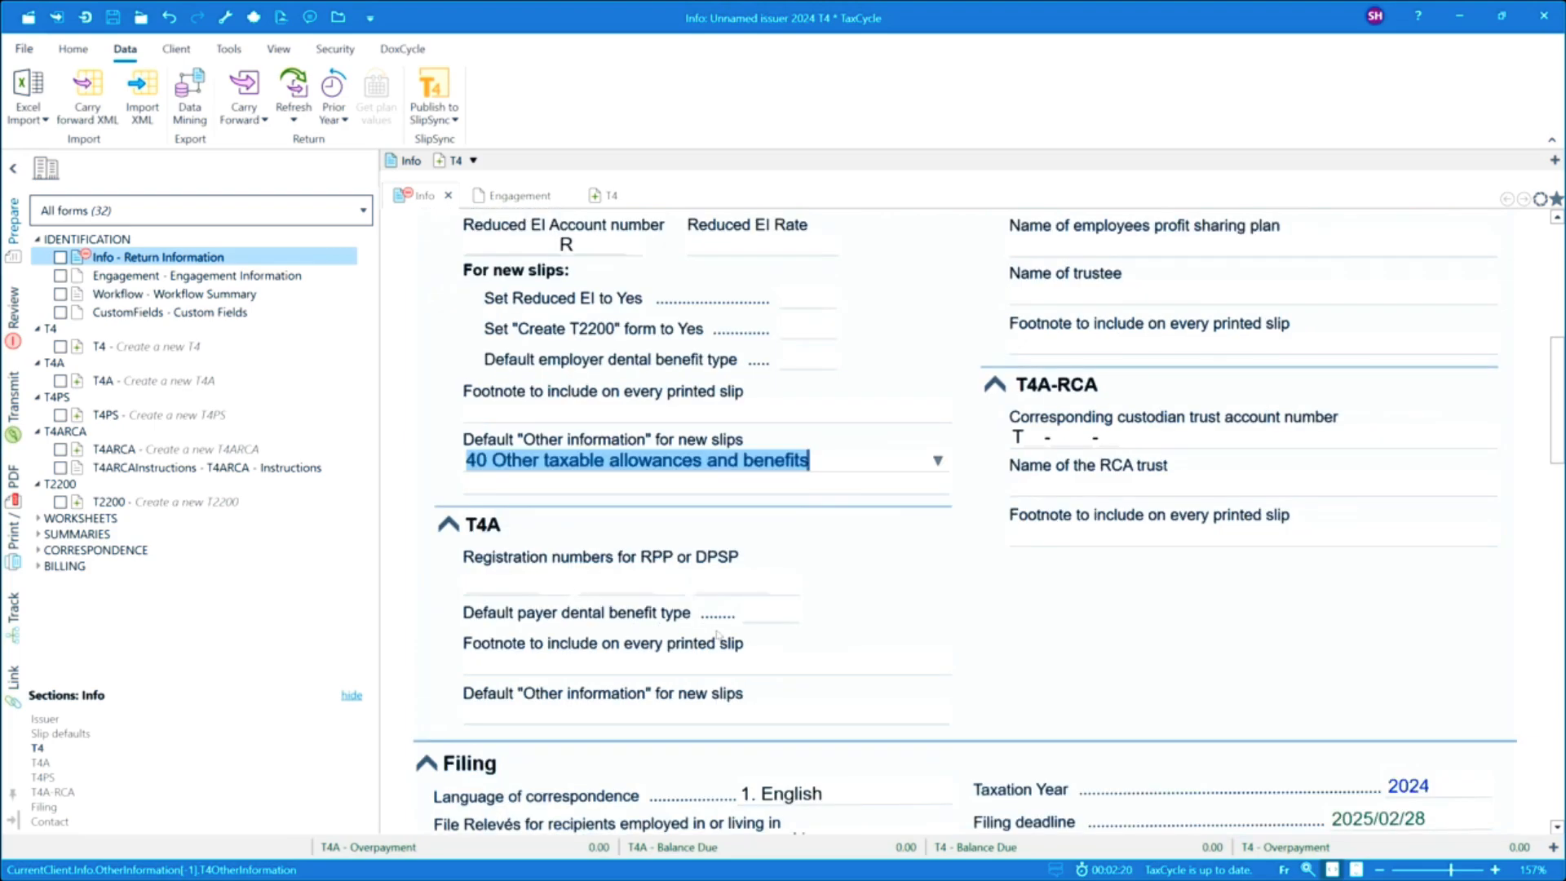
scroll(718, 635, down, 2)
scroll(718, 635, down, 2)
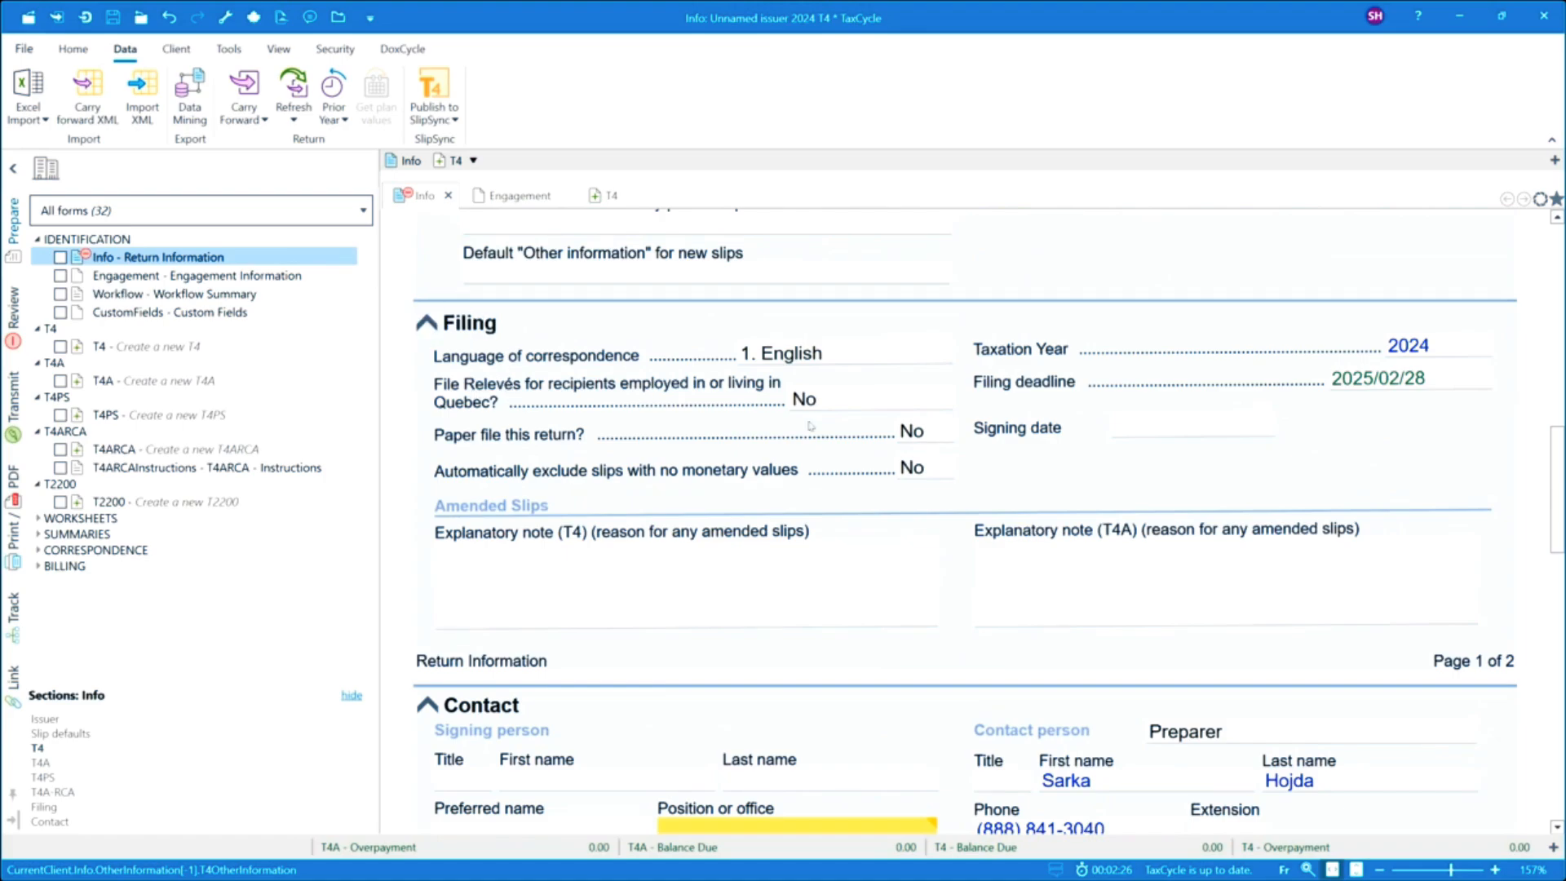
click(943, 399)
click(943, 399)
click(814, 423)
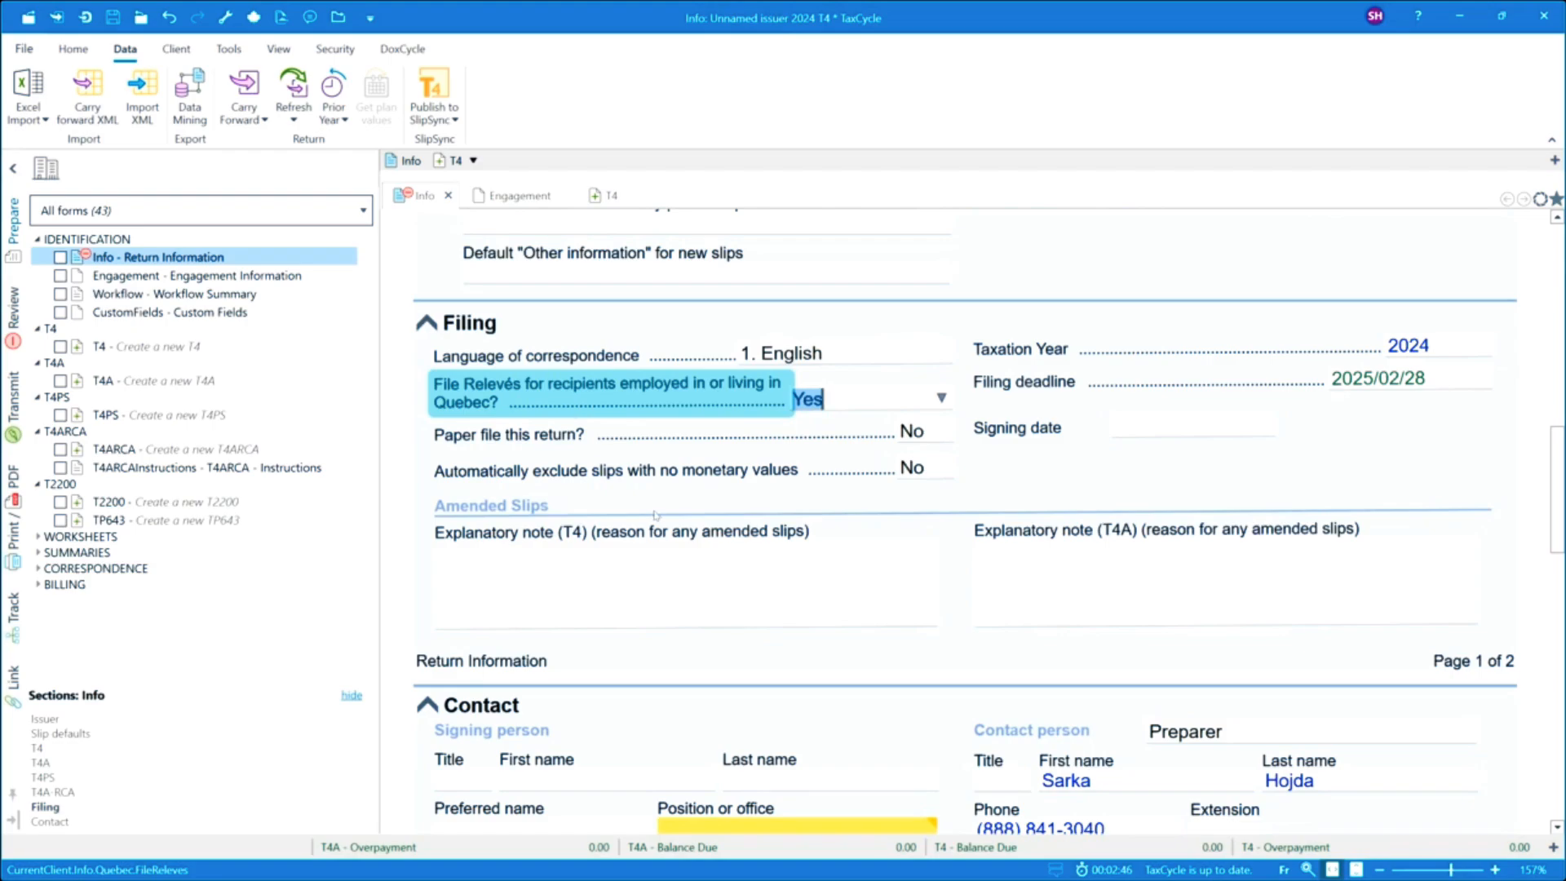
Review the Engagement Information form's office, dates, engagement, preparer and invoice sections.
scroll(664, 527, down, 1)
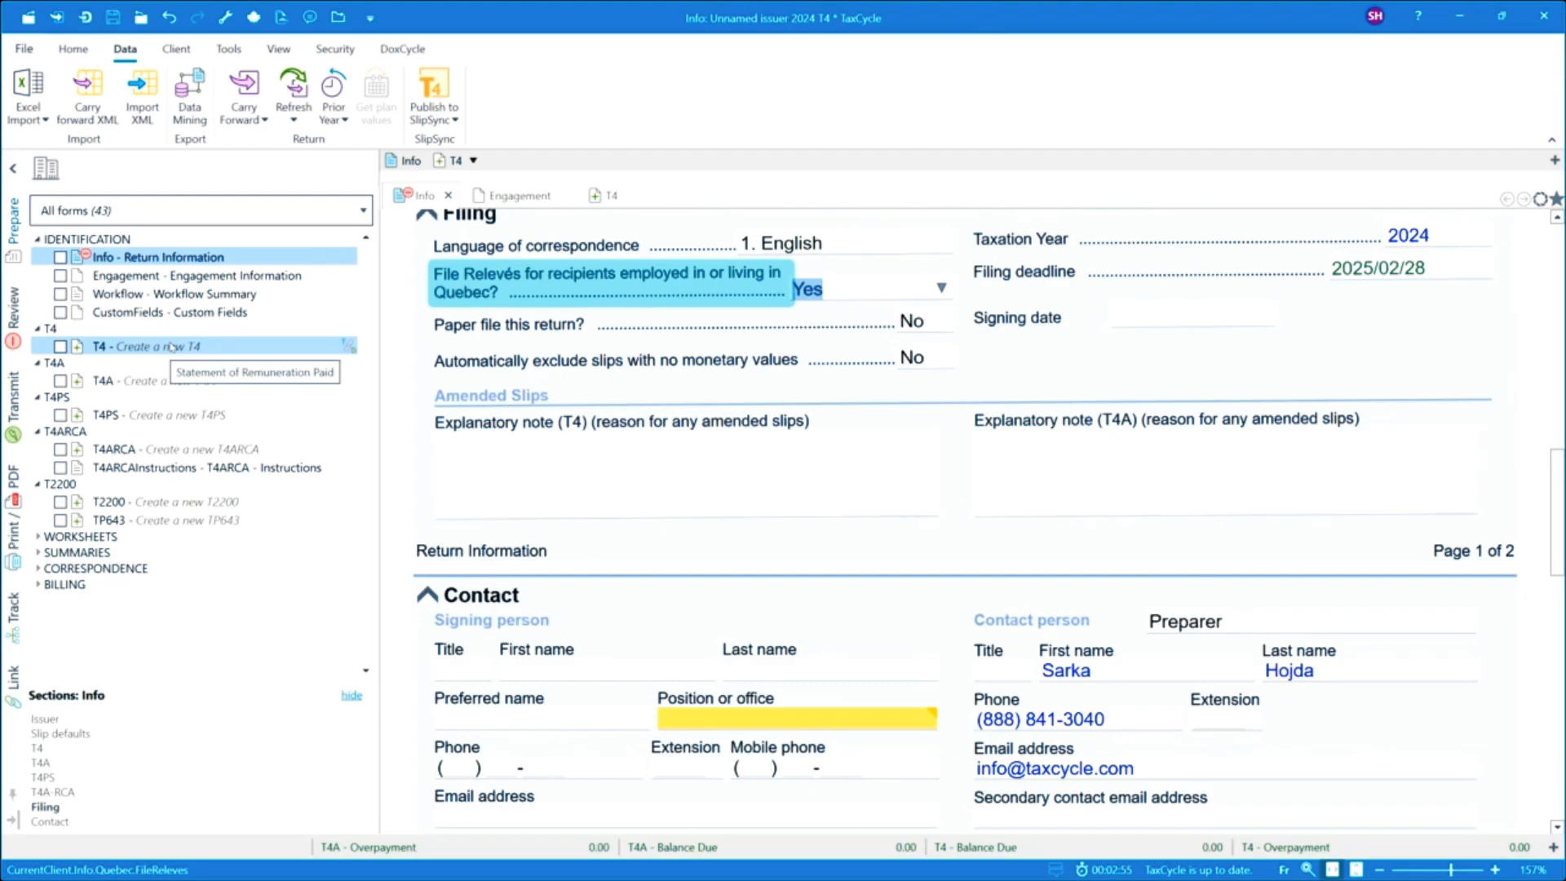
click(163, 275)
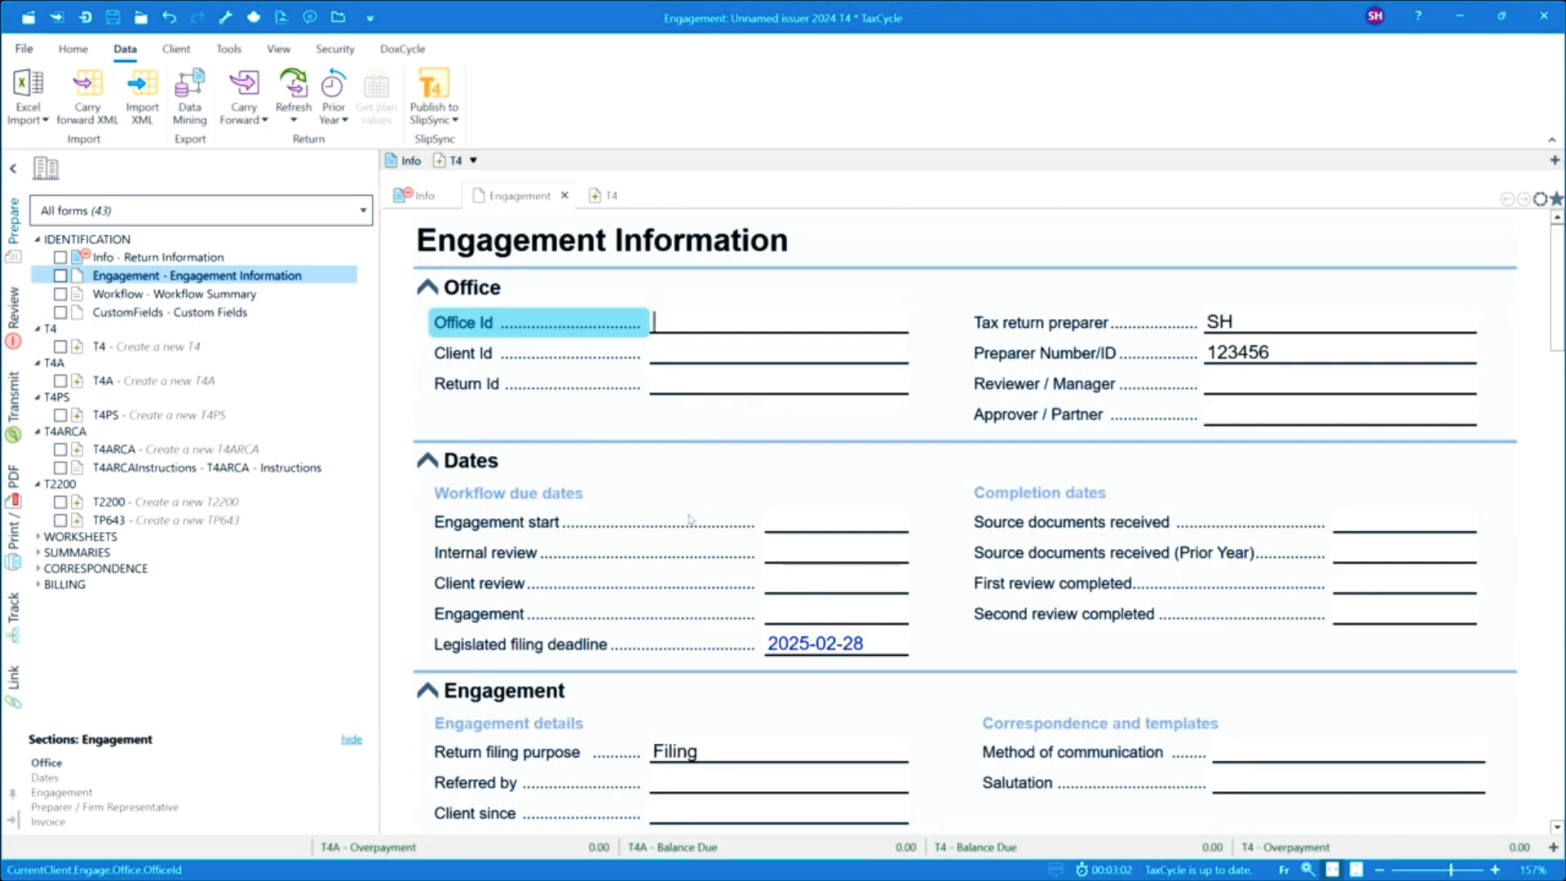
scroll(685, 527, down, 1)
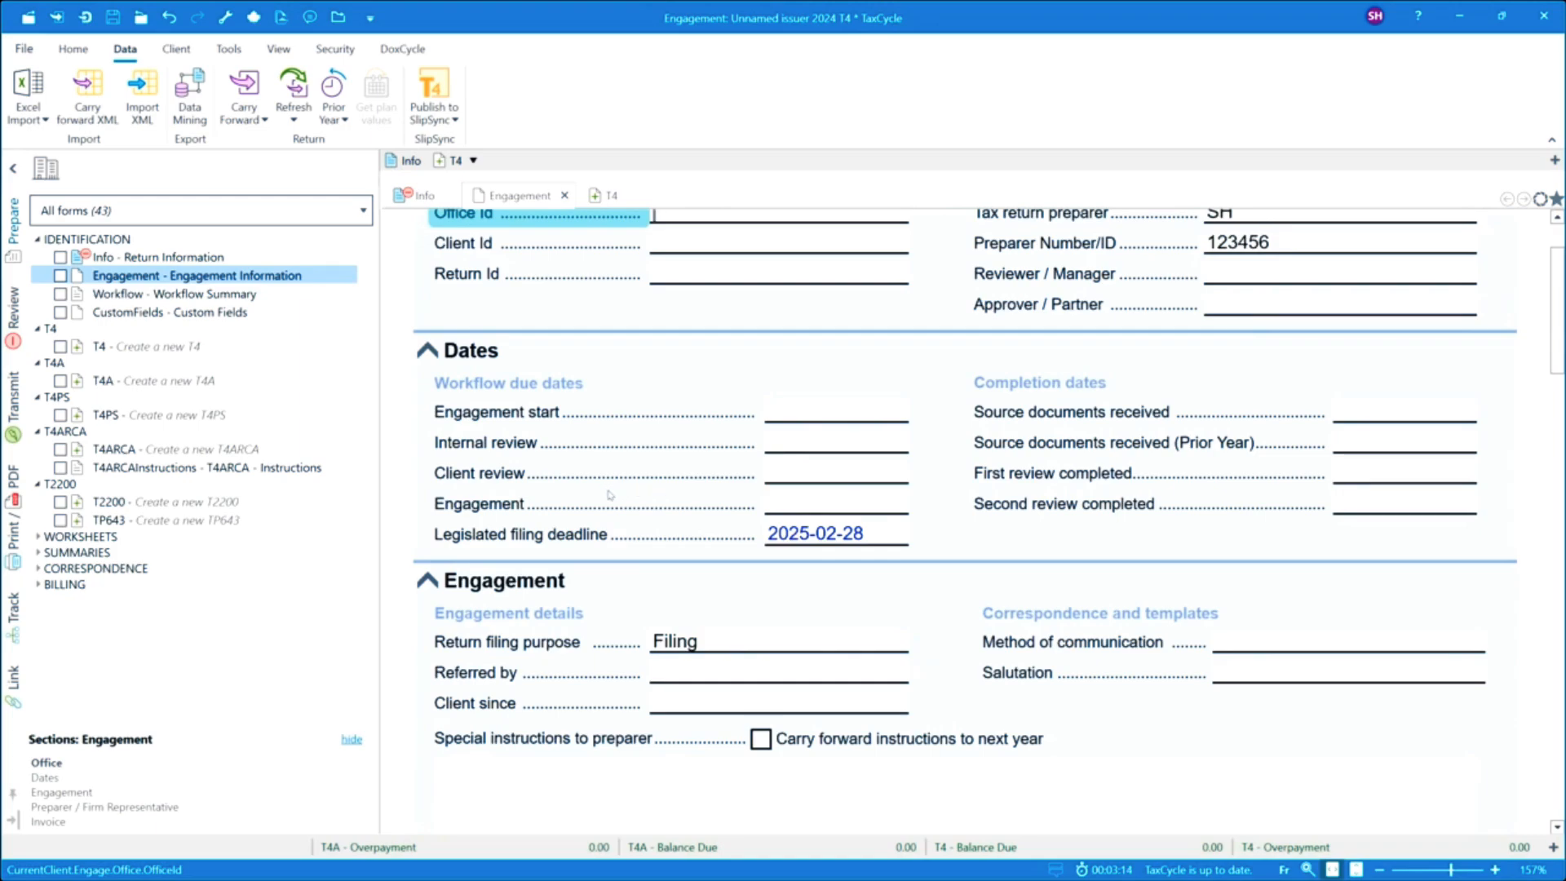
scroll(559, 516, down, 3)
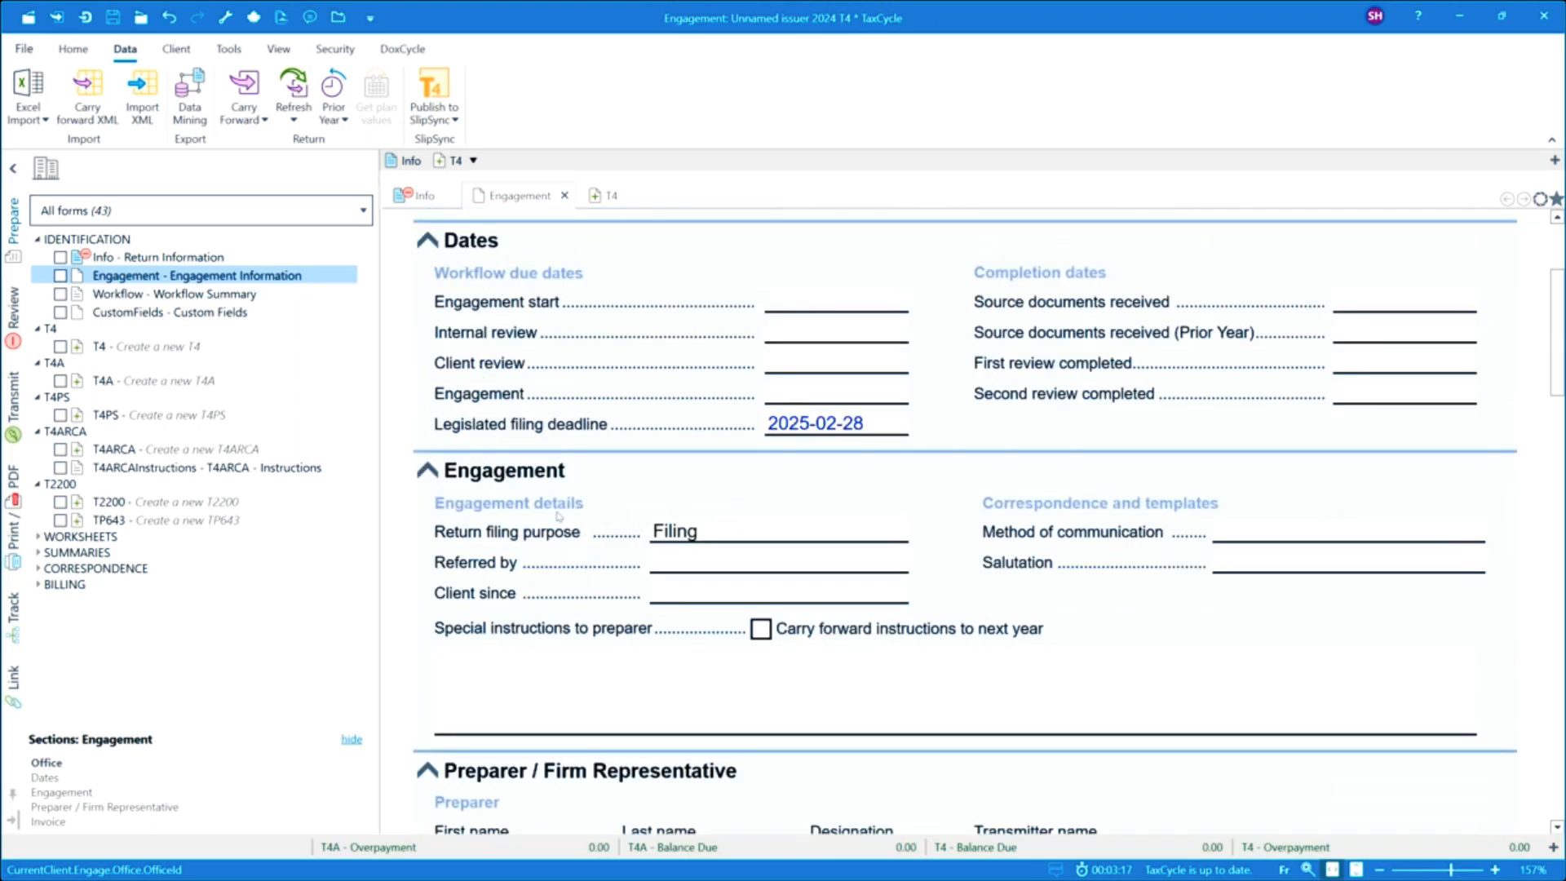
scroll(558, 516, down, 3)
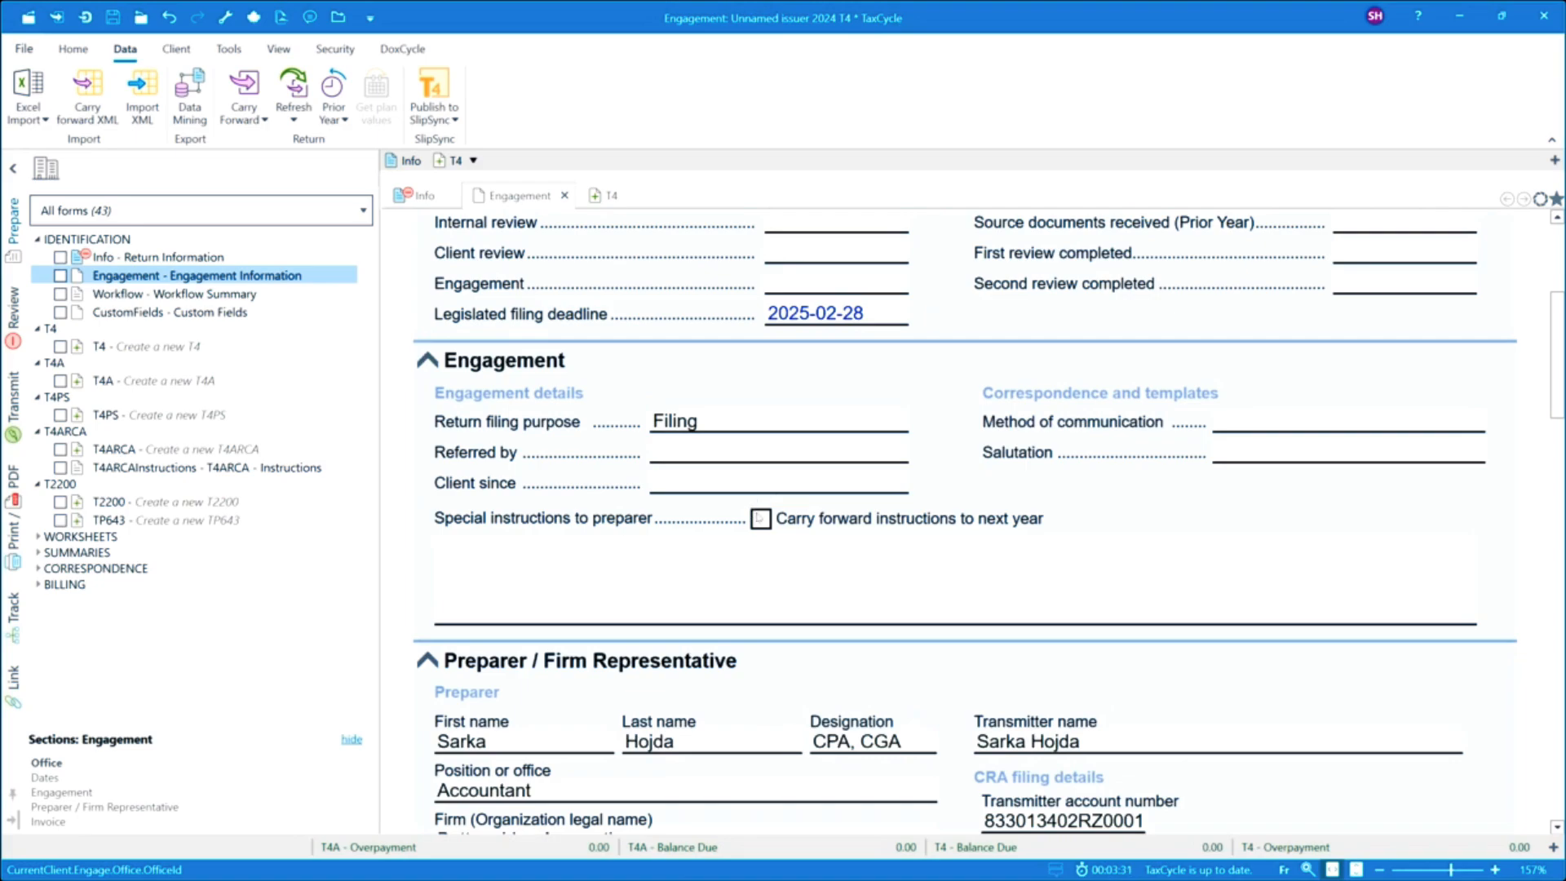
scroll(563, 585, down, 2)
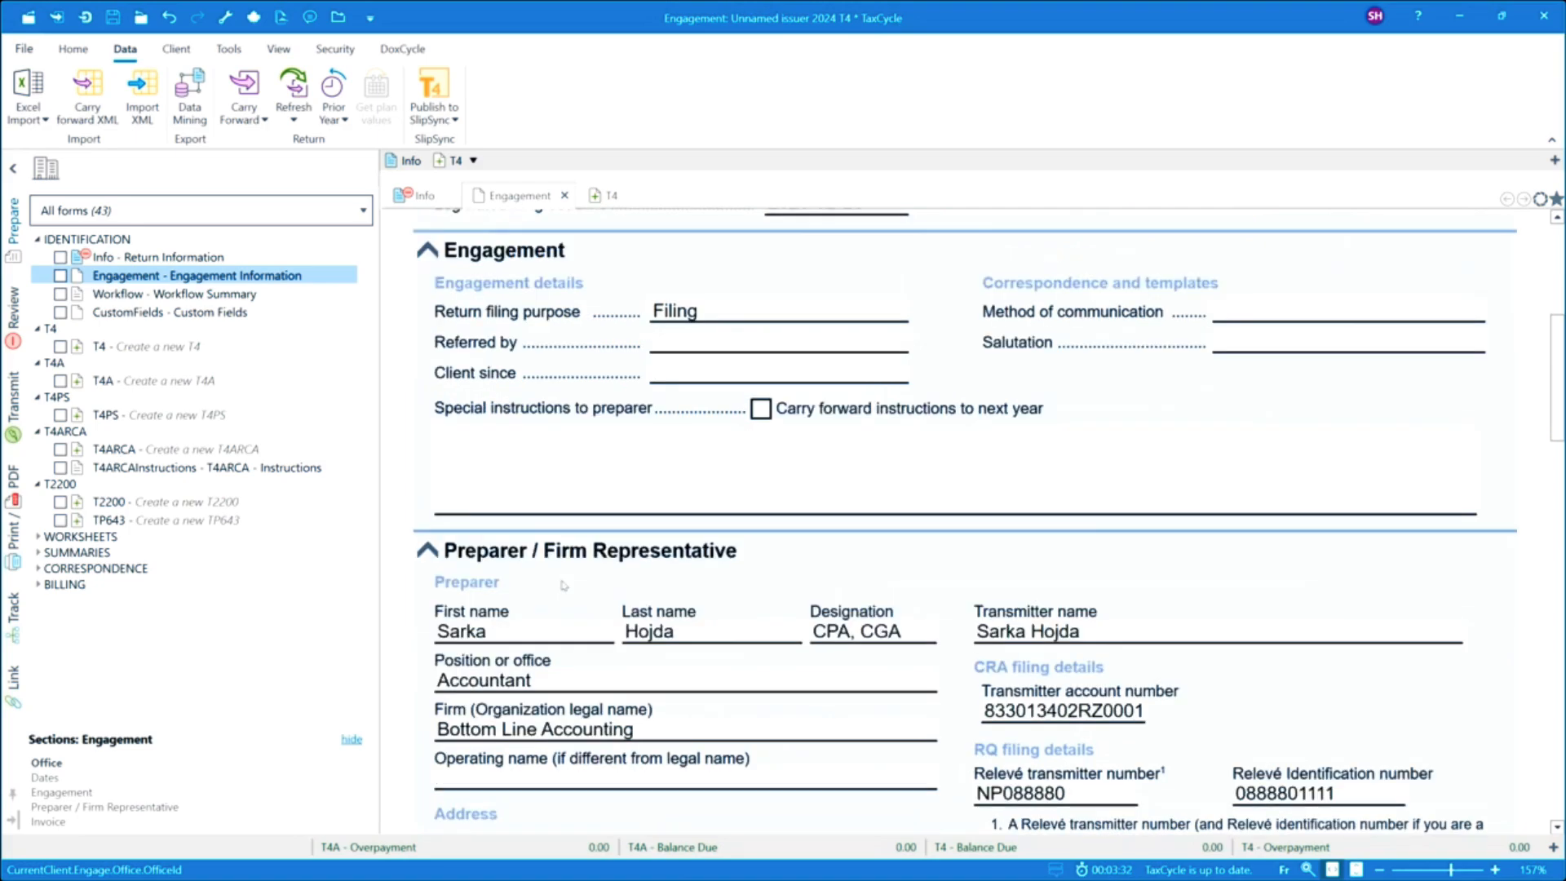
scroll(563, 585, down, 6)
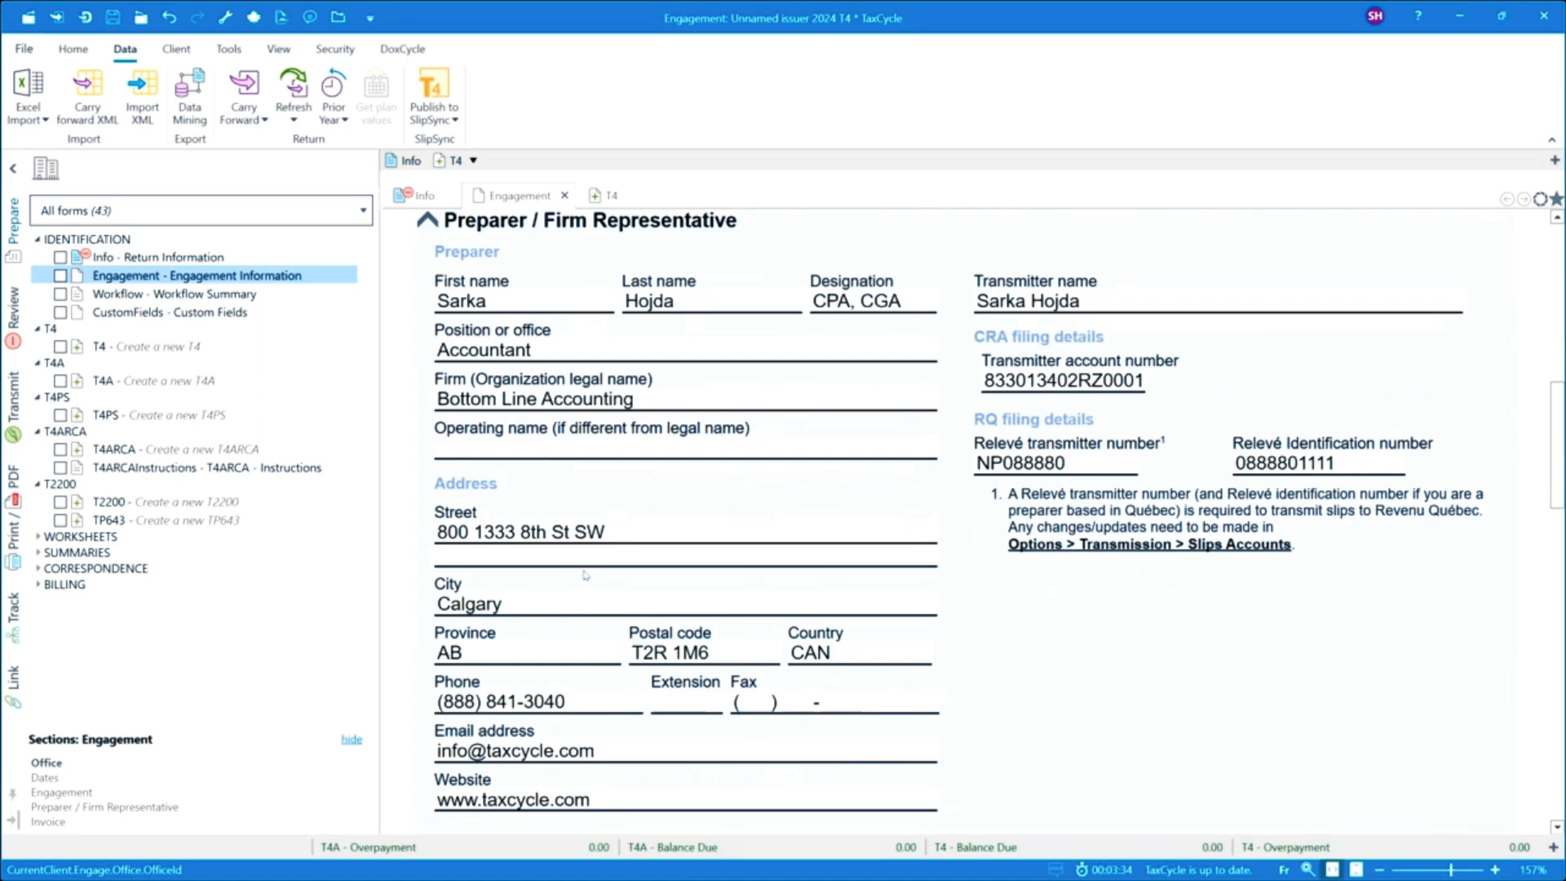
scroll(588, 575, down, 2)
scroll(590, 575, down, 6)
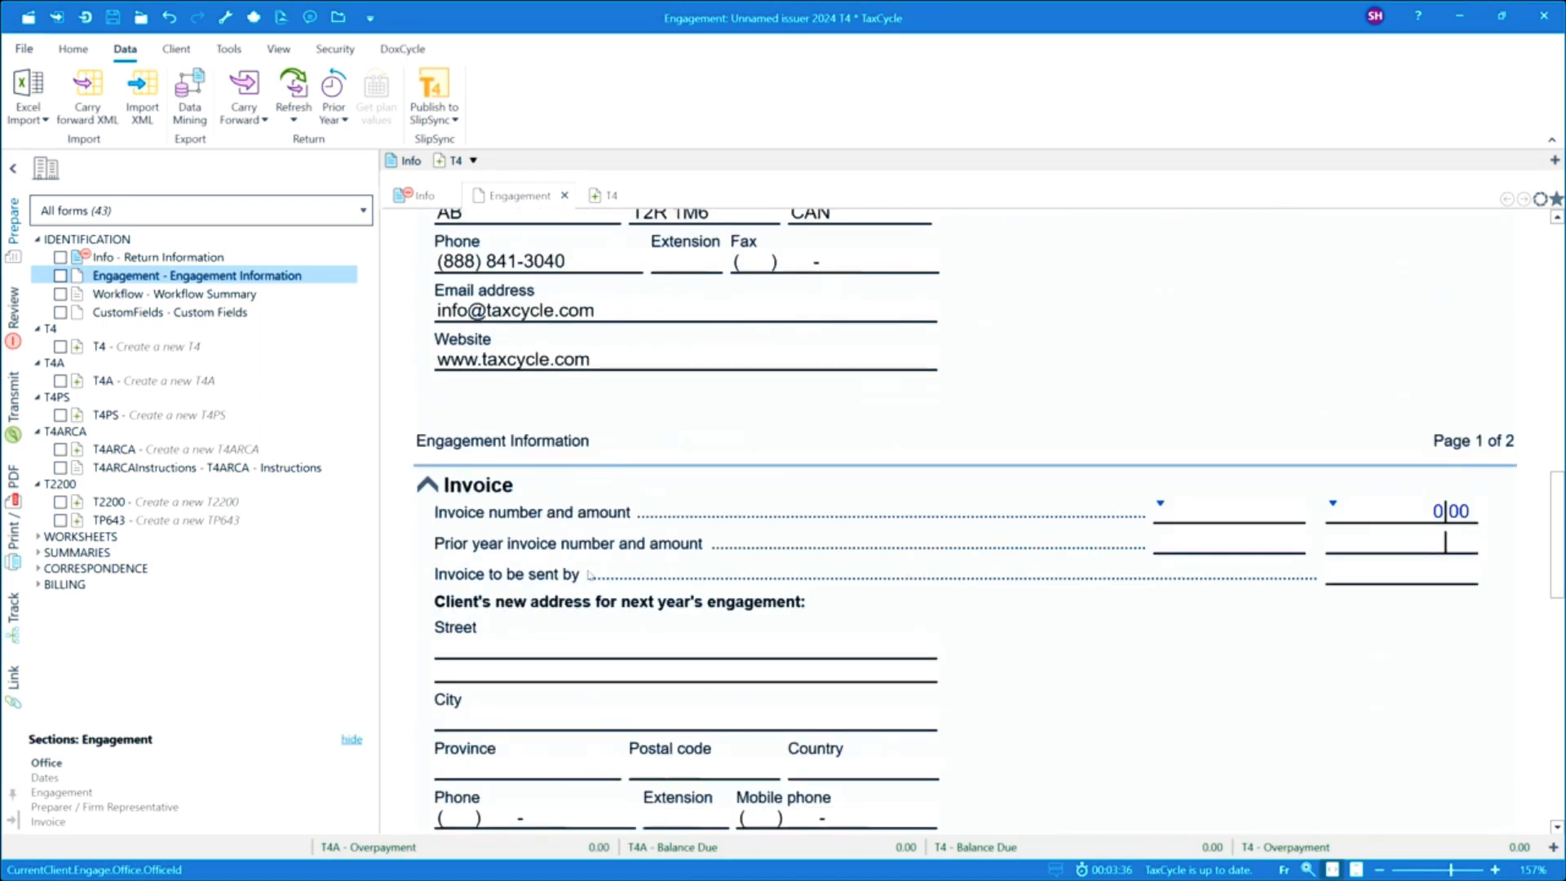
scroll(589, 575, down, 4)
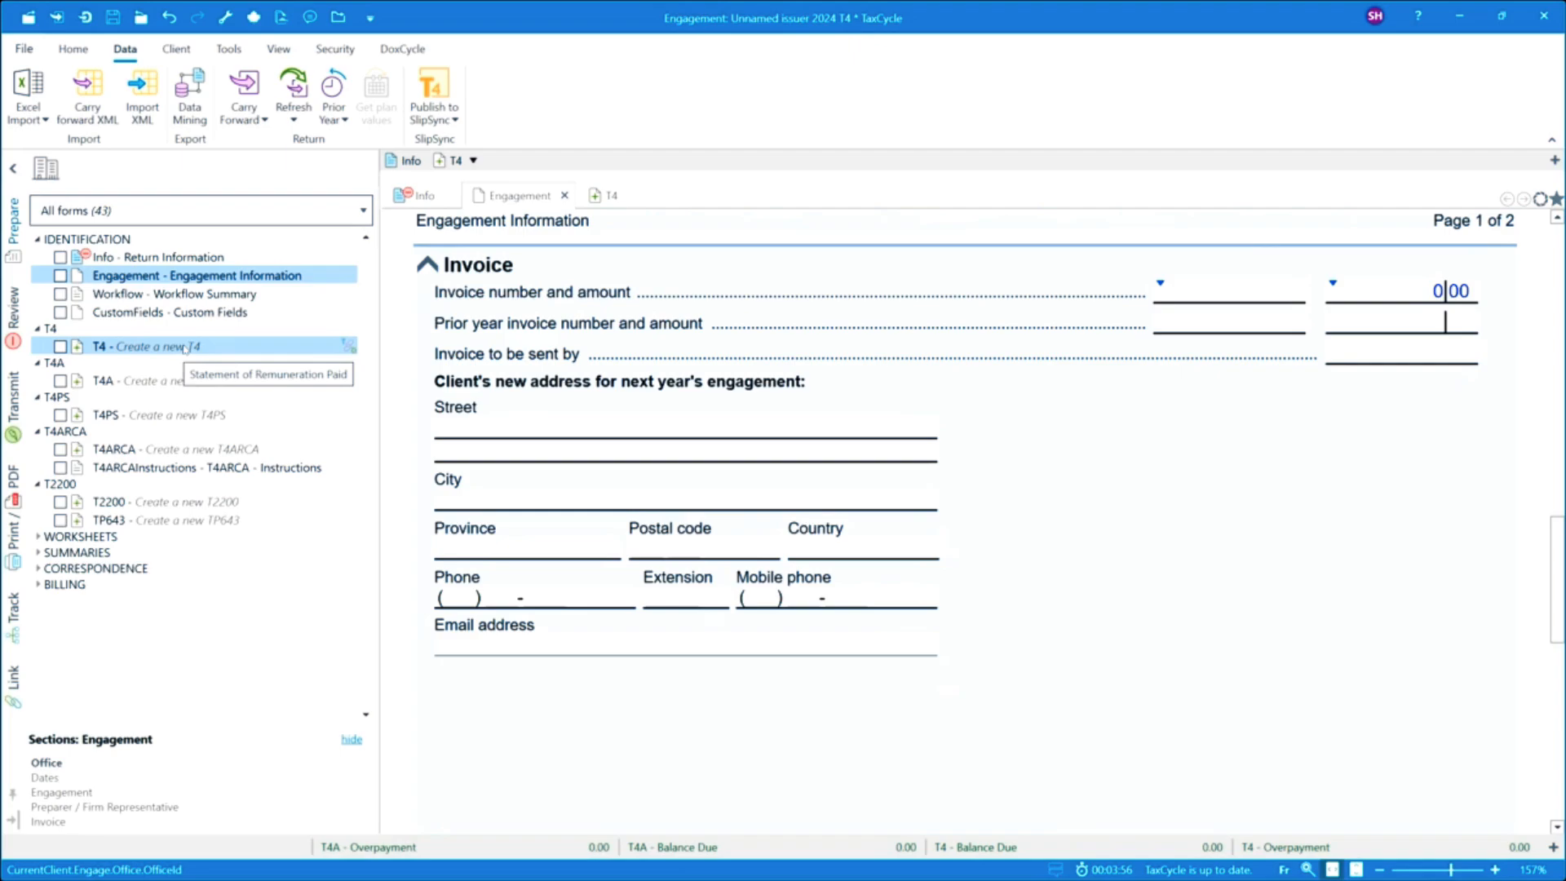
Carry forward the XML file Brendas Blinds 2023 - T4.xml into the new T4 return.
click(185, 348)
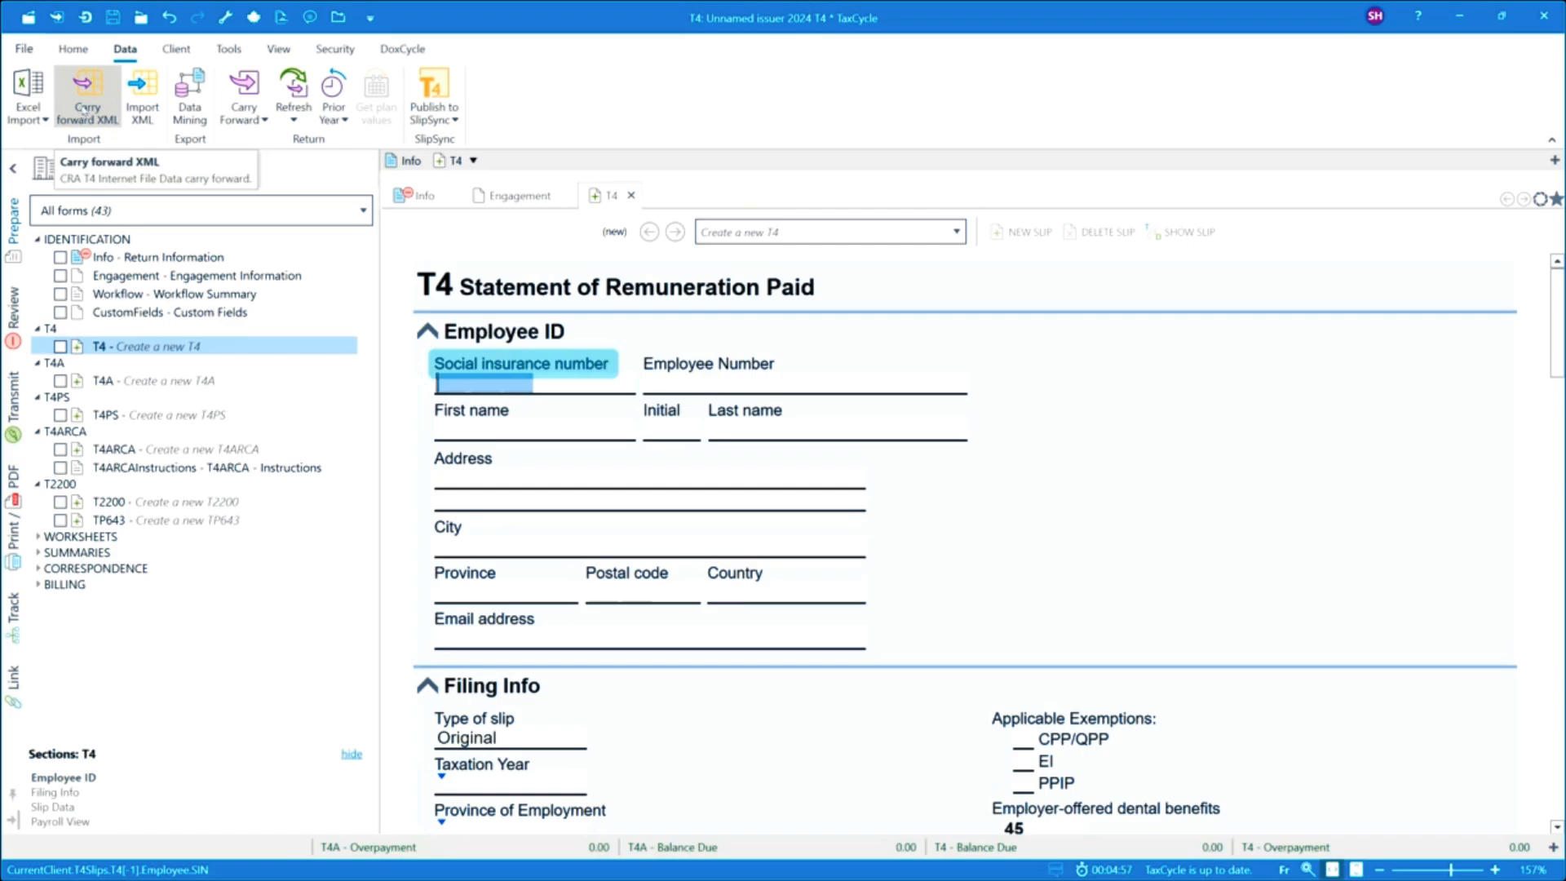
click(90, 98)
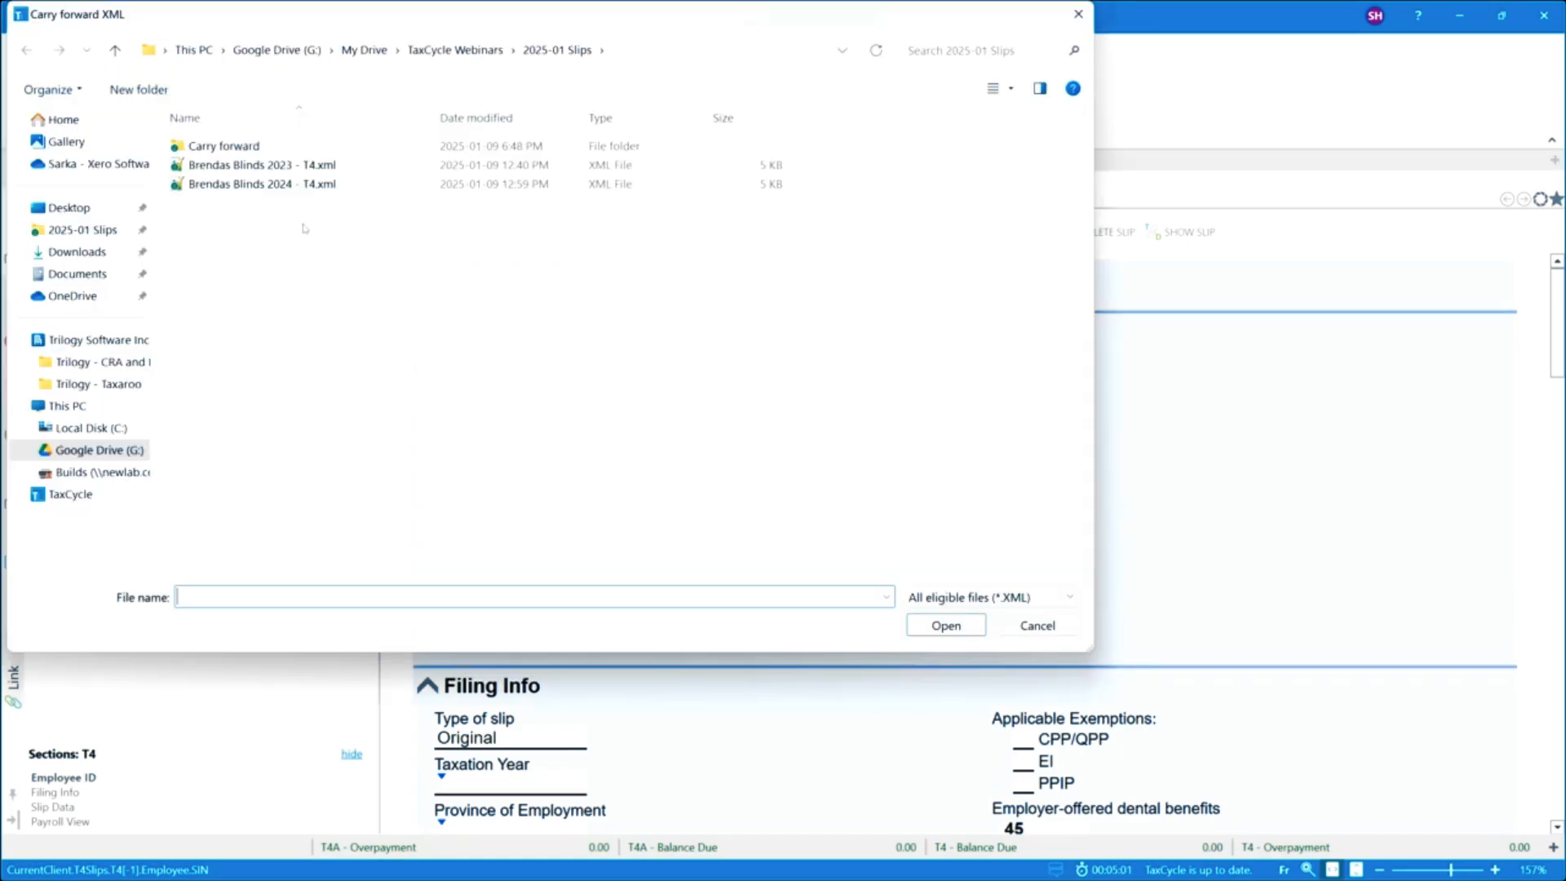
click(211, 167)
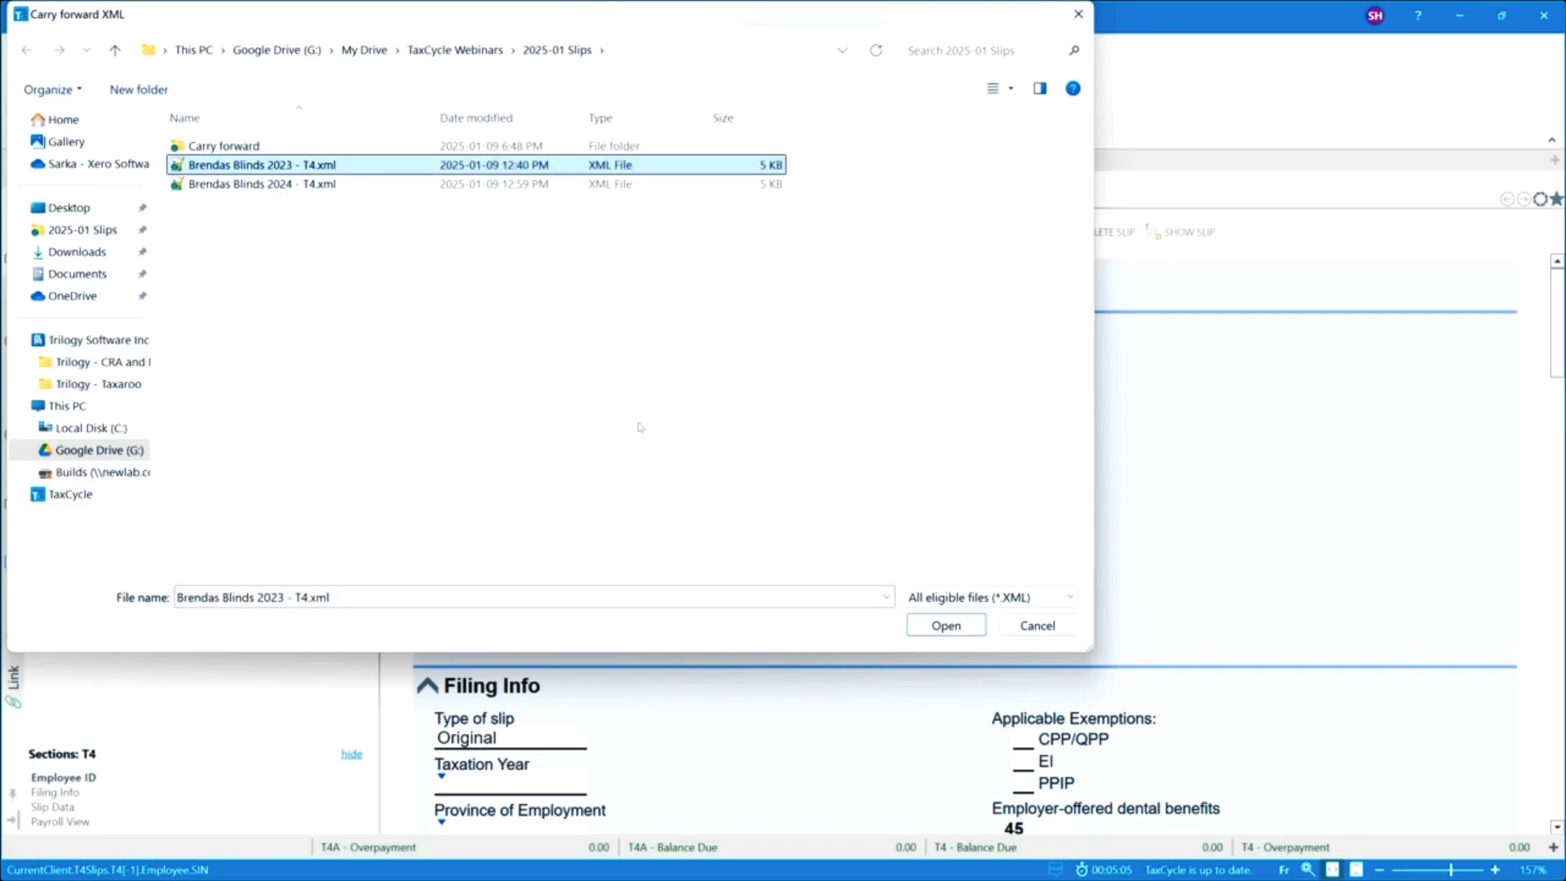
click(938, 627)
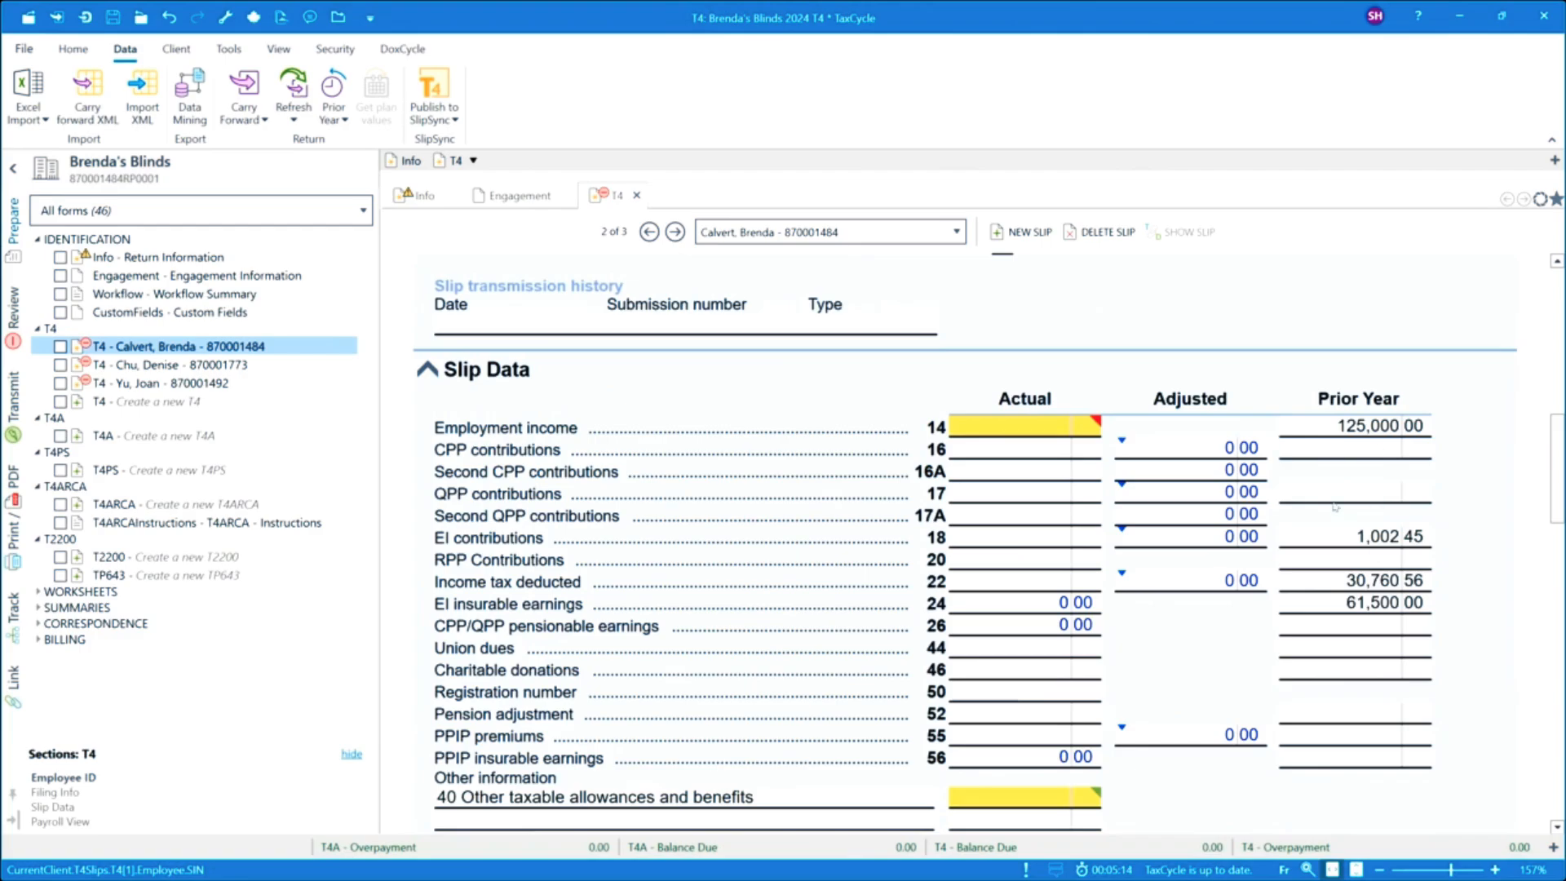
Open the Return Information form to view the carried-forward issuer details.
click(171, 258)
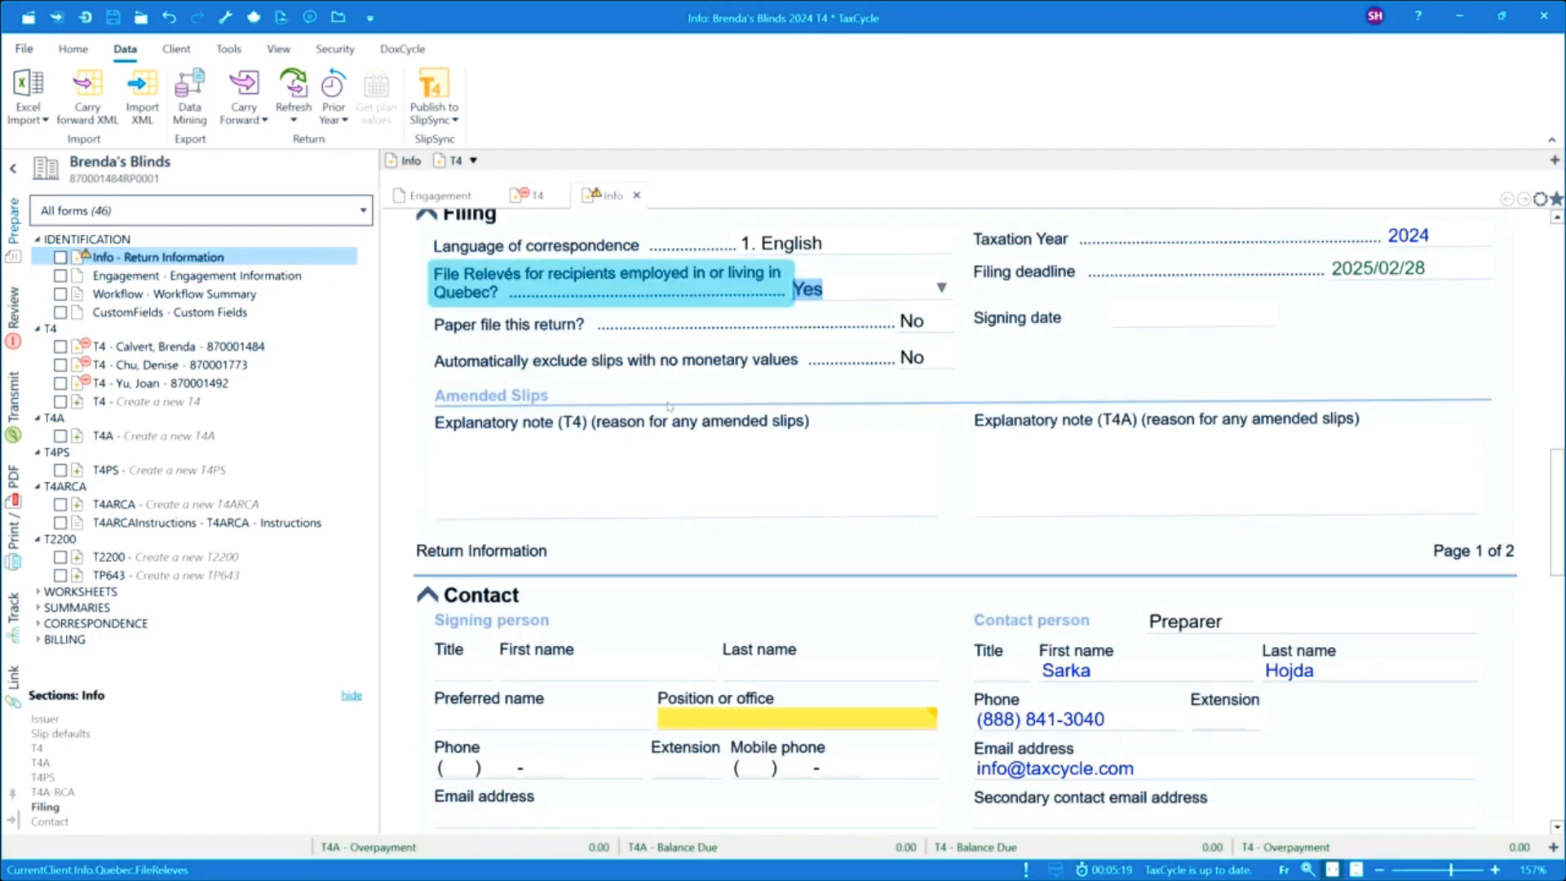
scroll(684, 346, up, 15)
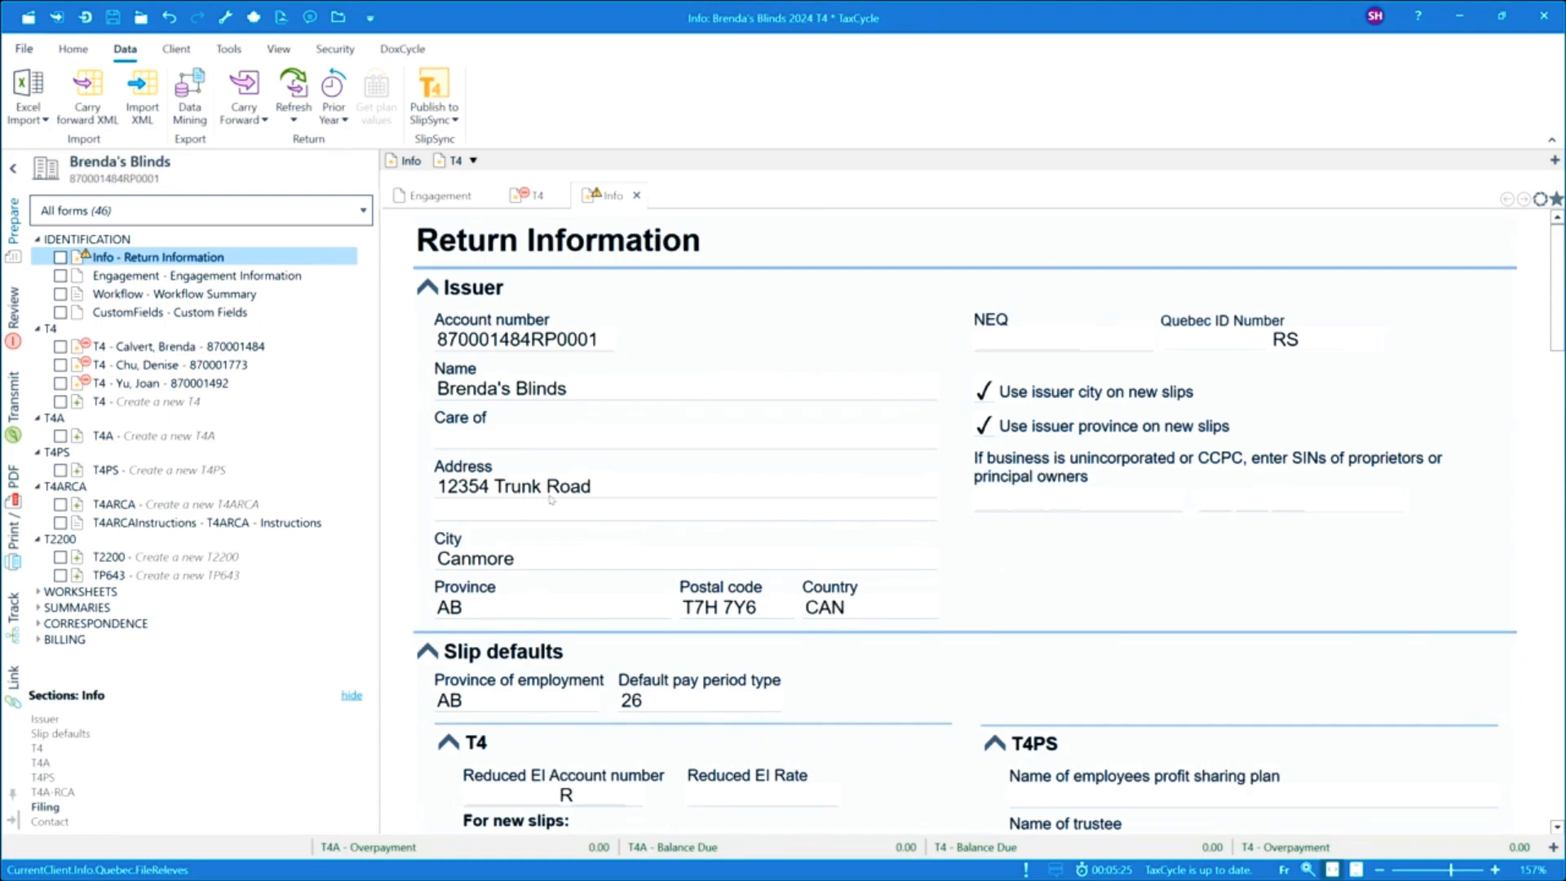
Undo the carry forward and import the XML file Brendas Blinds 2024 - T4.xml into the T4 slips.
click(170, 18)
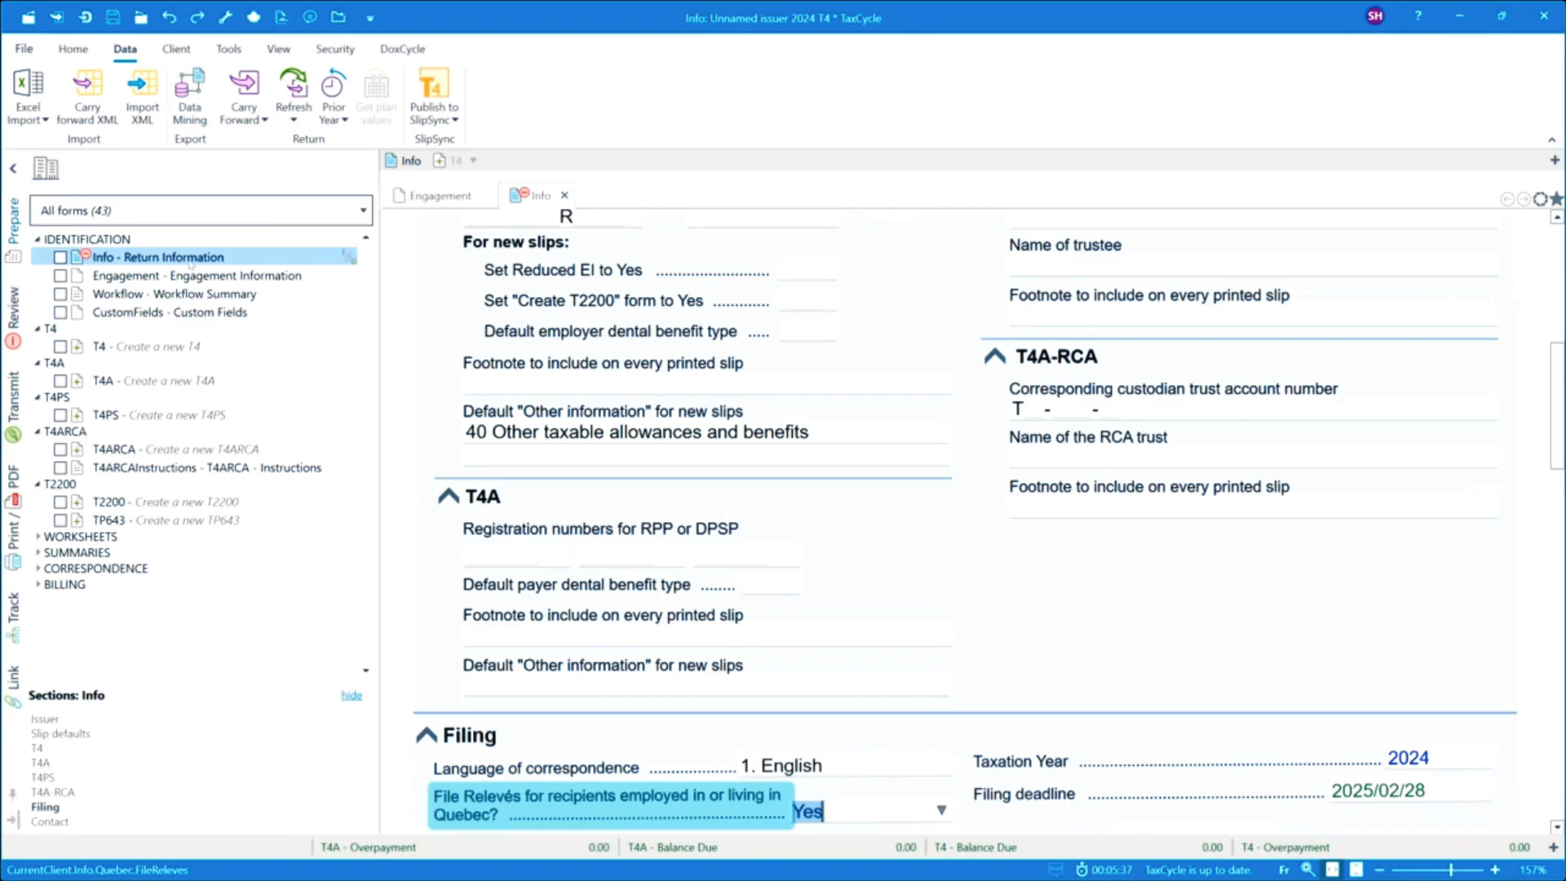
scroll(604, 373, up, 3)
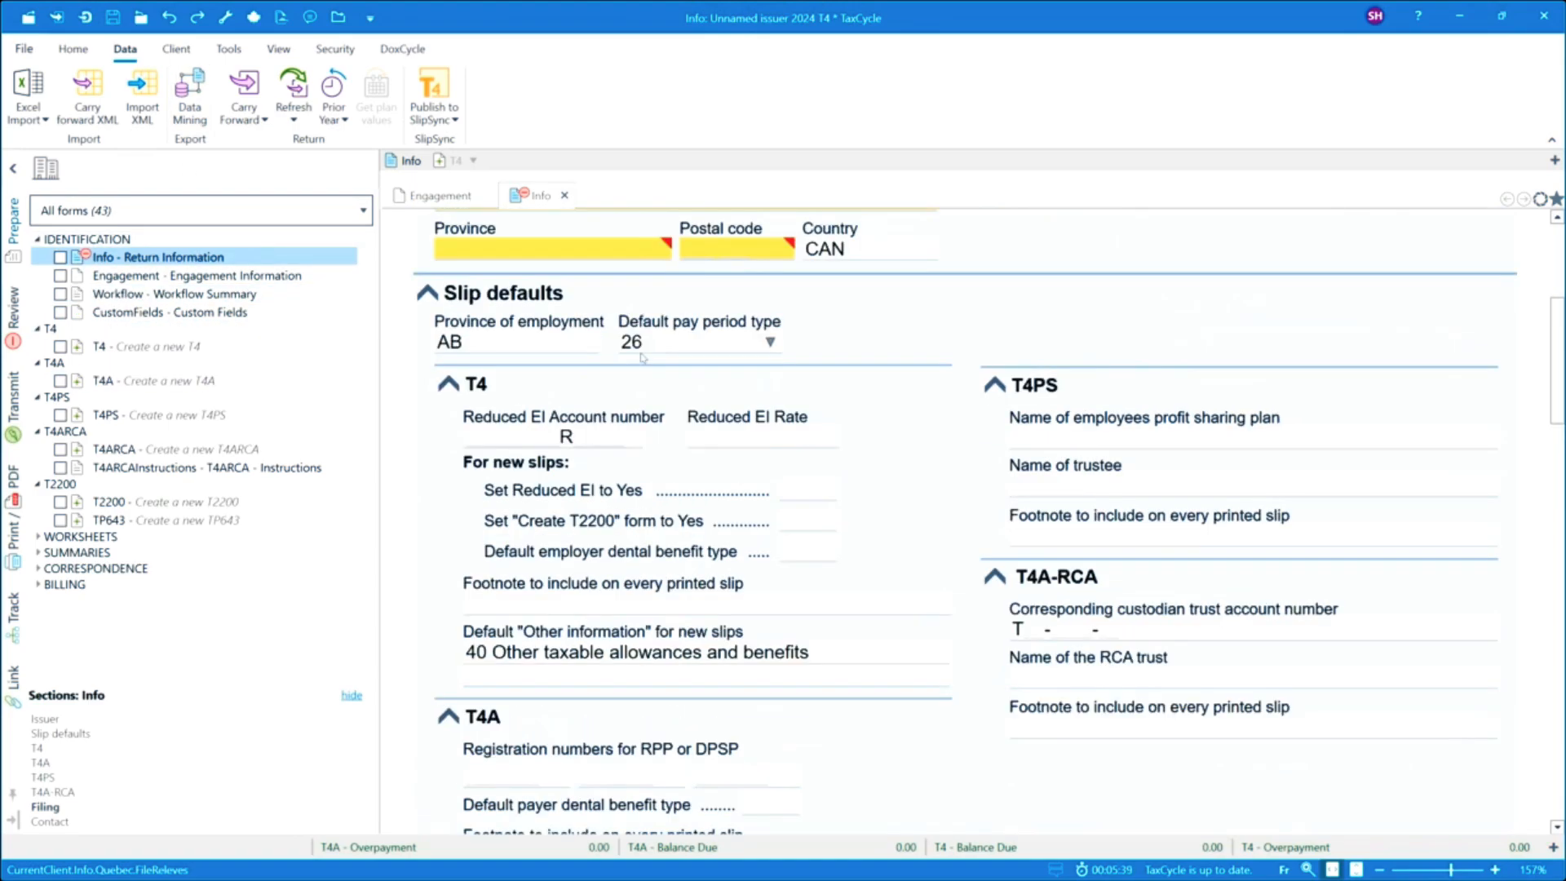
click(123, 346)
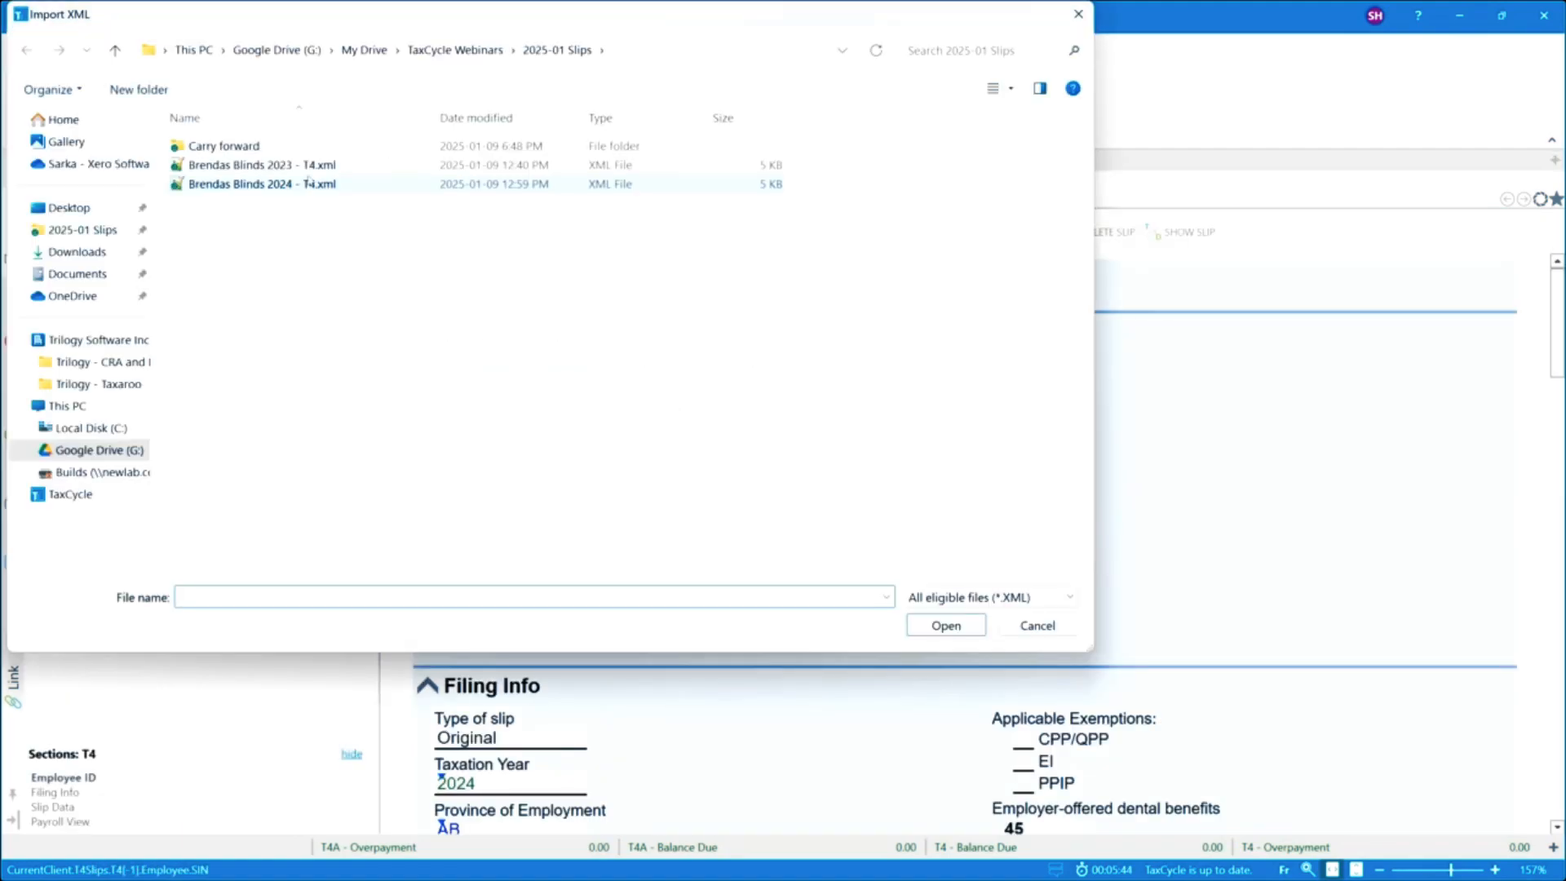
click(278, 186)
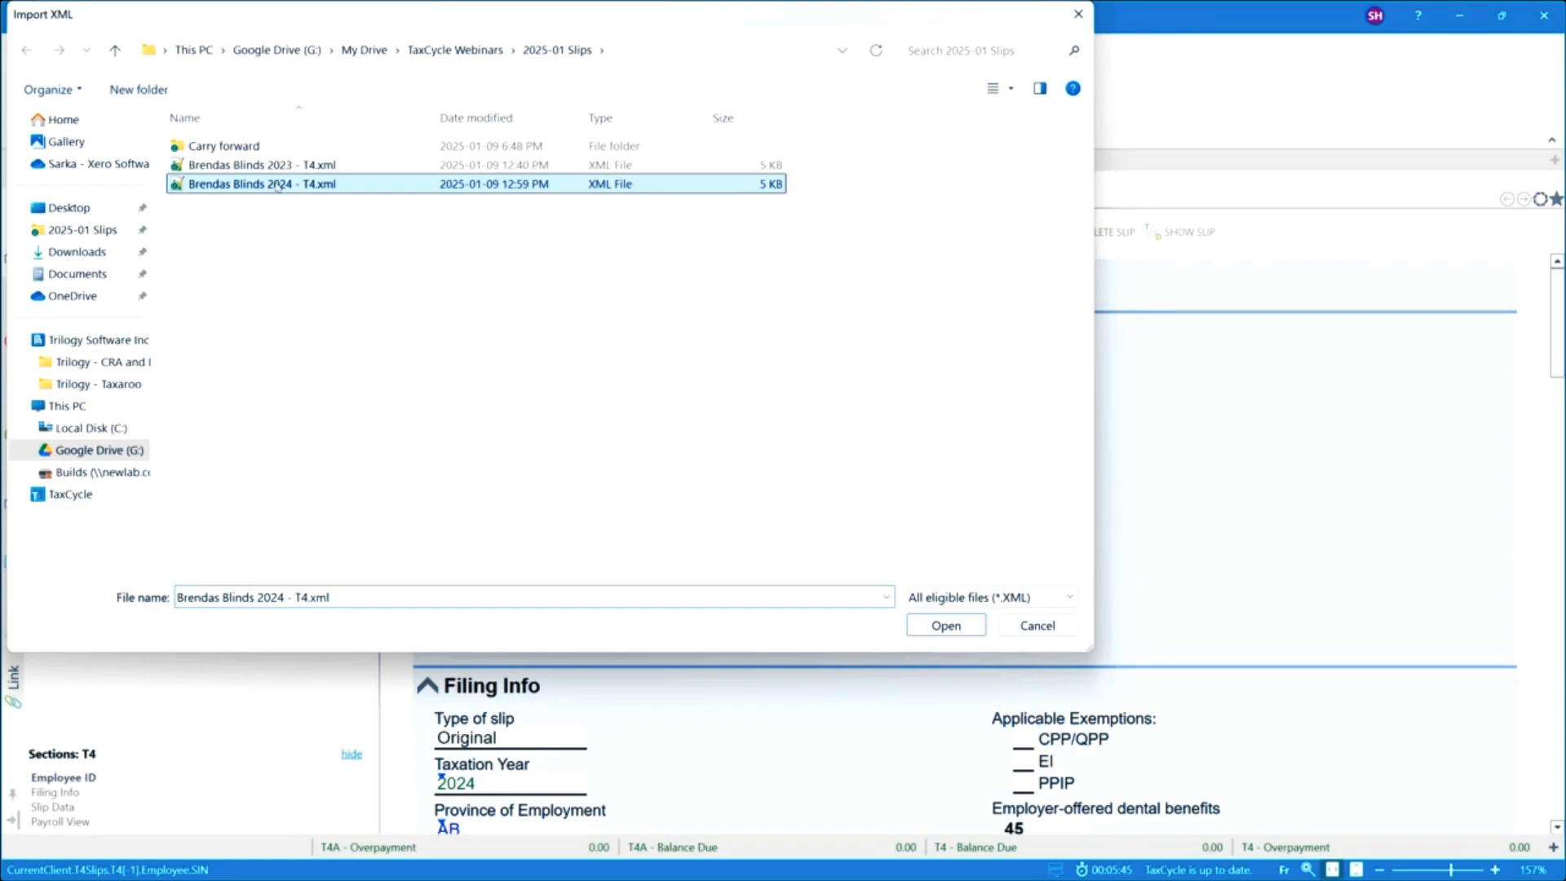
double_click(278, 185)
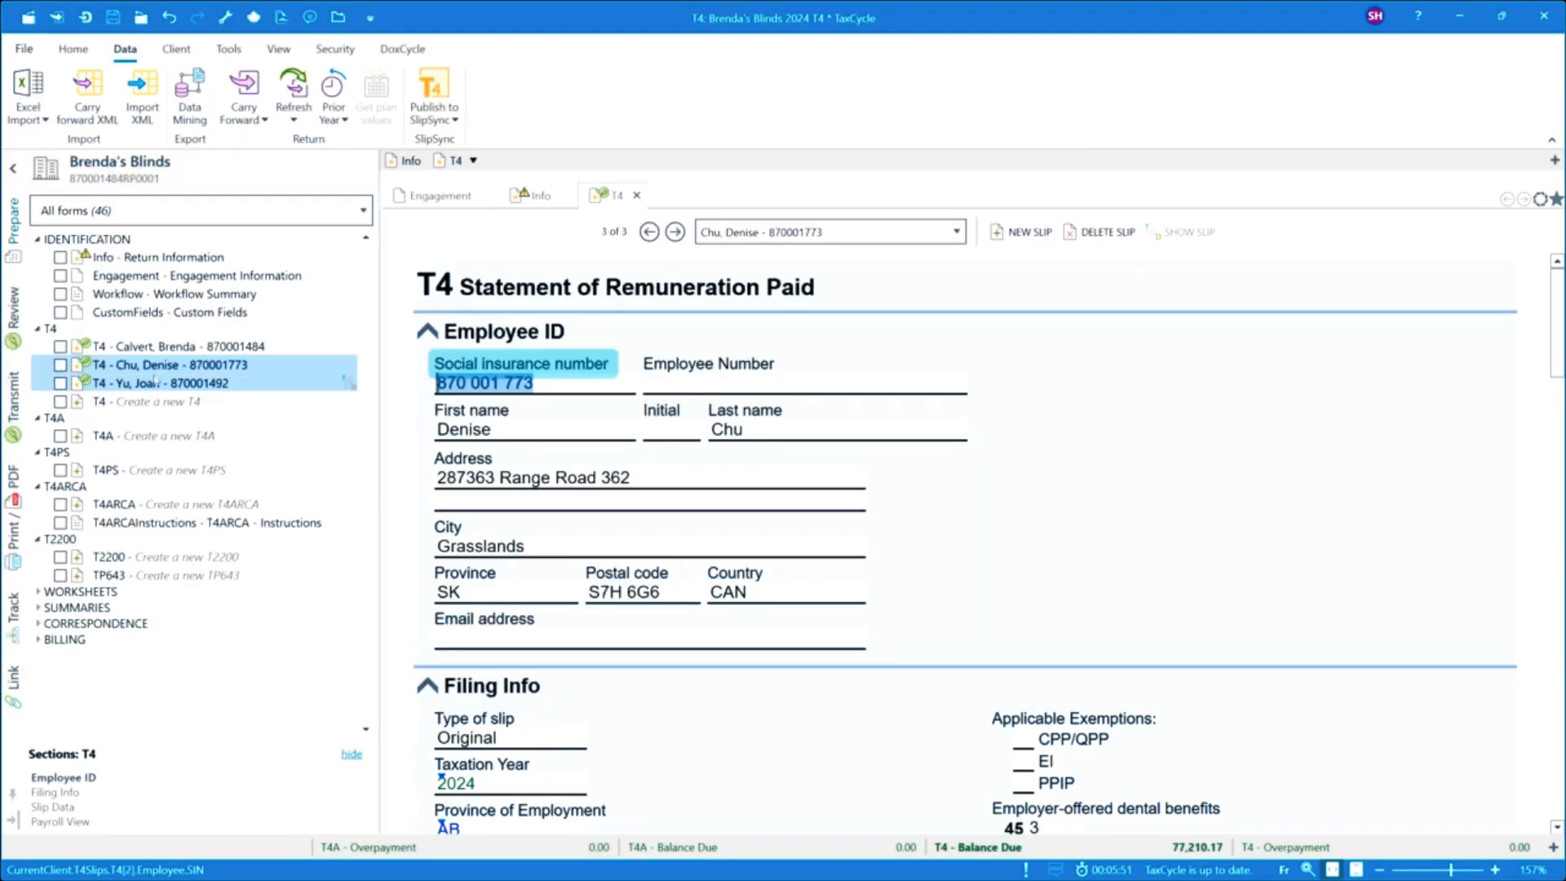
Open the first employee's T4 slip in the form list.
mouse_move(161, 381)
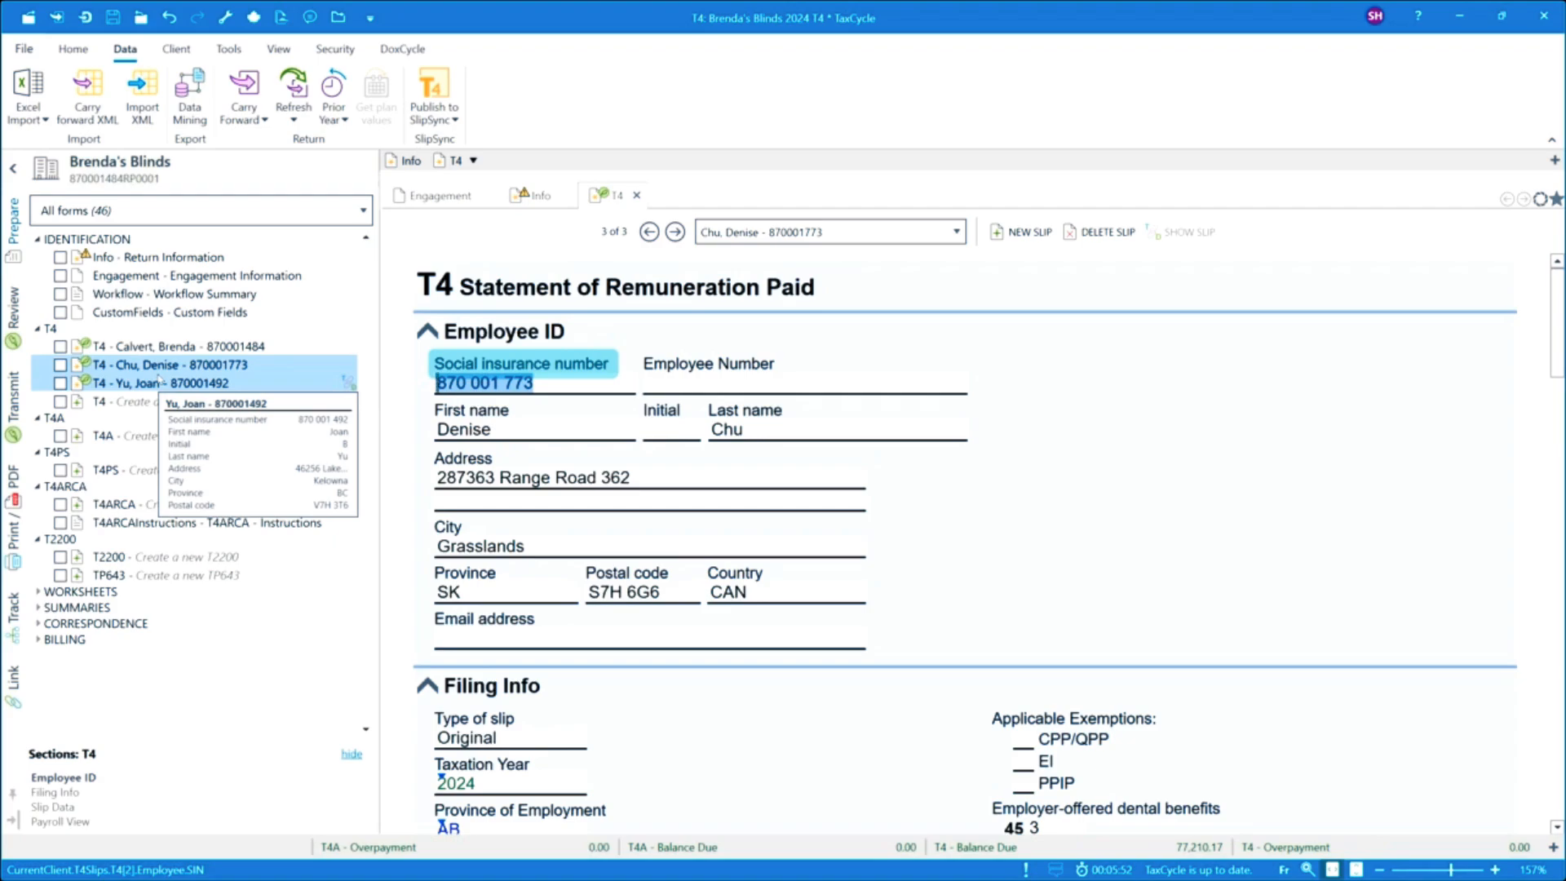
mouse_move(111, 358)
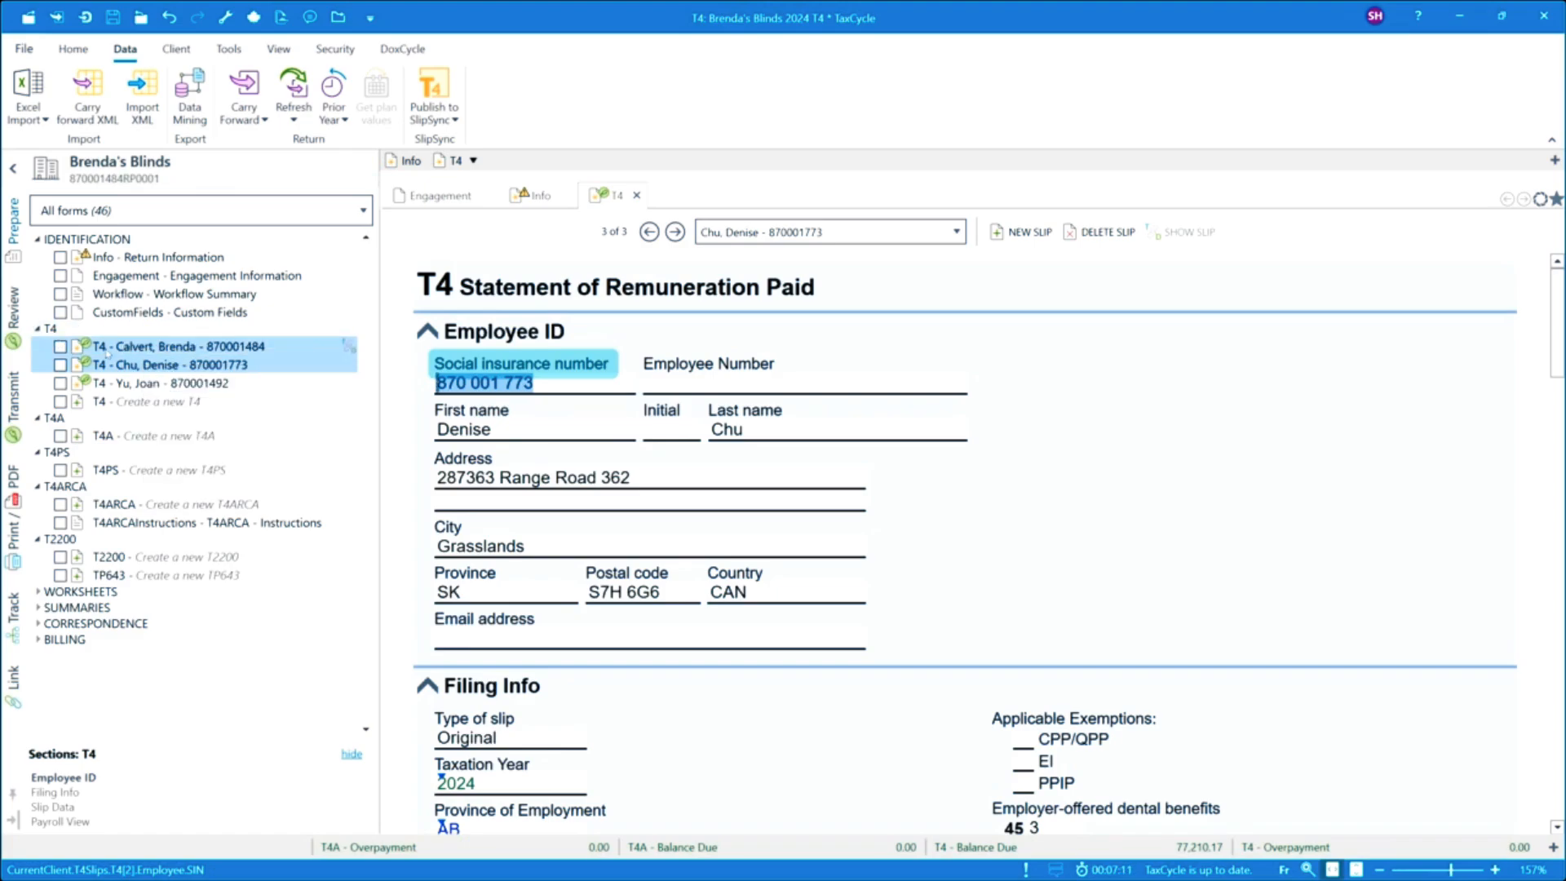
click(107, 350)
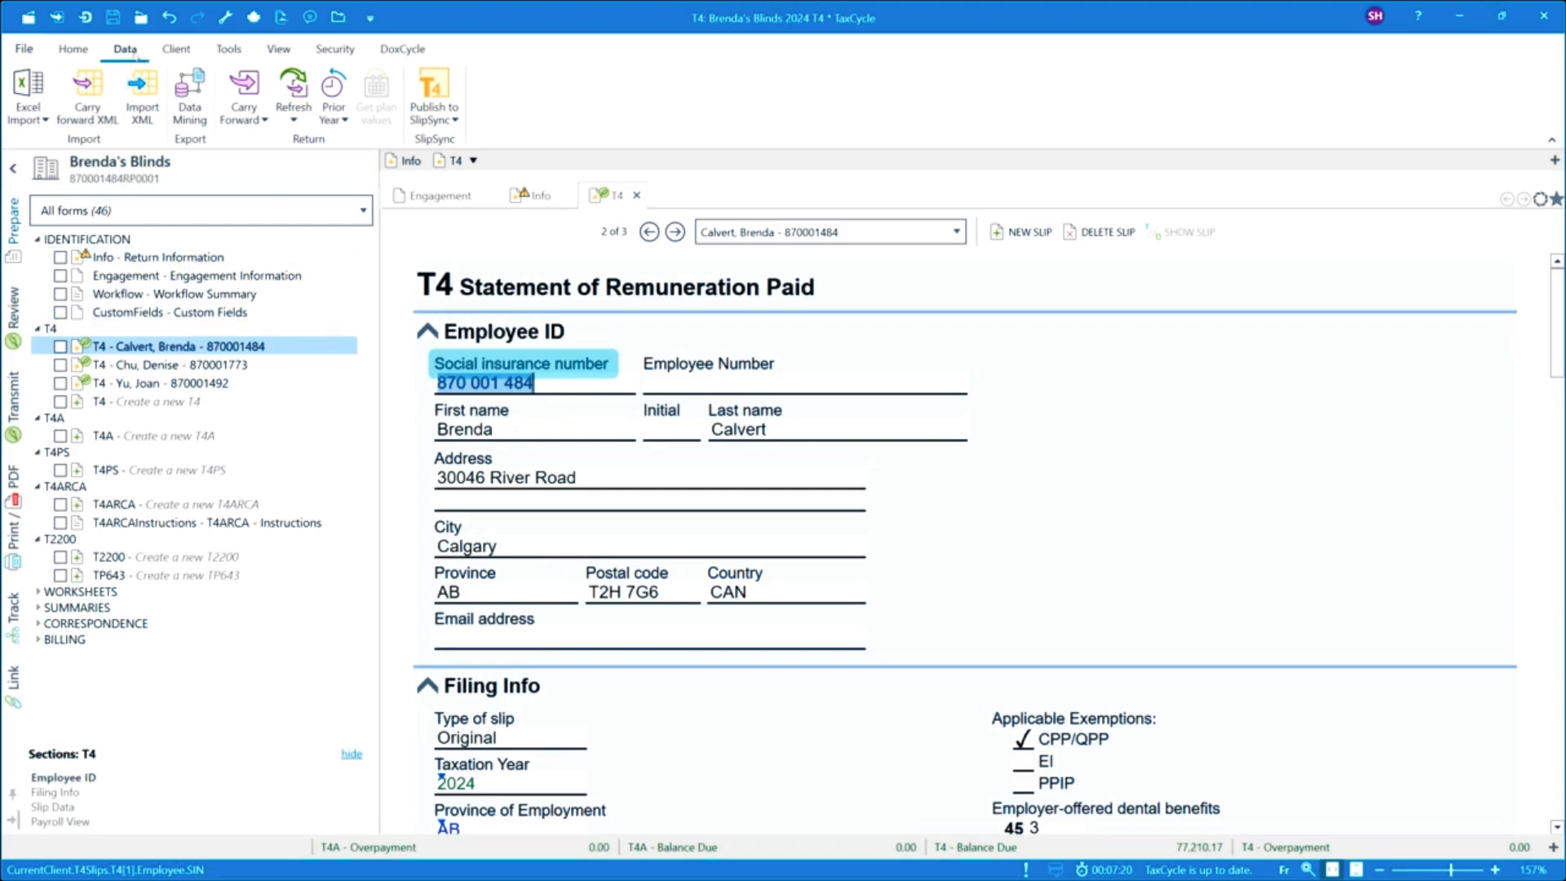
Create an Excel template, sorting the field list by box, field code and description and searching for box 40.
click(32, 119)
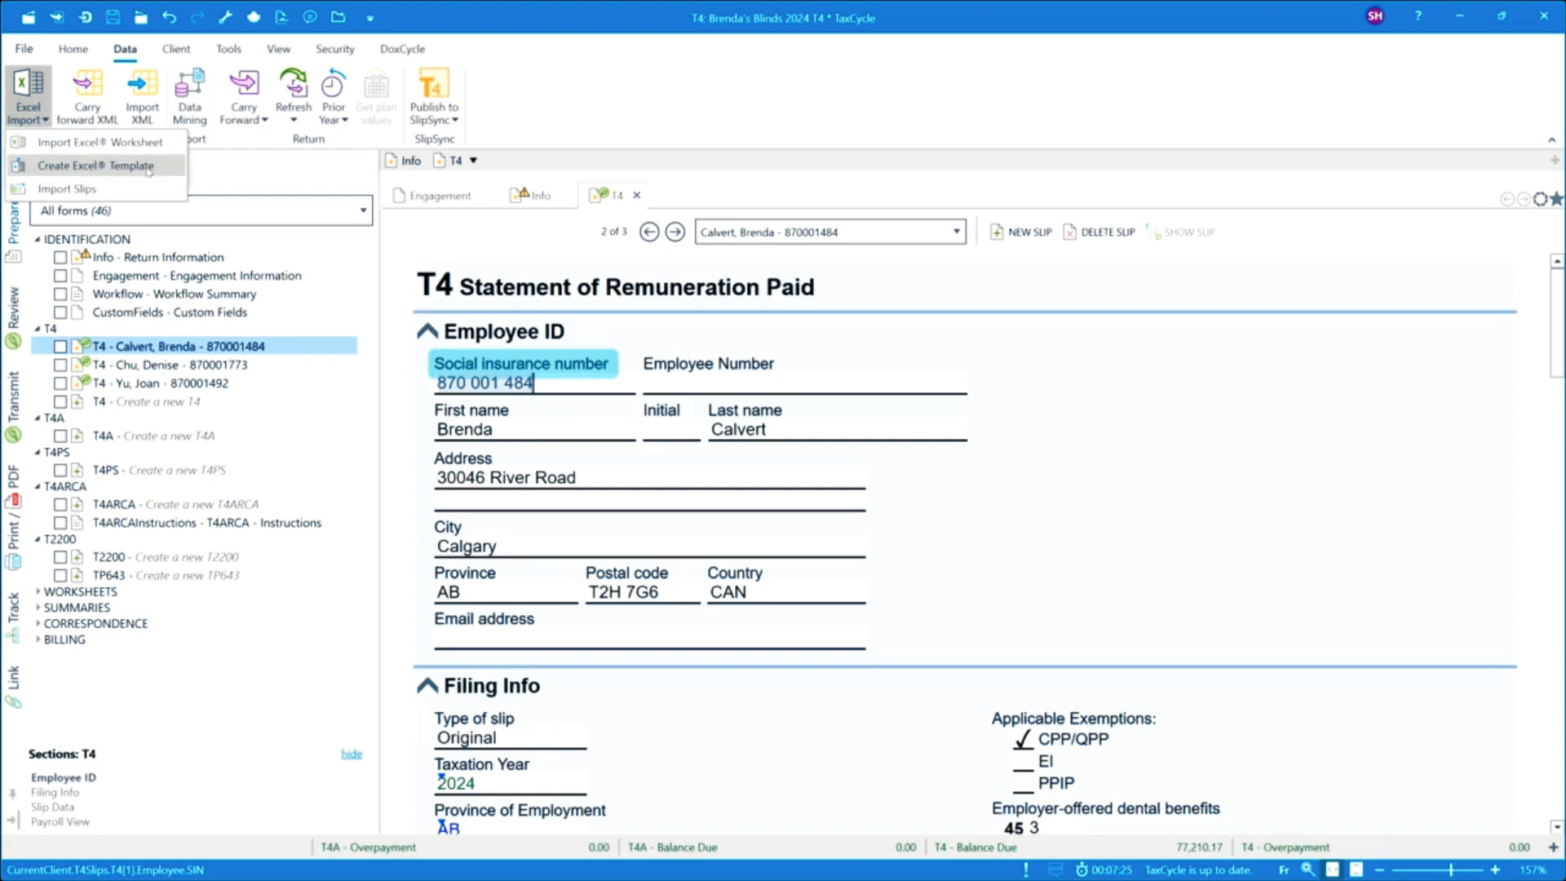
click(46, 166)
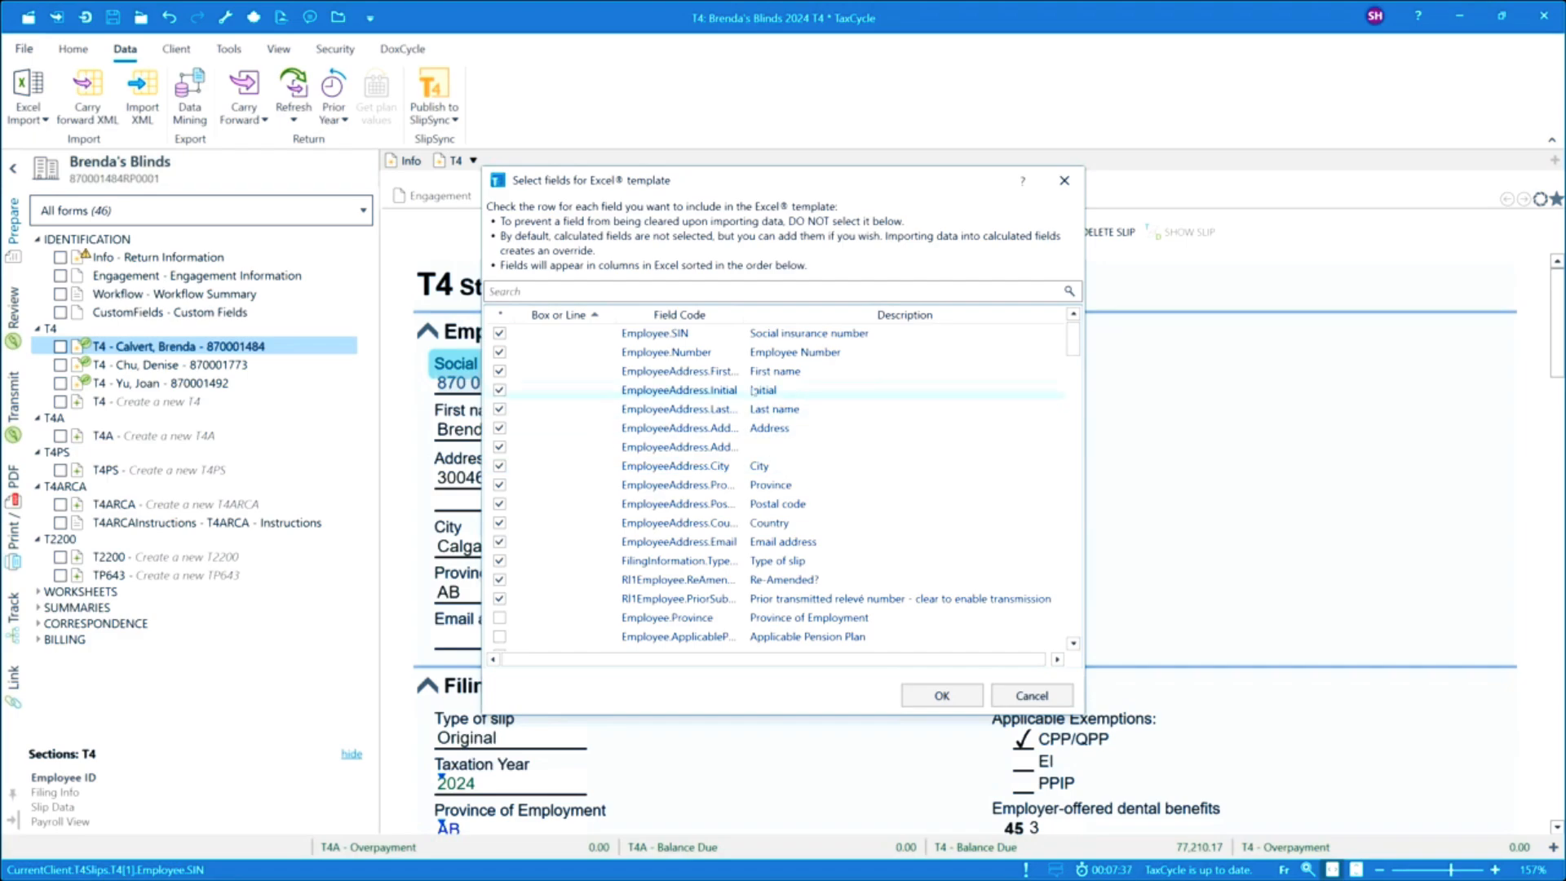
scroll(752, 390, down, 1)
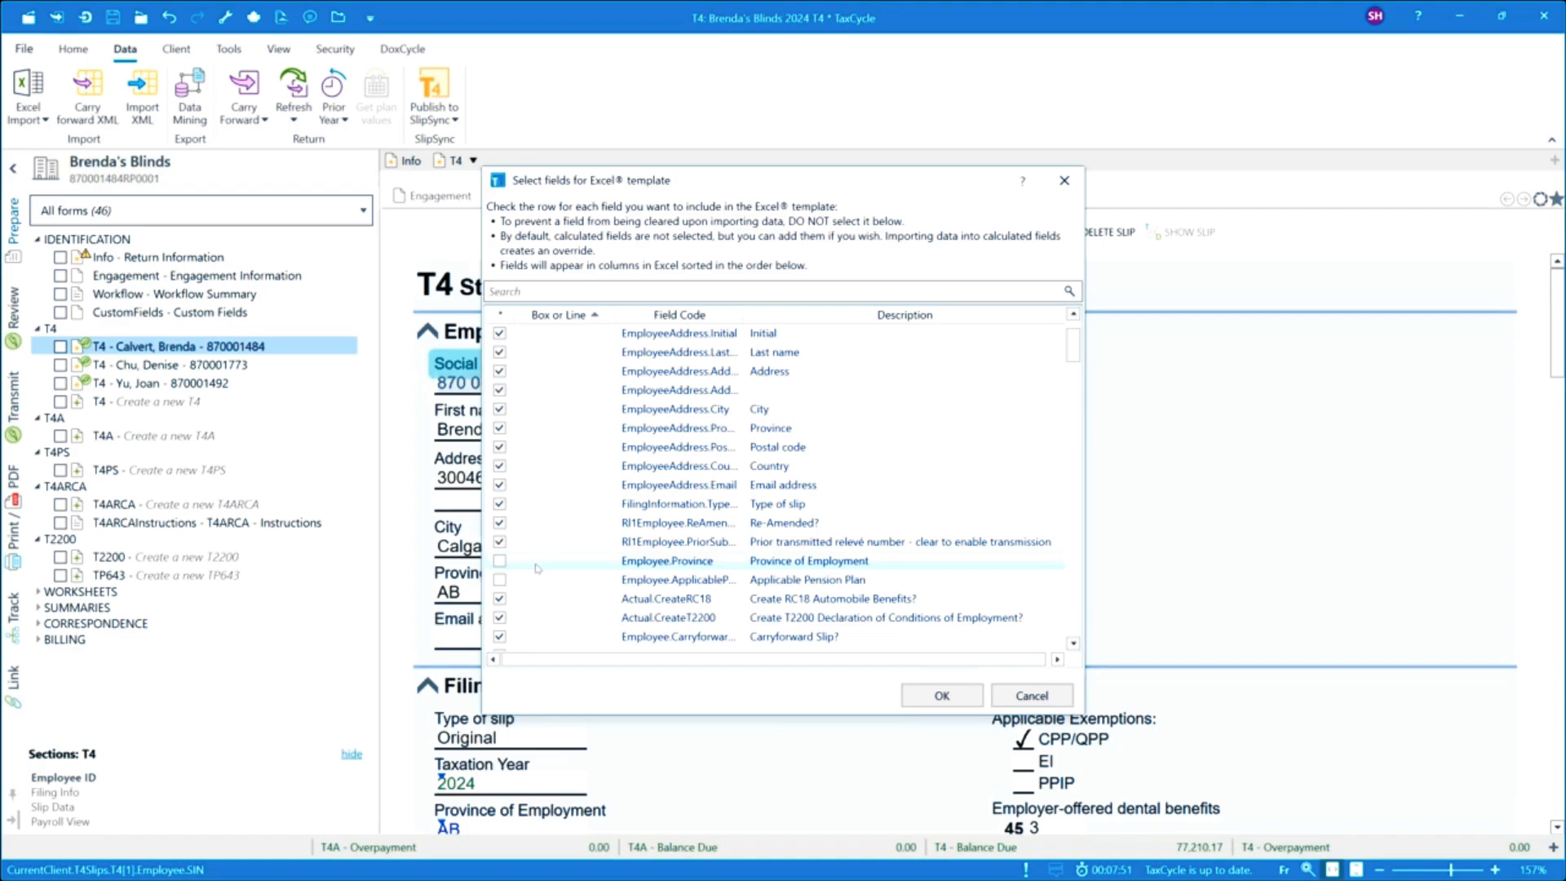
click(595, 315)
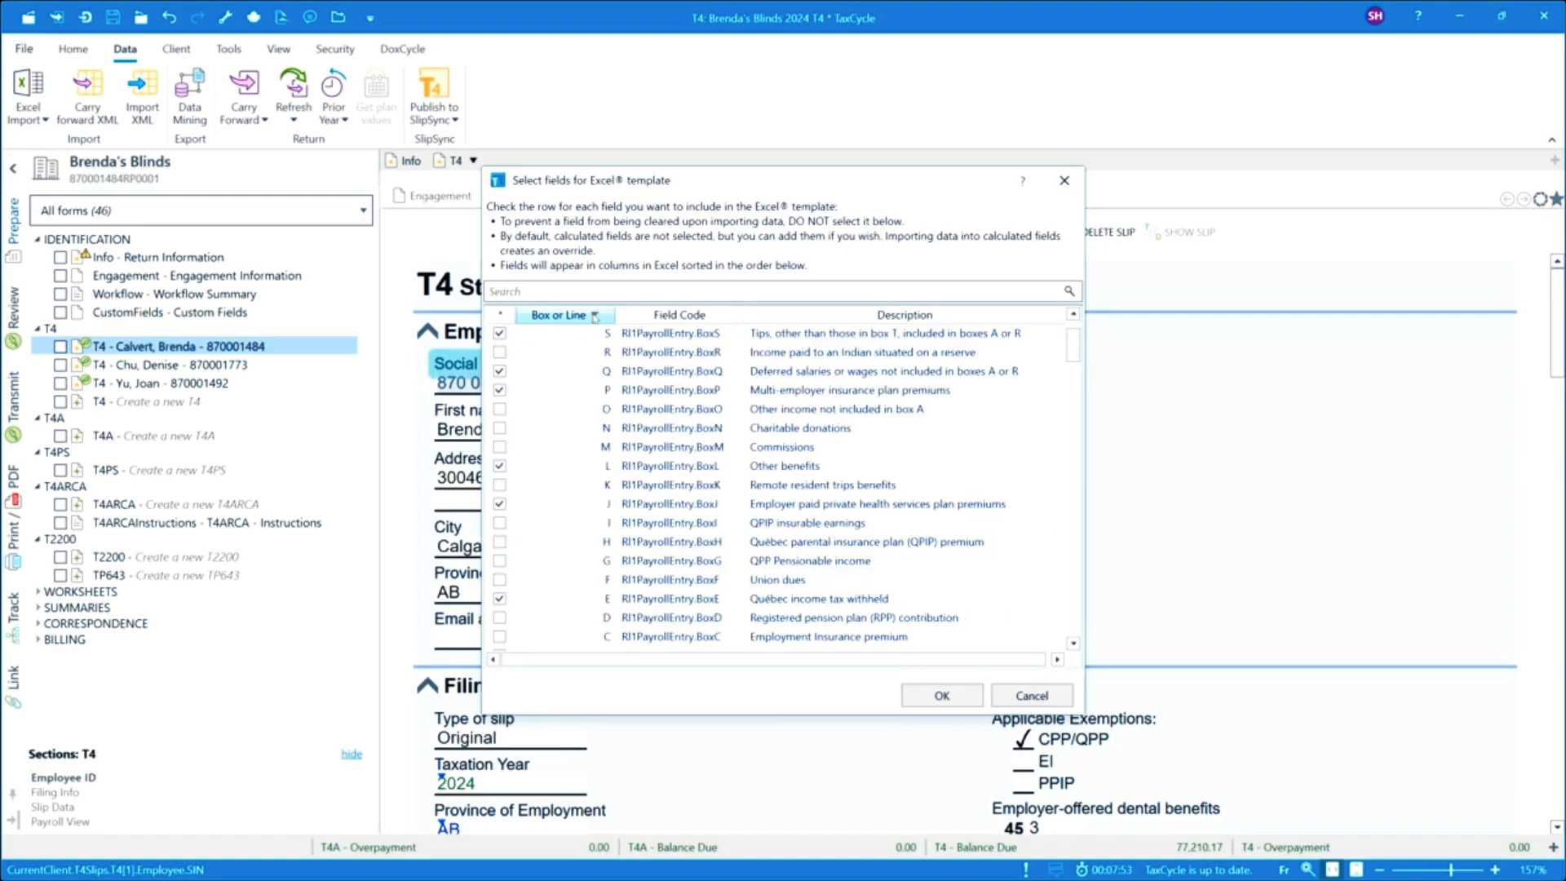
click(675, 315)
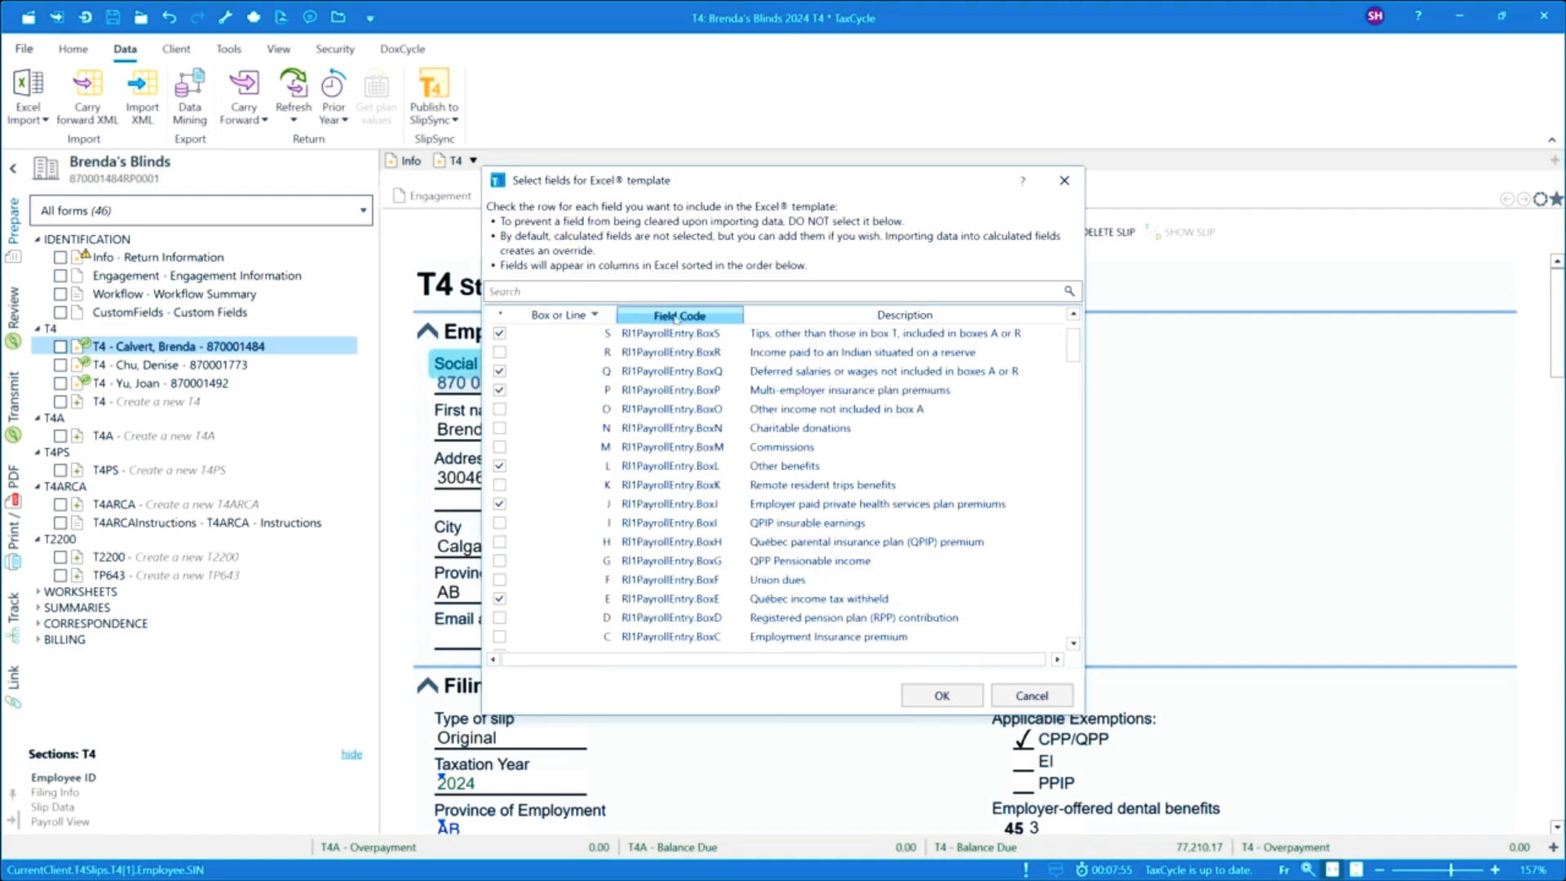
click(786, 317)
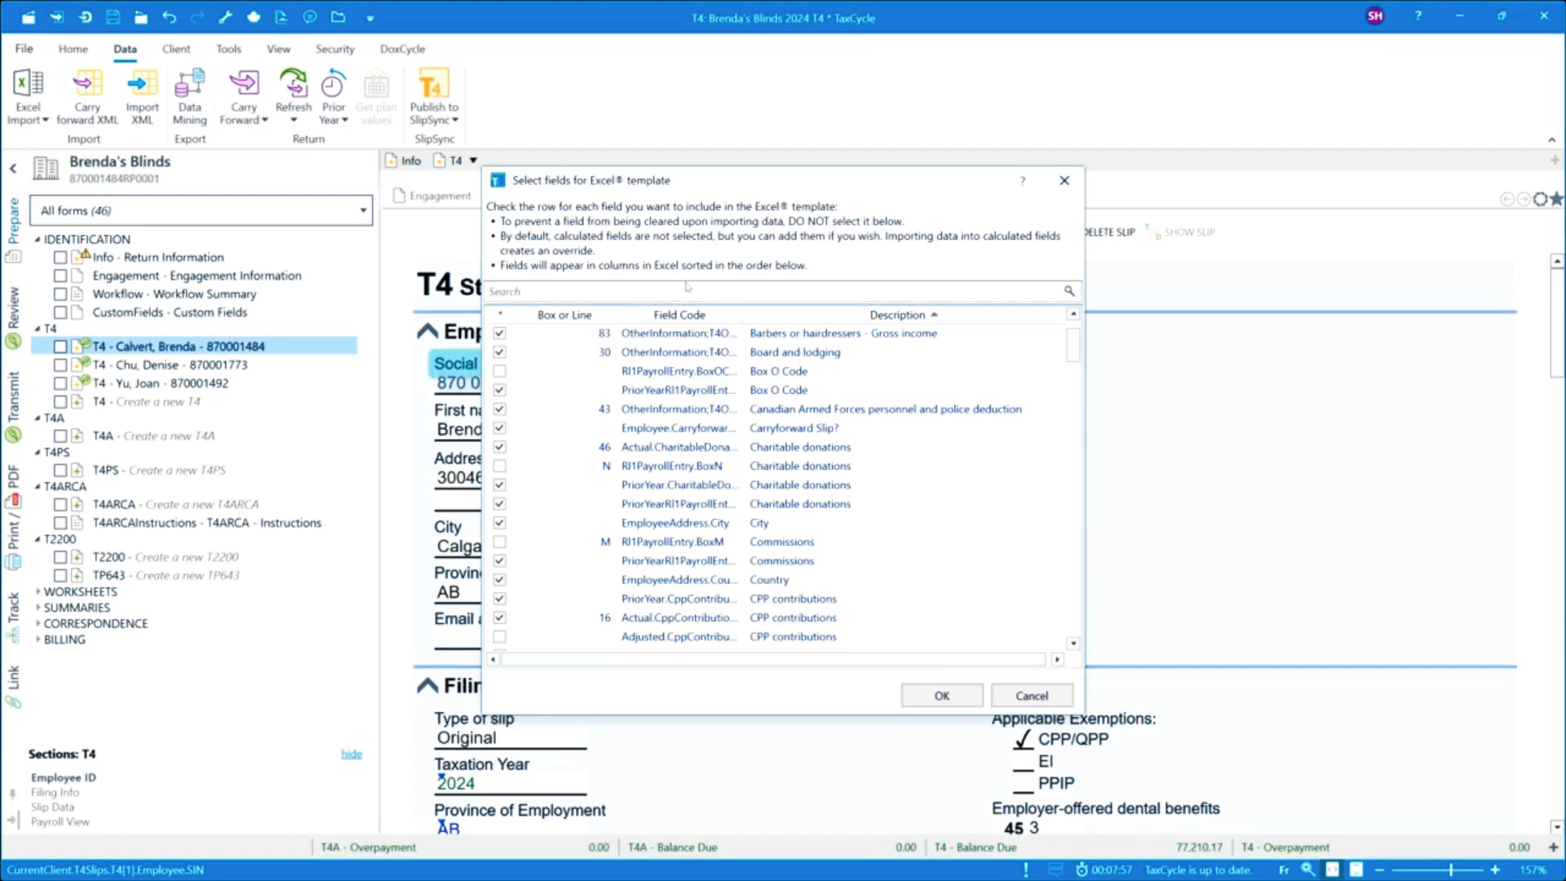
click(579, 290)
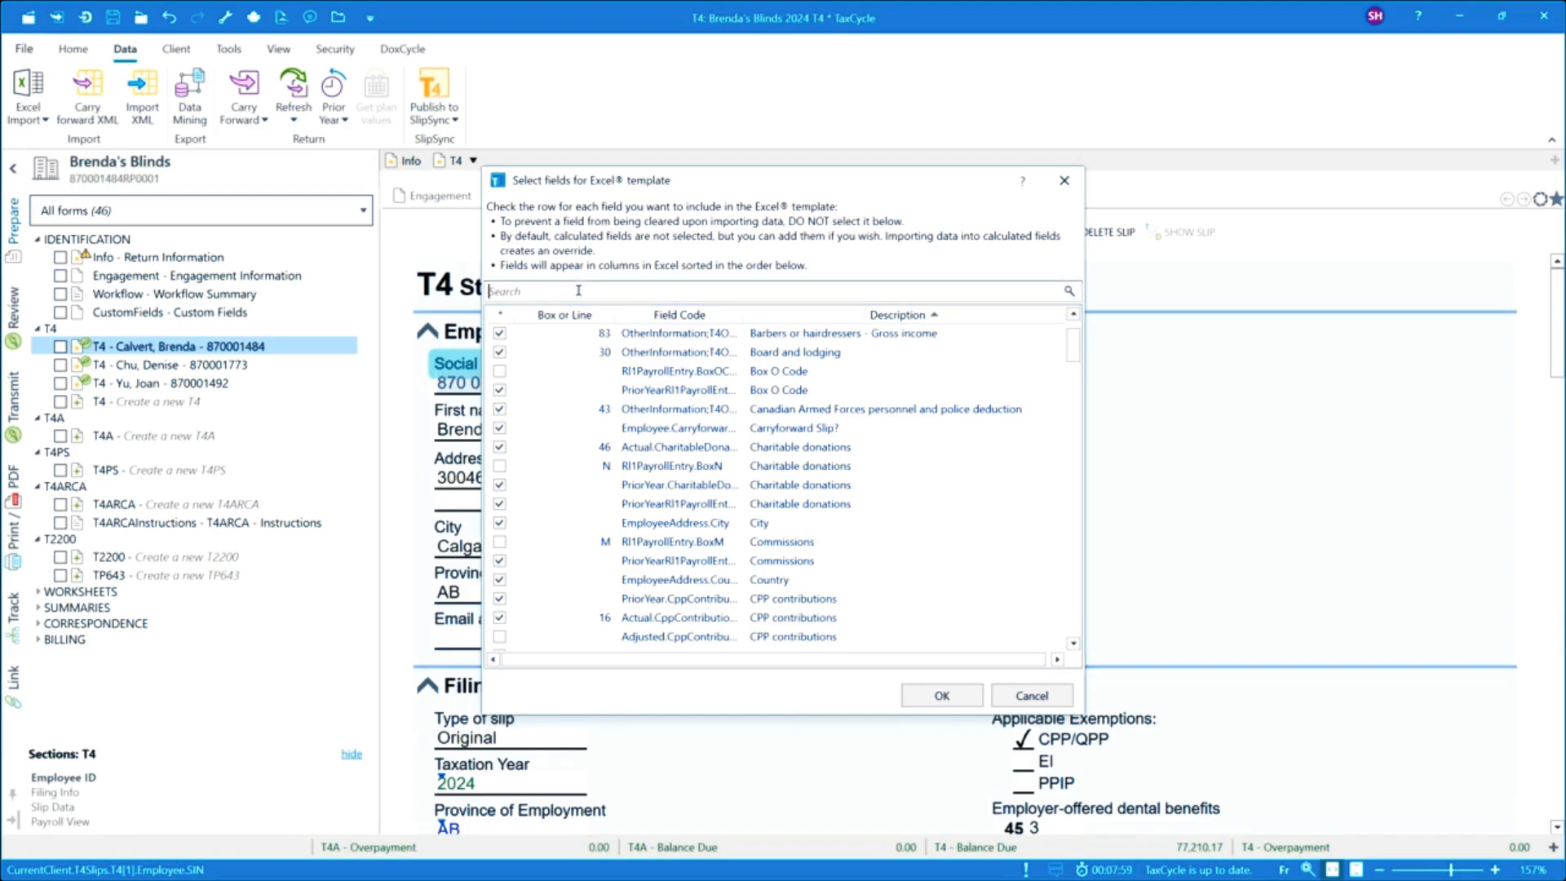
text(40)
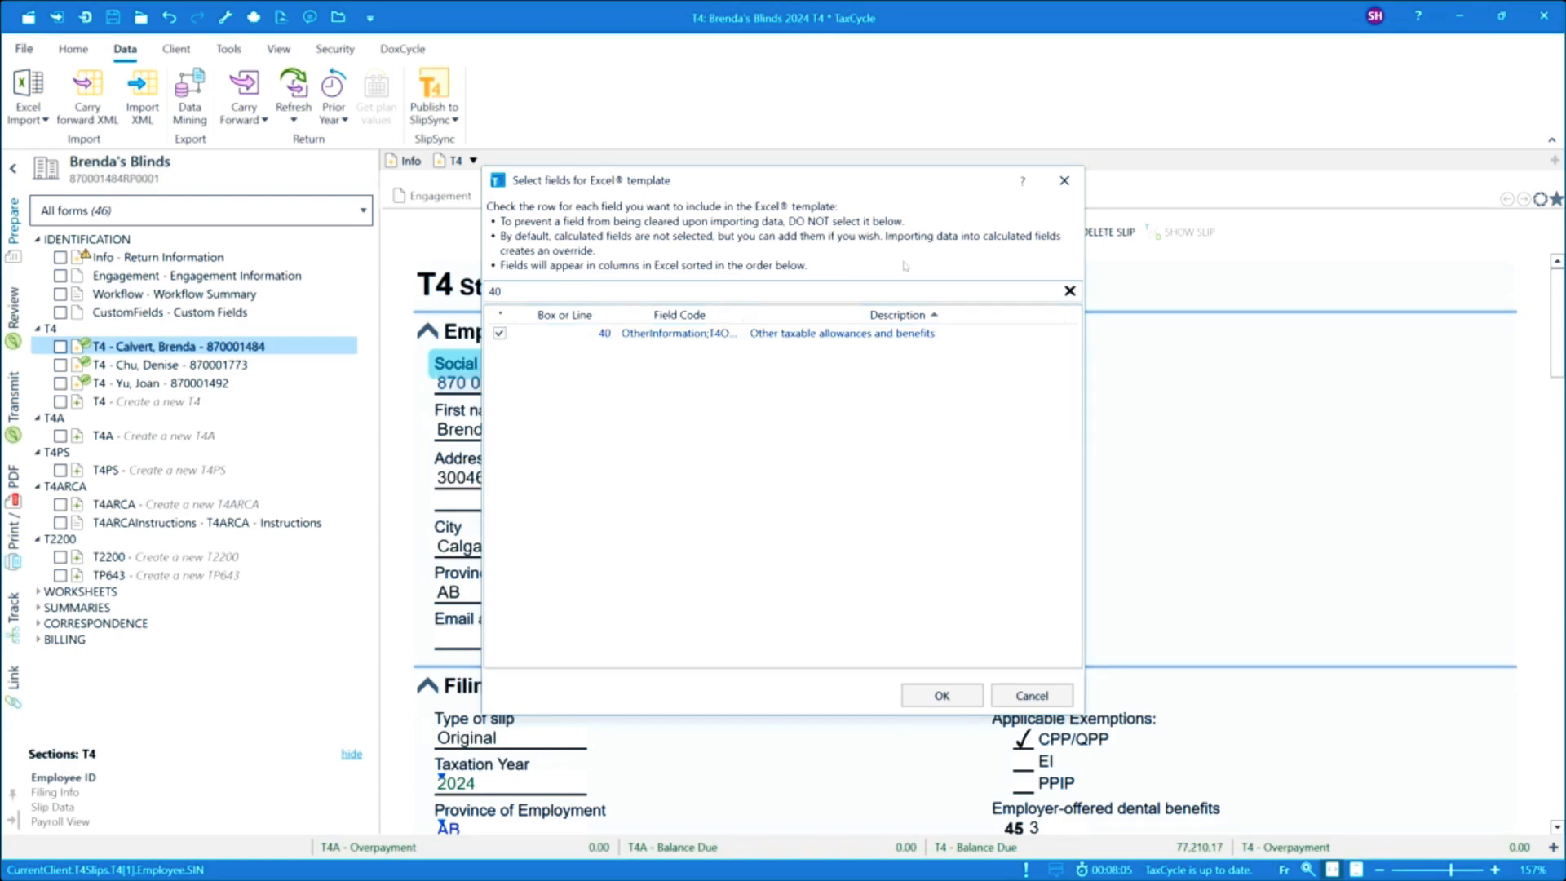
click(1069, 291)
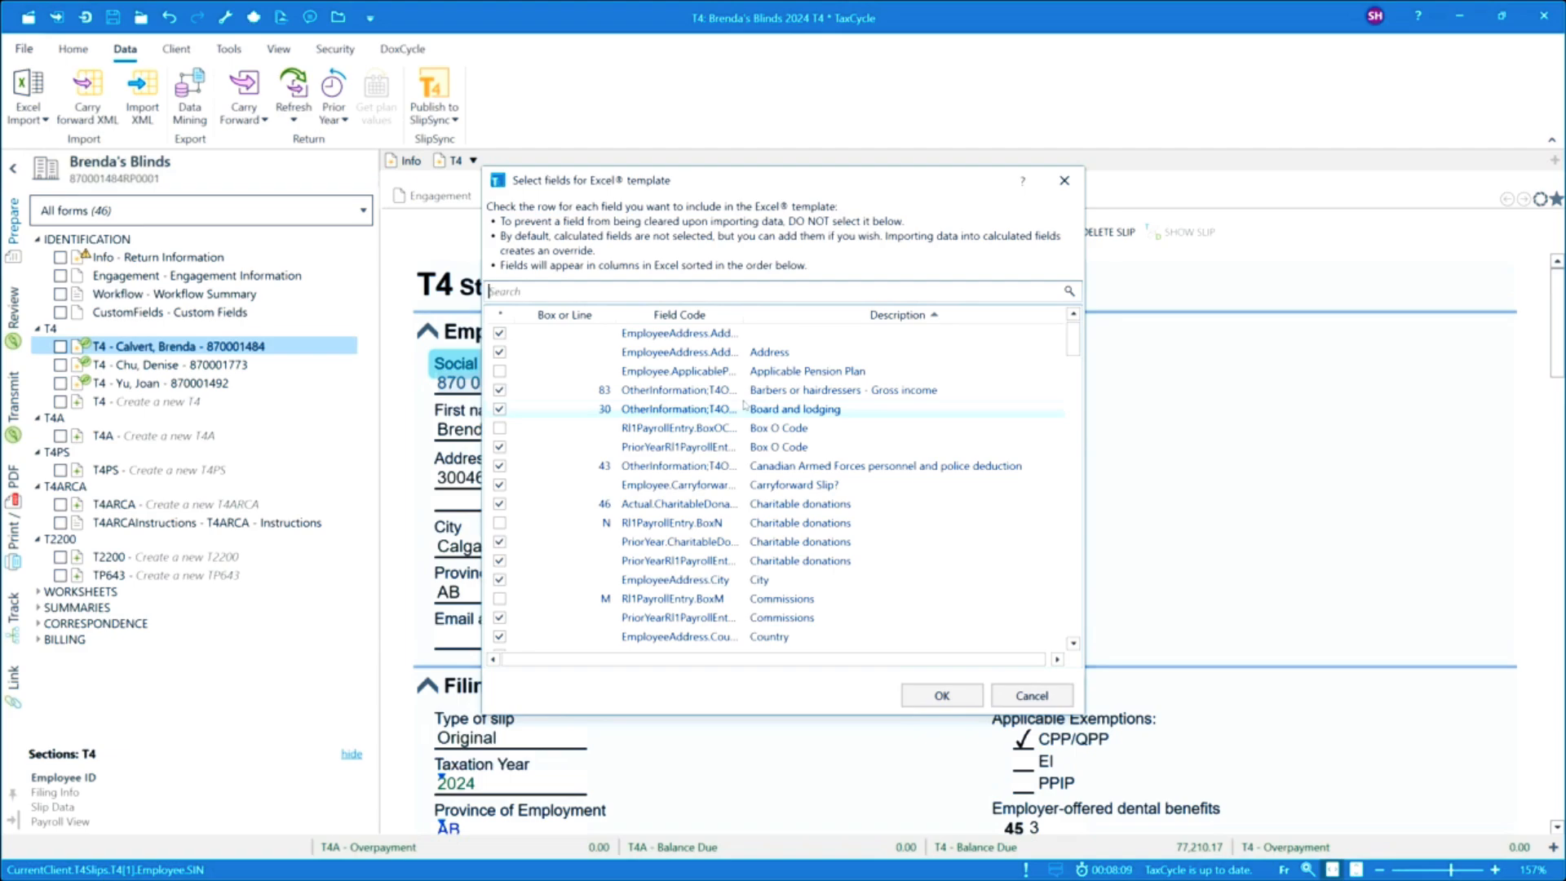
click(954, 695)
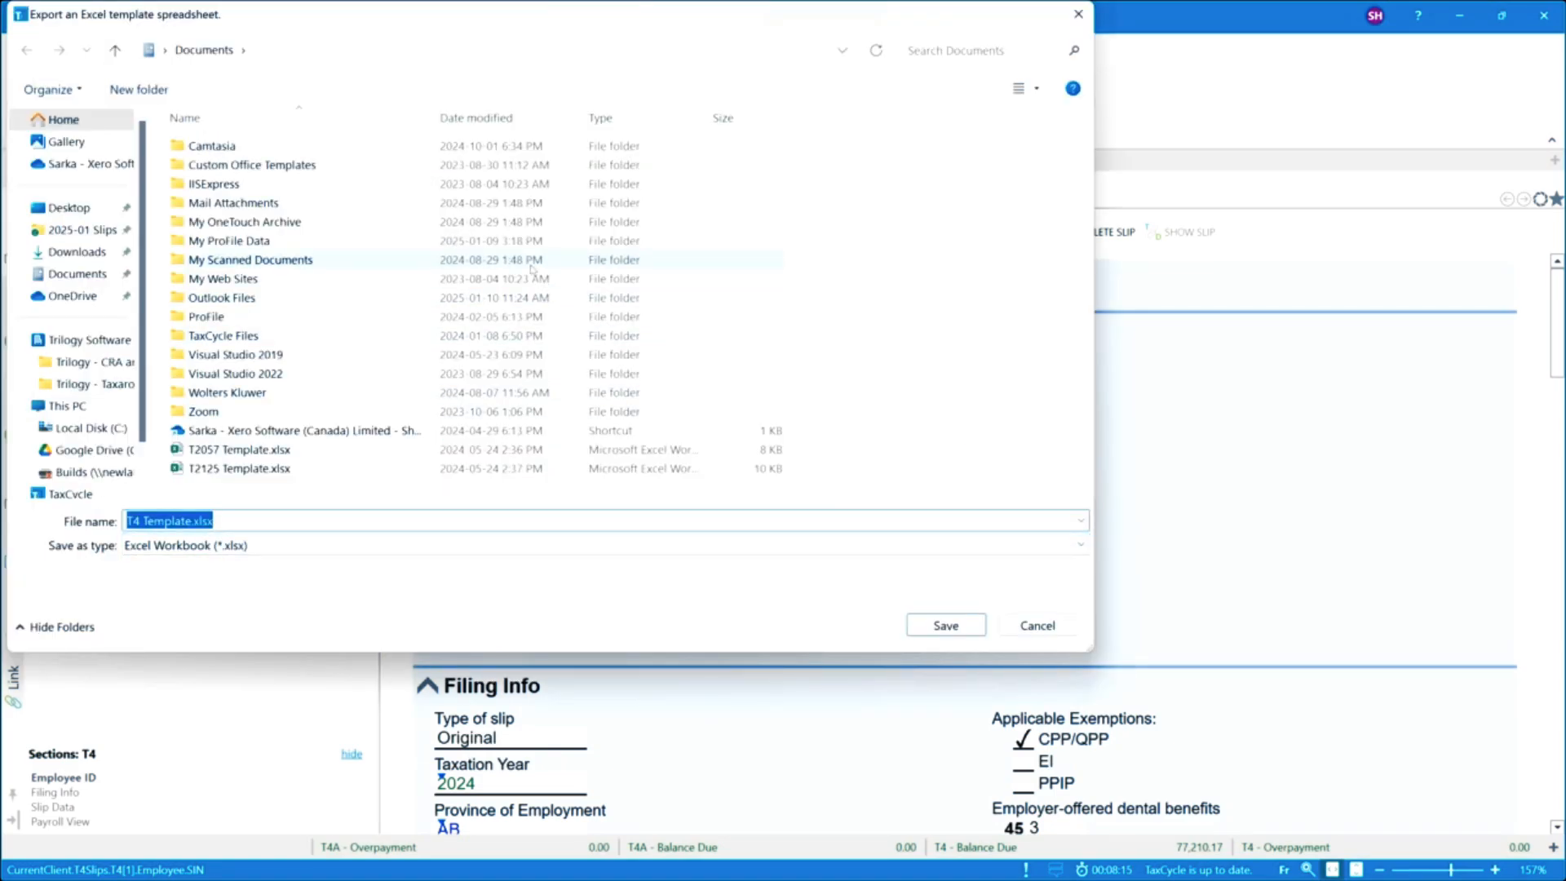
Save T4 Template.xlsx in the 2025-01 Slips folder.
click(83, 230)
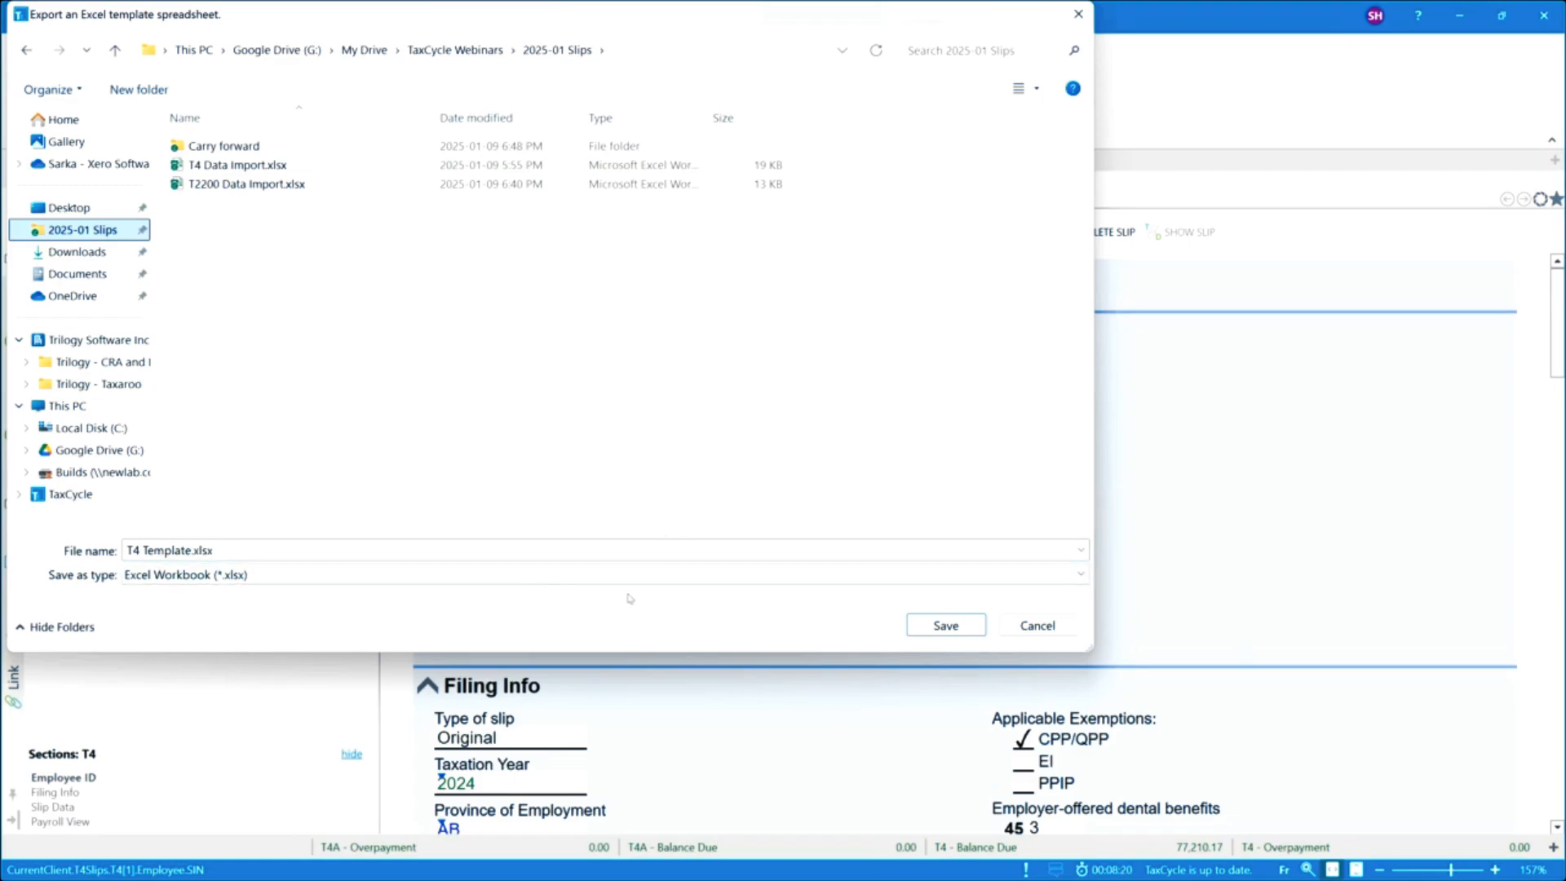
click(950, 627)
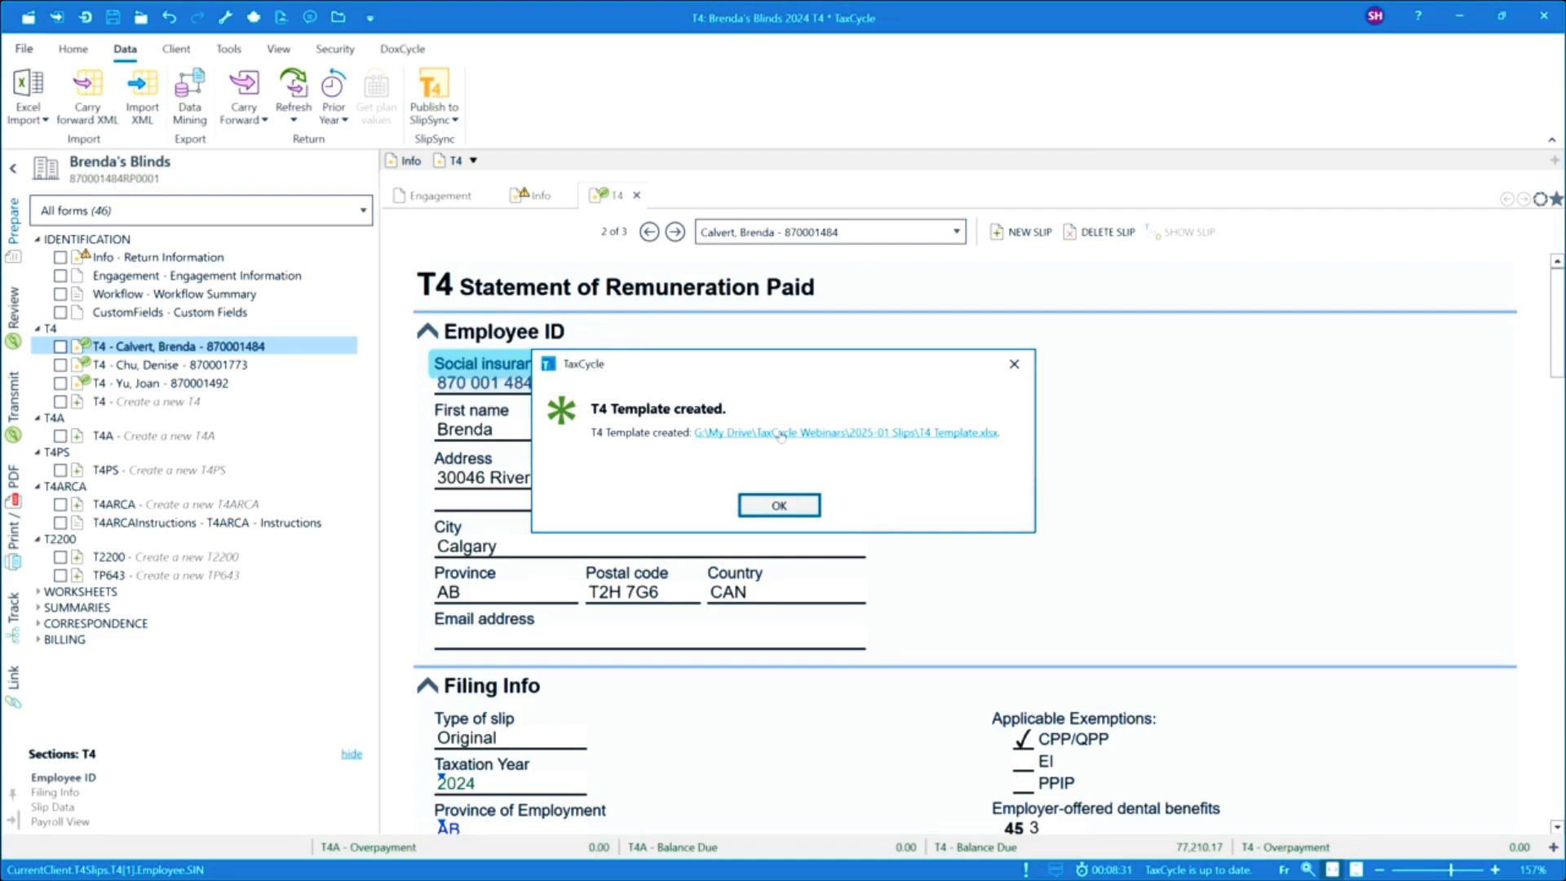
click(1024, 373)
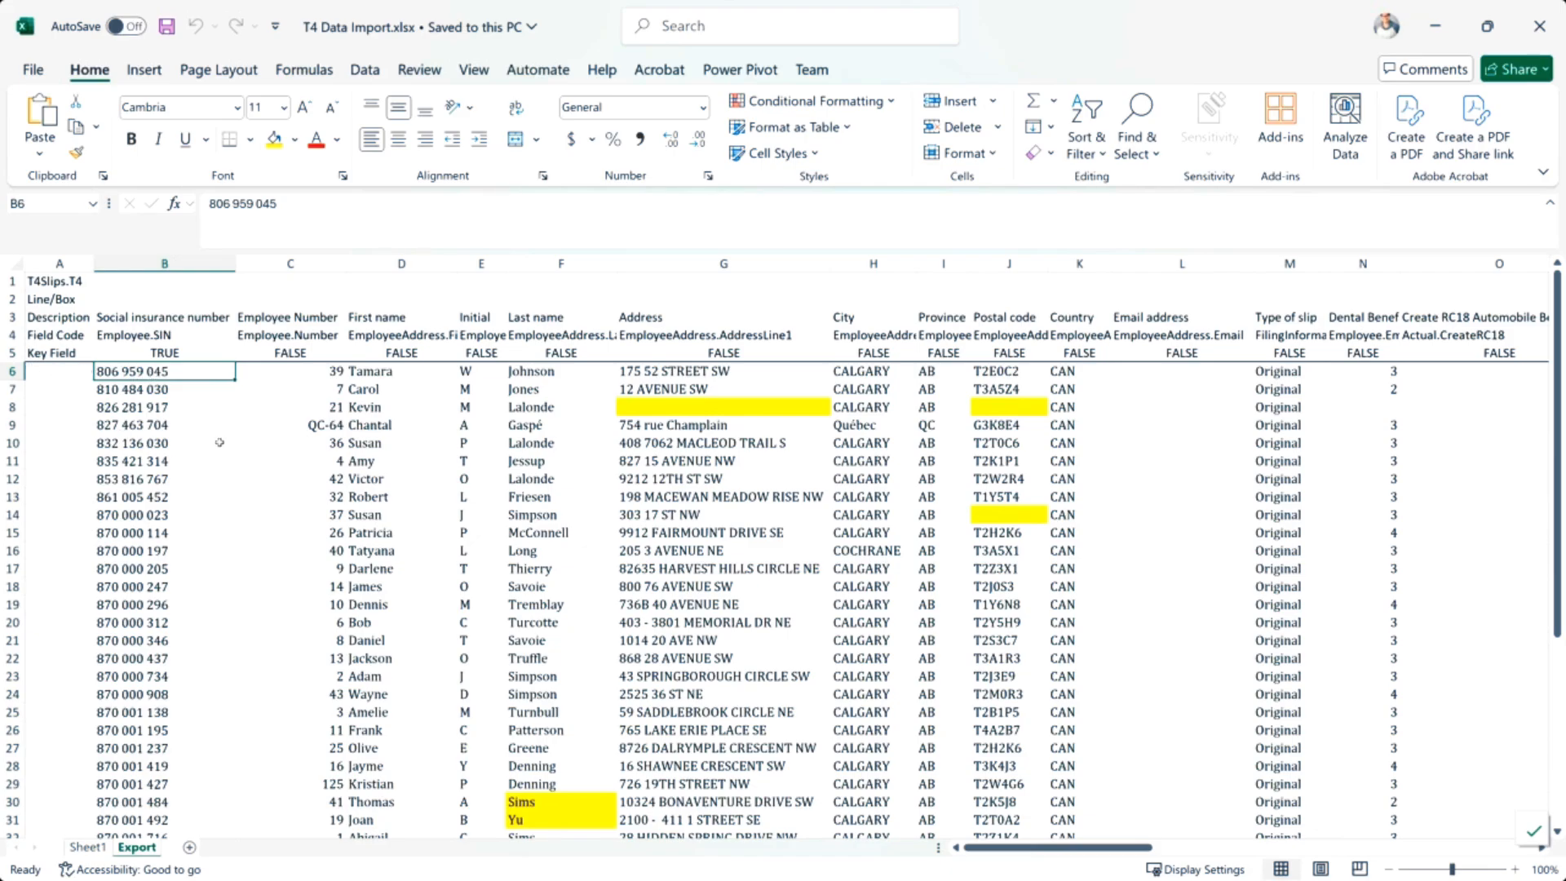
Examine the T4 Data Import.xlsx spreadsheet's columns and its key field row.
drag(993, 847, 1373, 854)
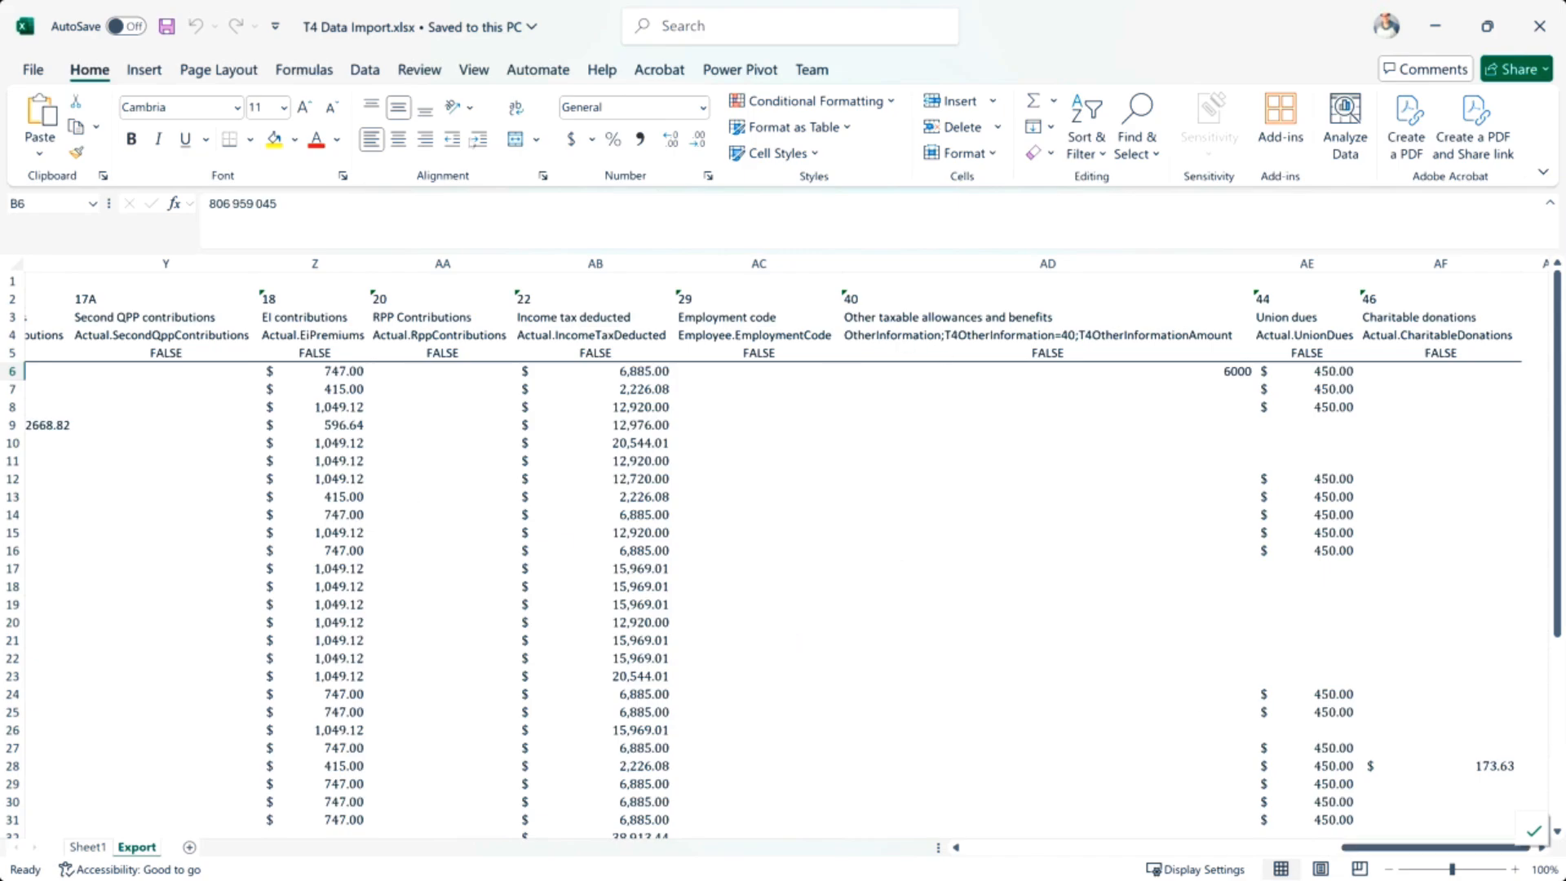
click(1440, 27)
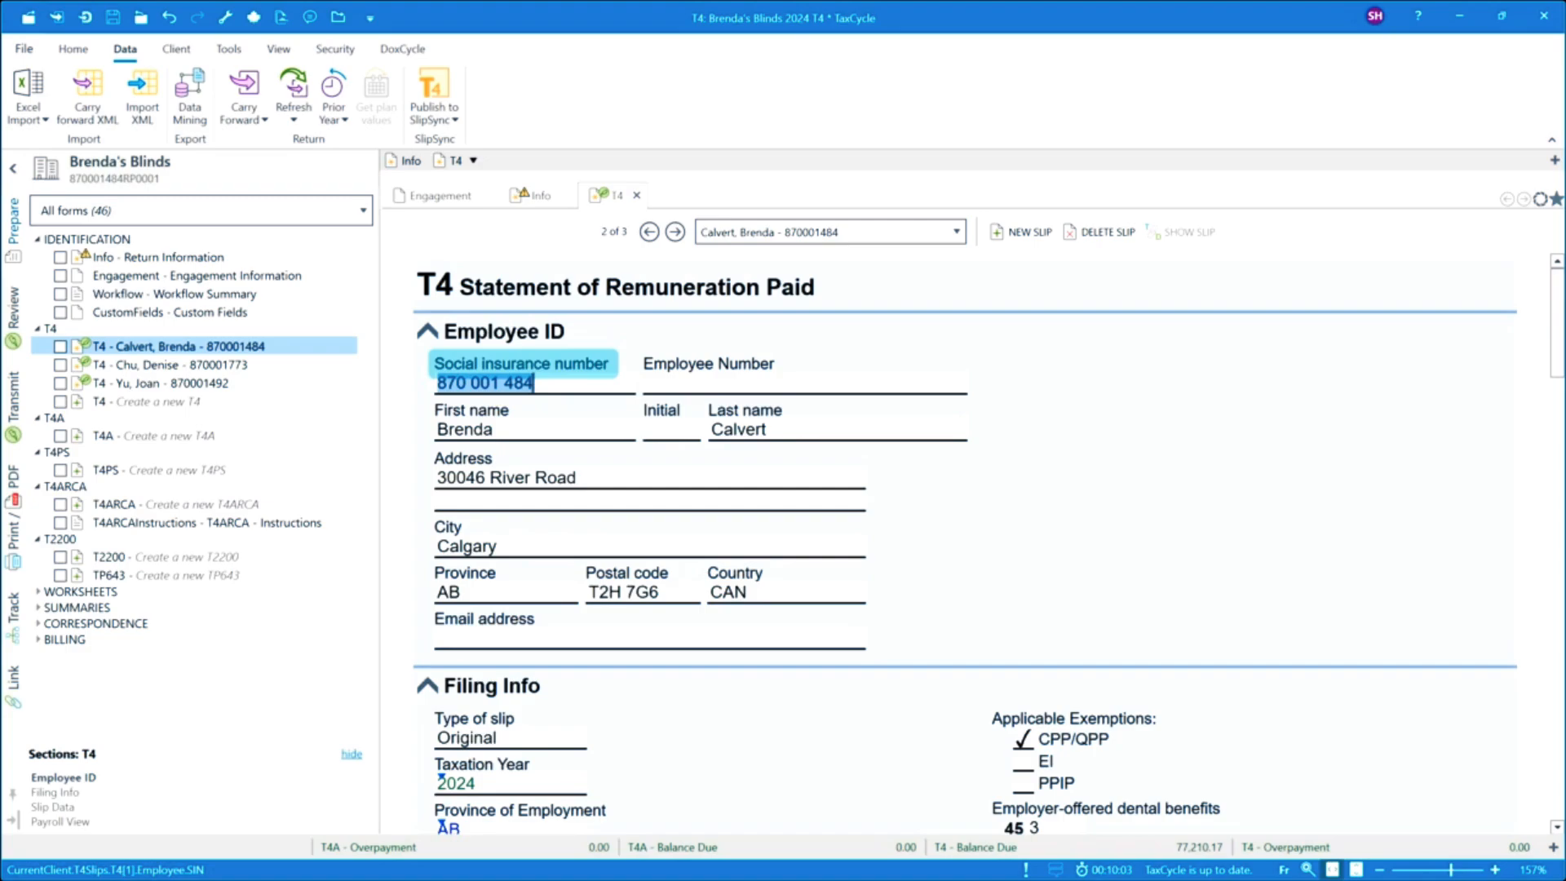
key(alt+Tab)
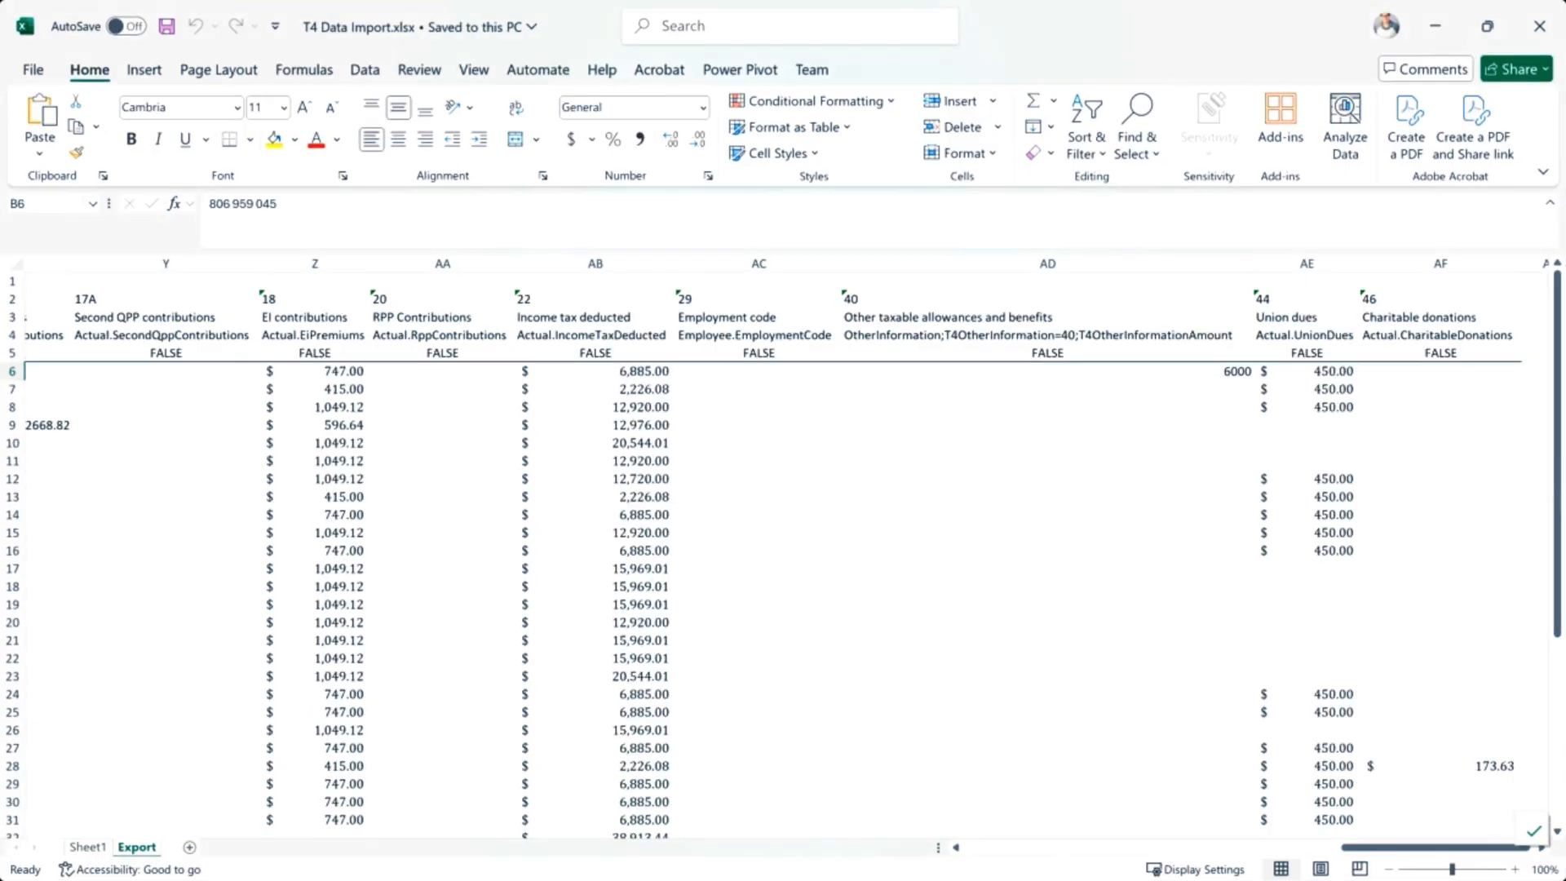
drag(1358, 849, 965, 850)
click(41, 355)
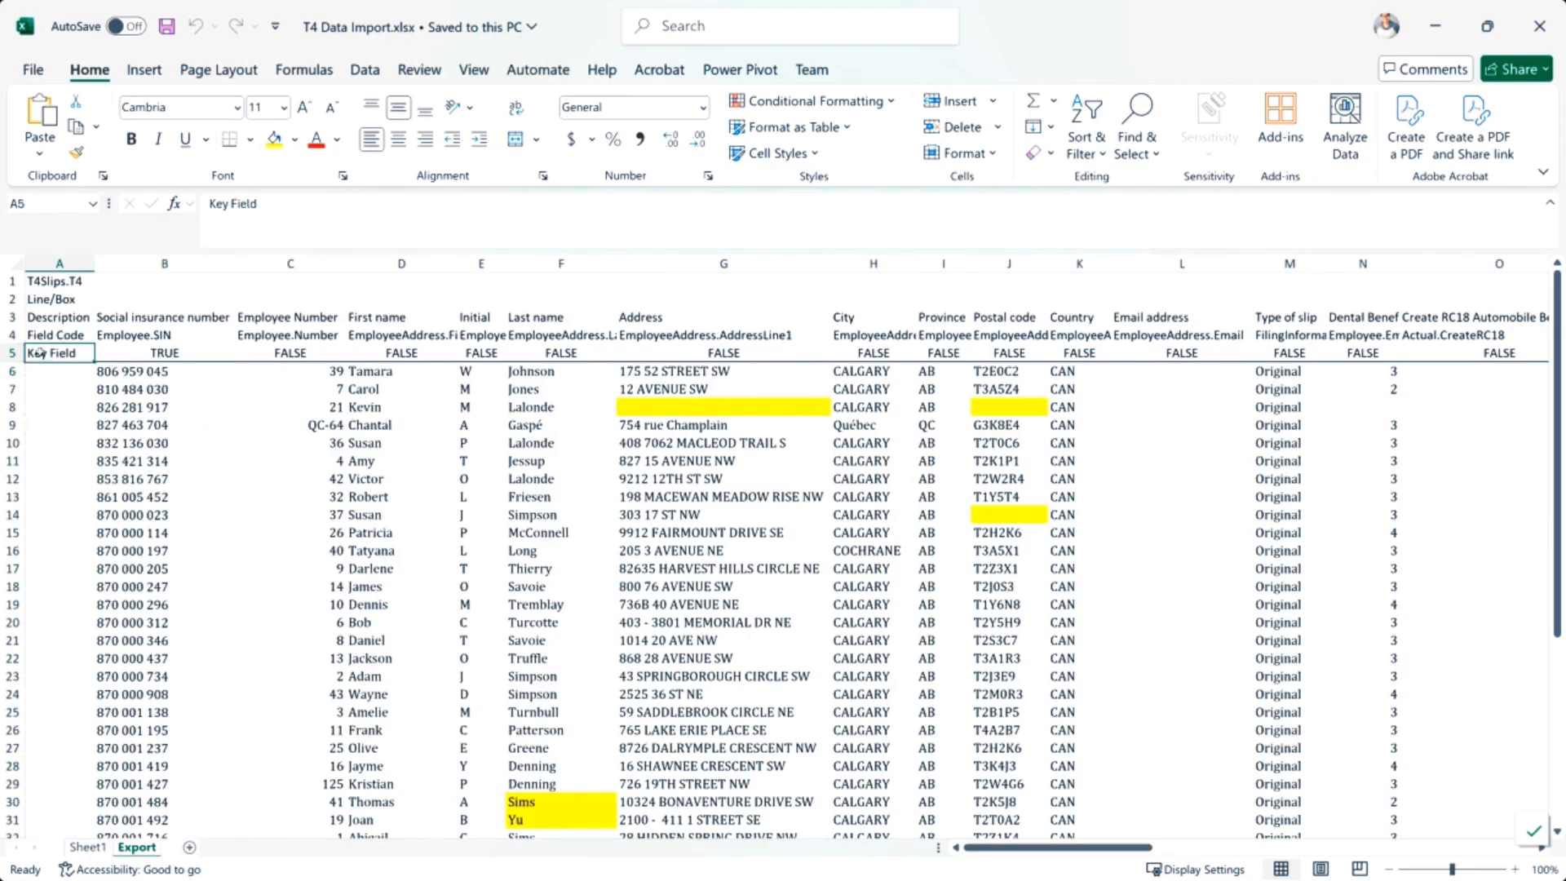
drag(66, 354, 140, 354)
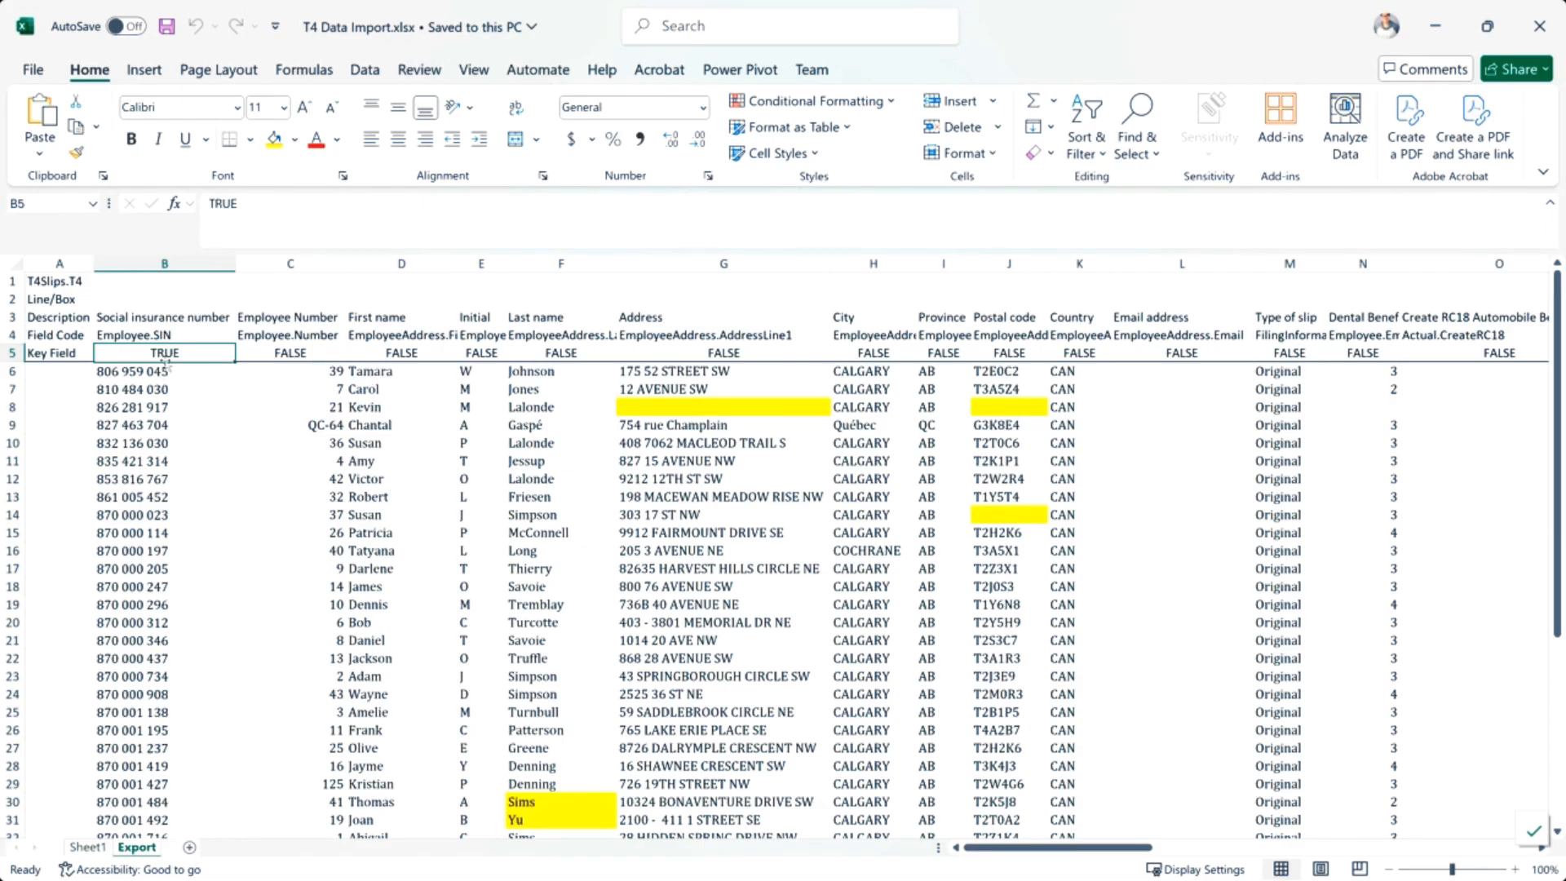
drag(147, 359, 135, 369)
click(120, 350)
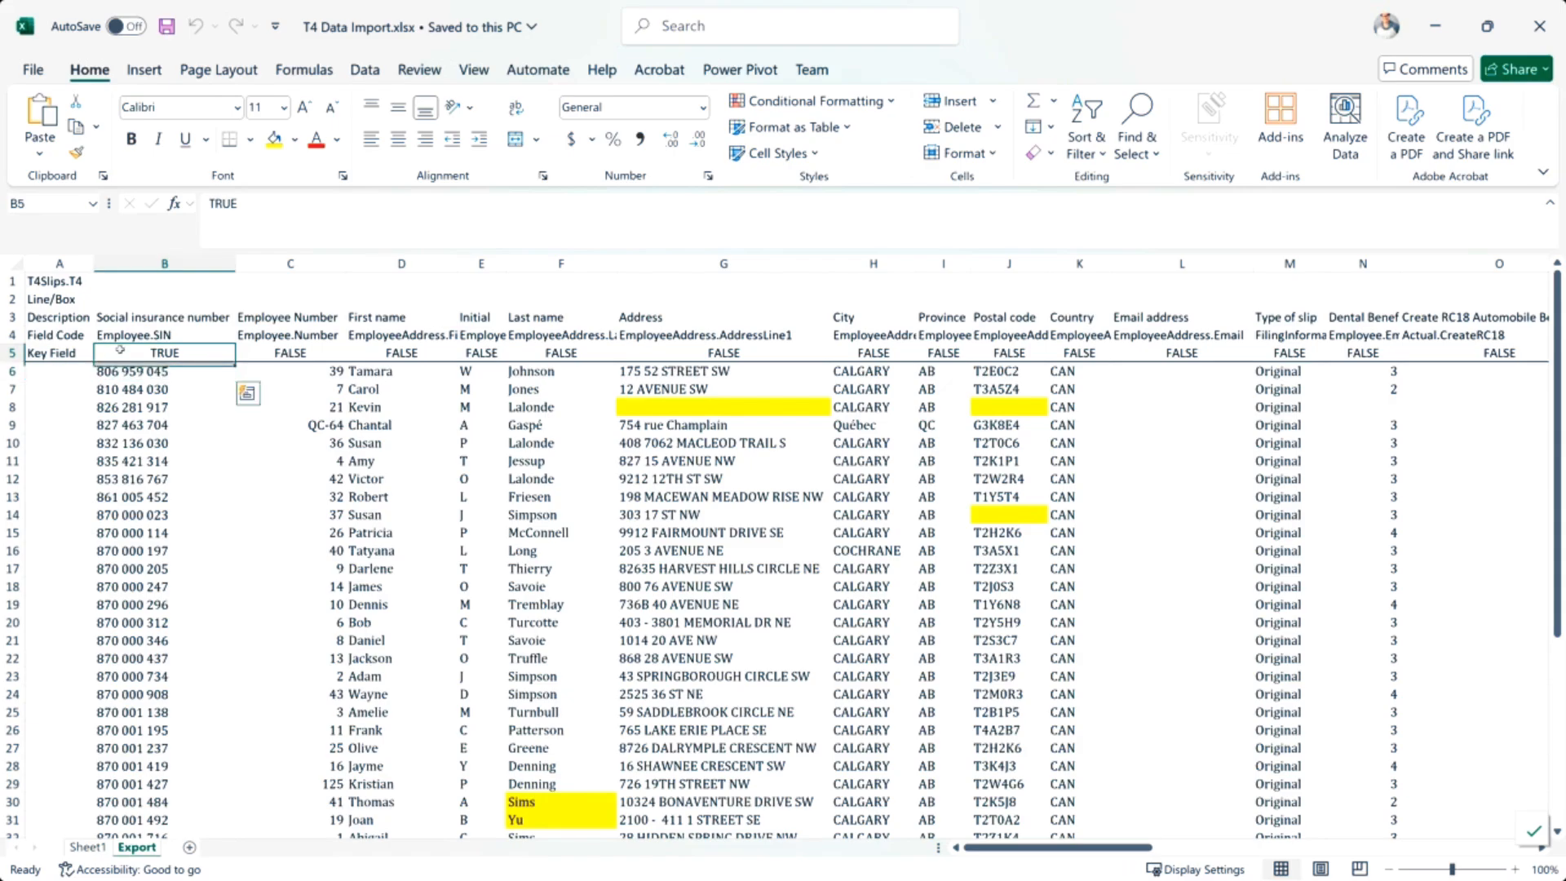
click(167, 370)
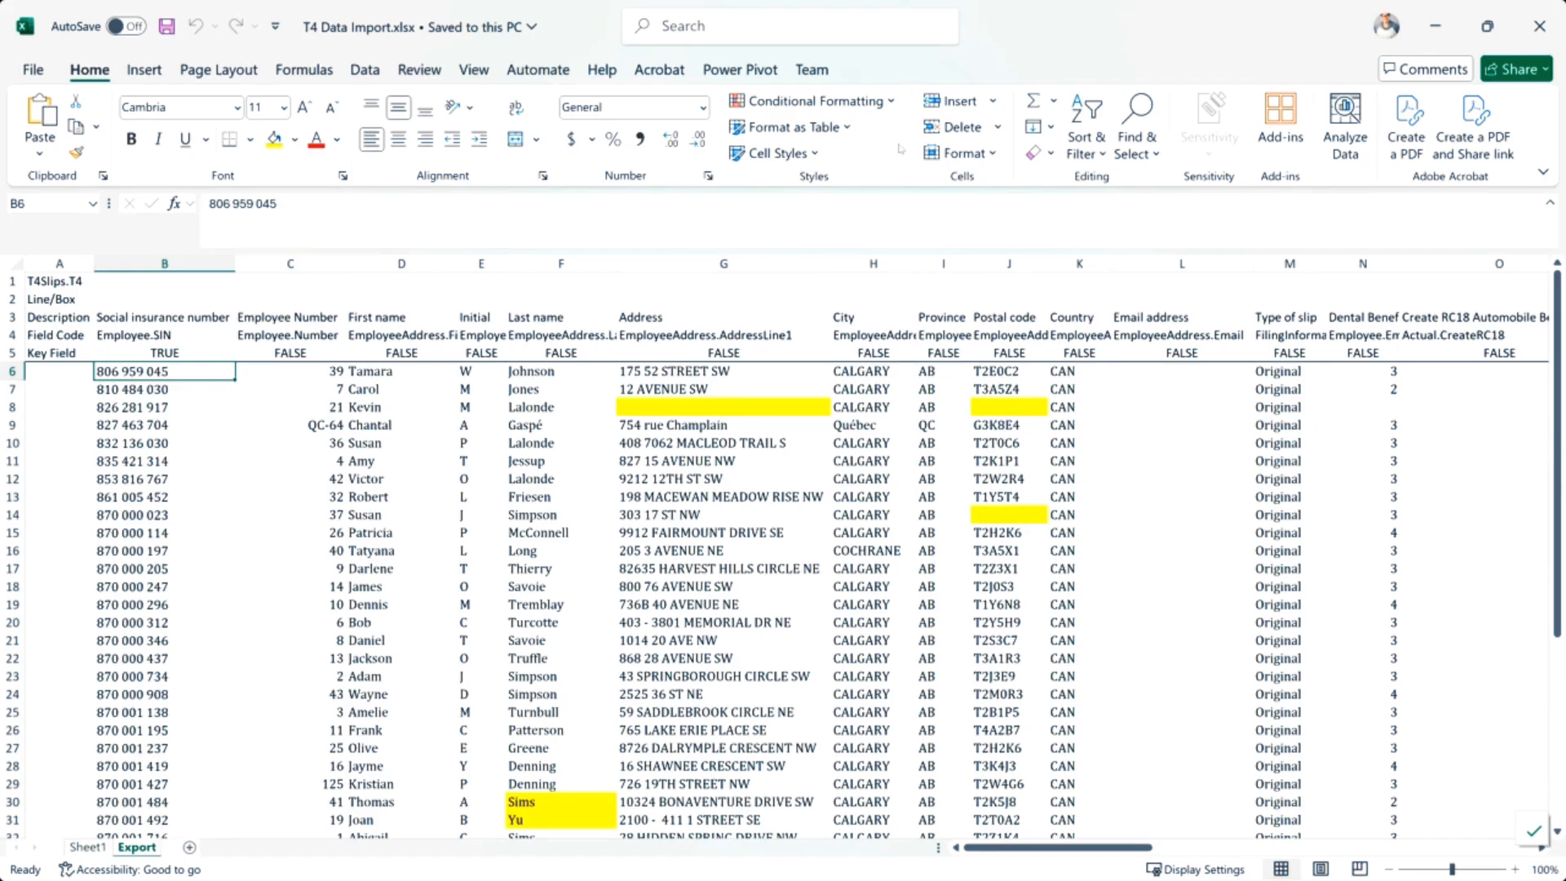
click(1437, 27)
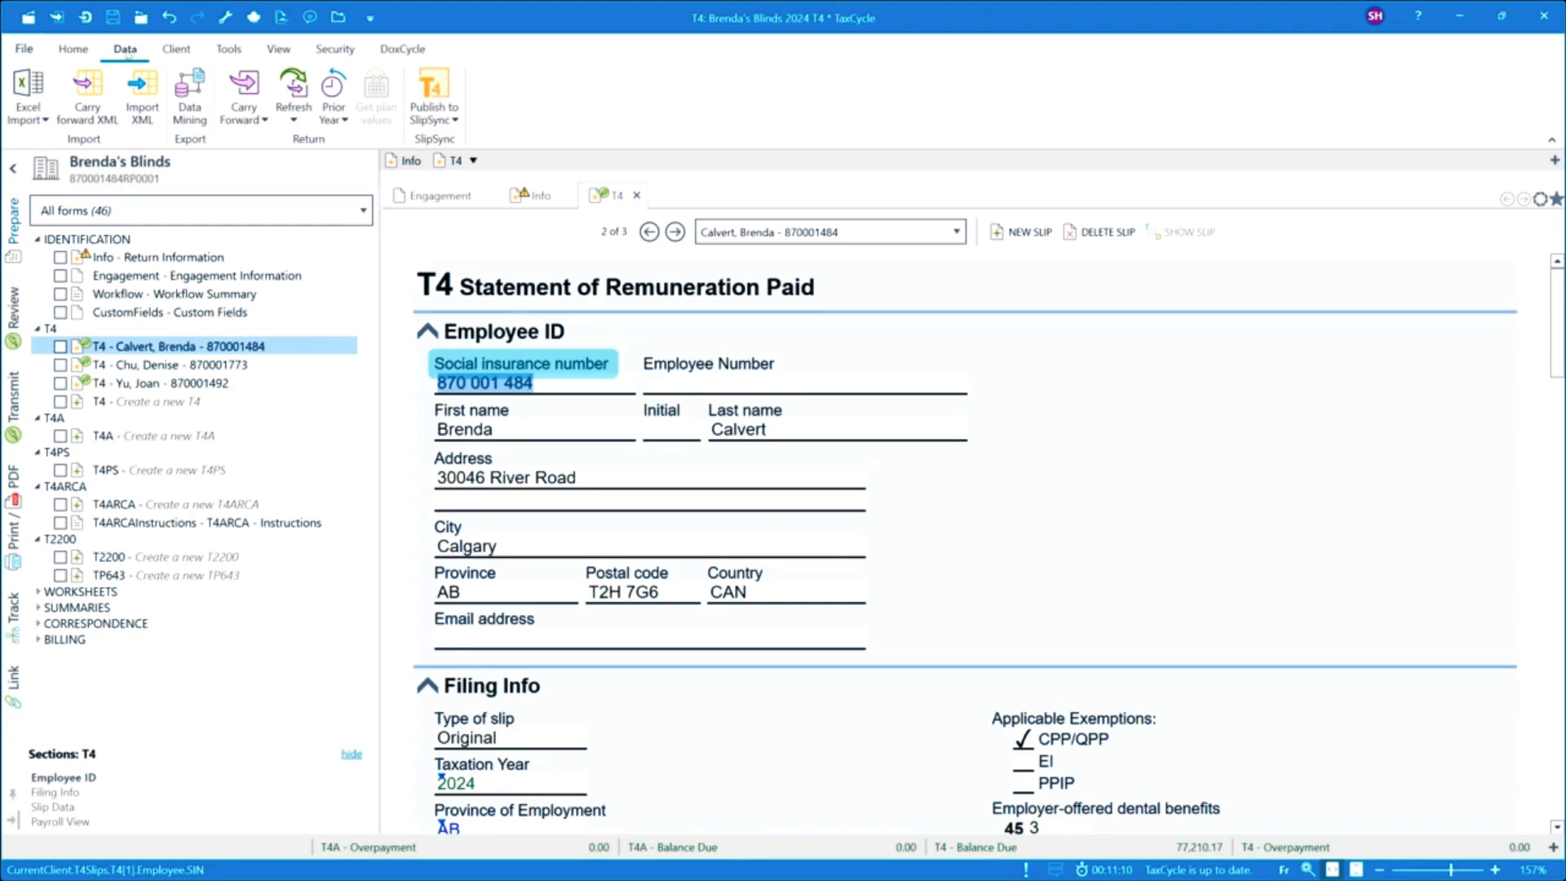
Import slips from the Excel file T4 Data Import.xlsx in the 2025-01 Slips folder.
click(43, 117)
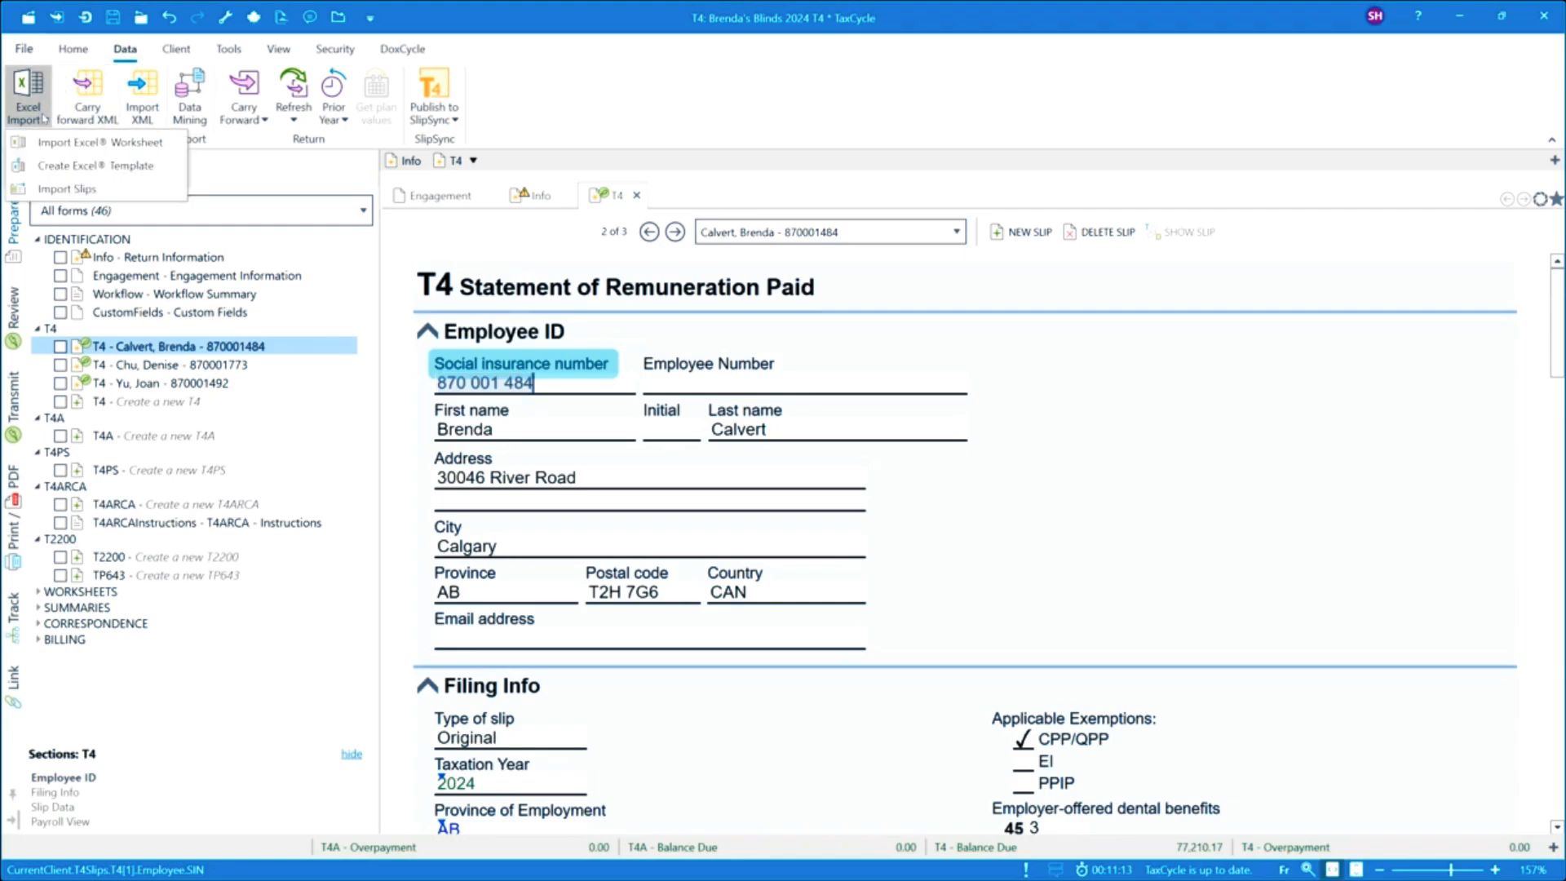
click(59, 190)
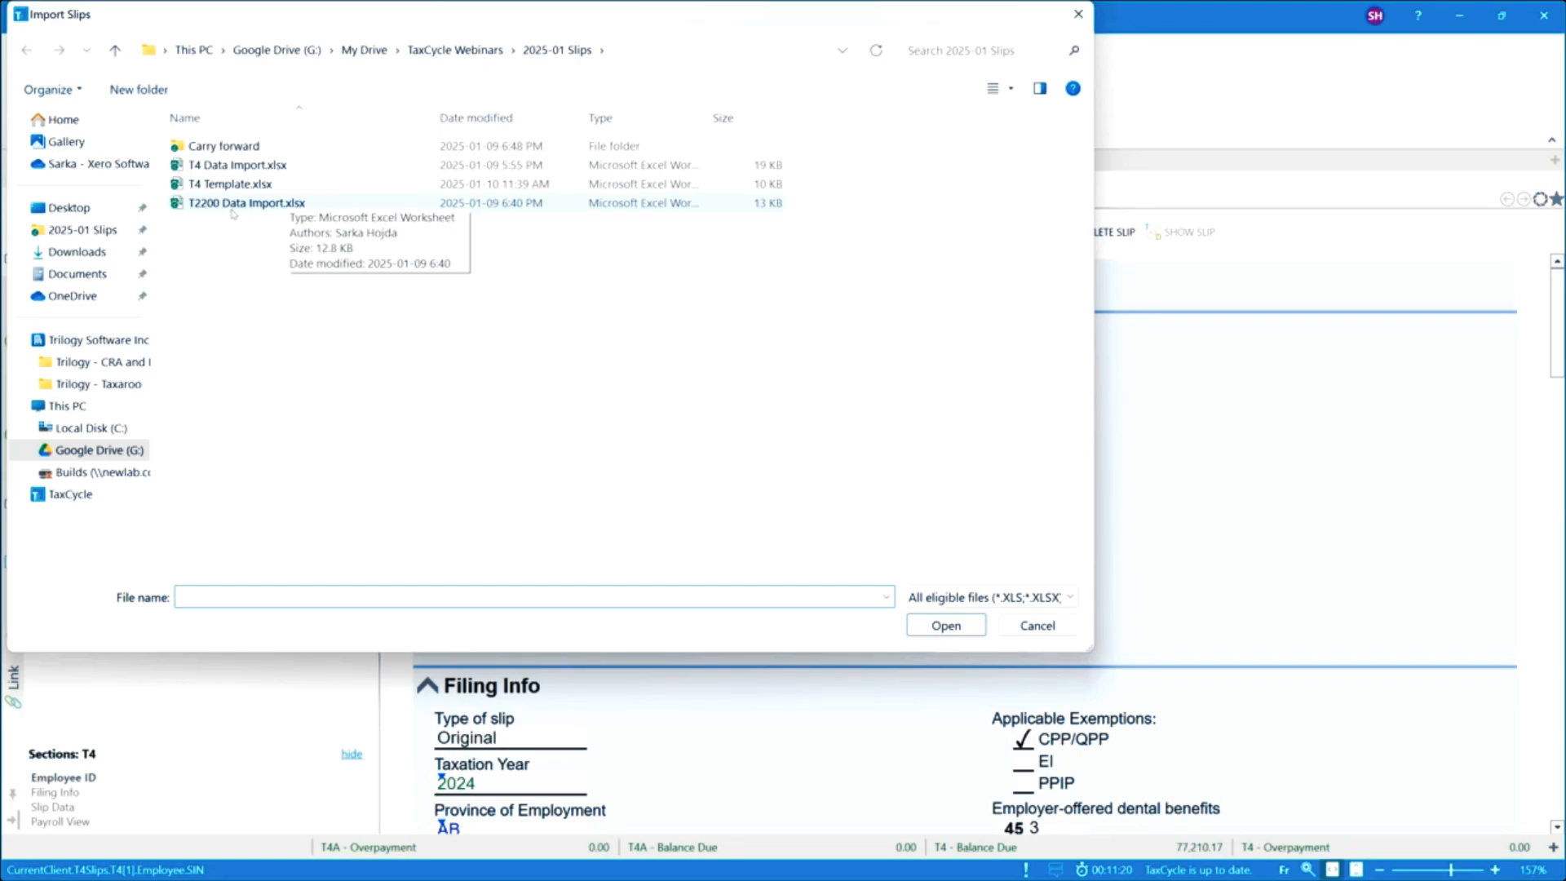
click(235, 165)
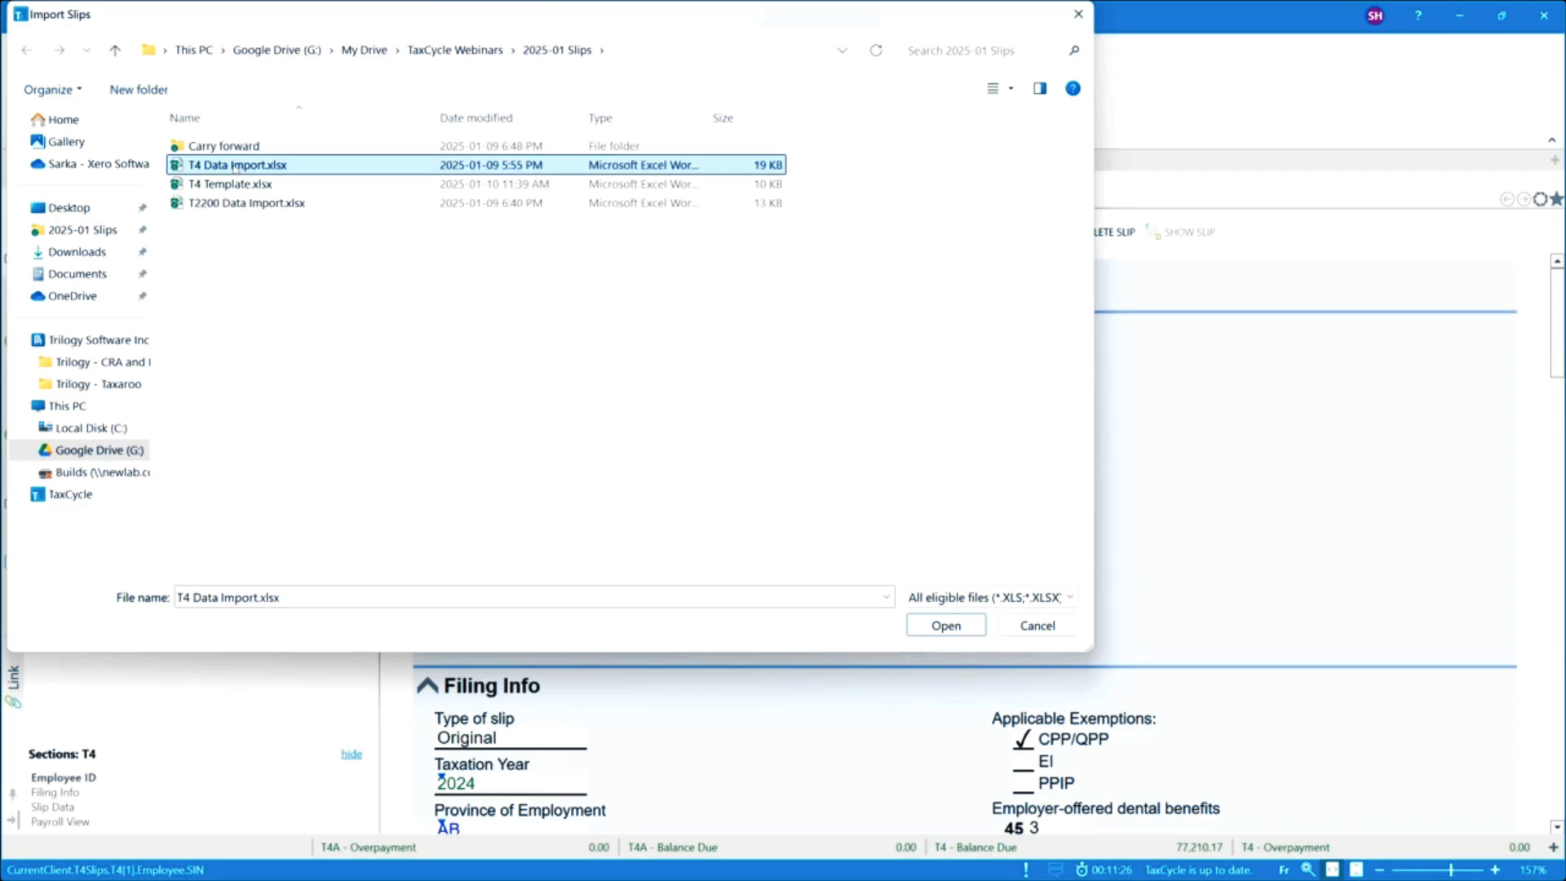
click(963, 627)
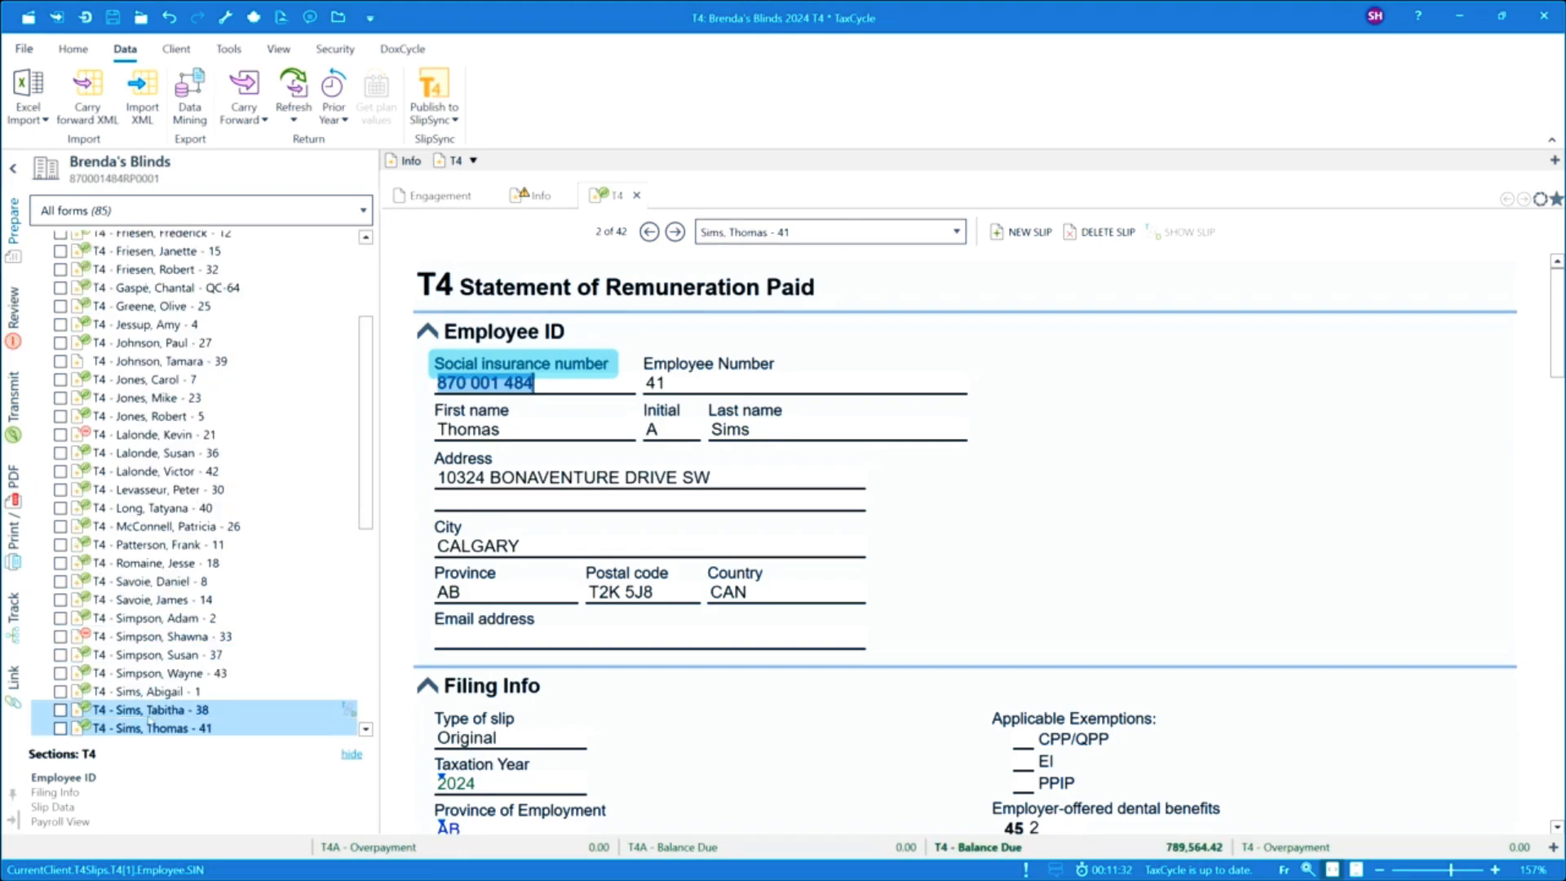
Review the spreadsheet's Sheet1 and Export worksheets.
scroll(154, 473, up, 3)
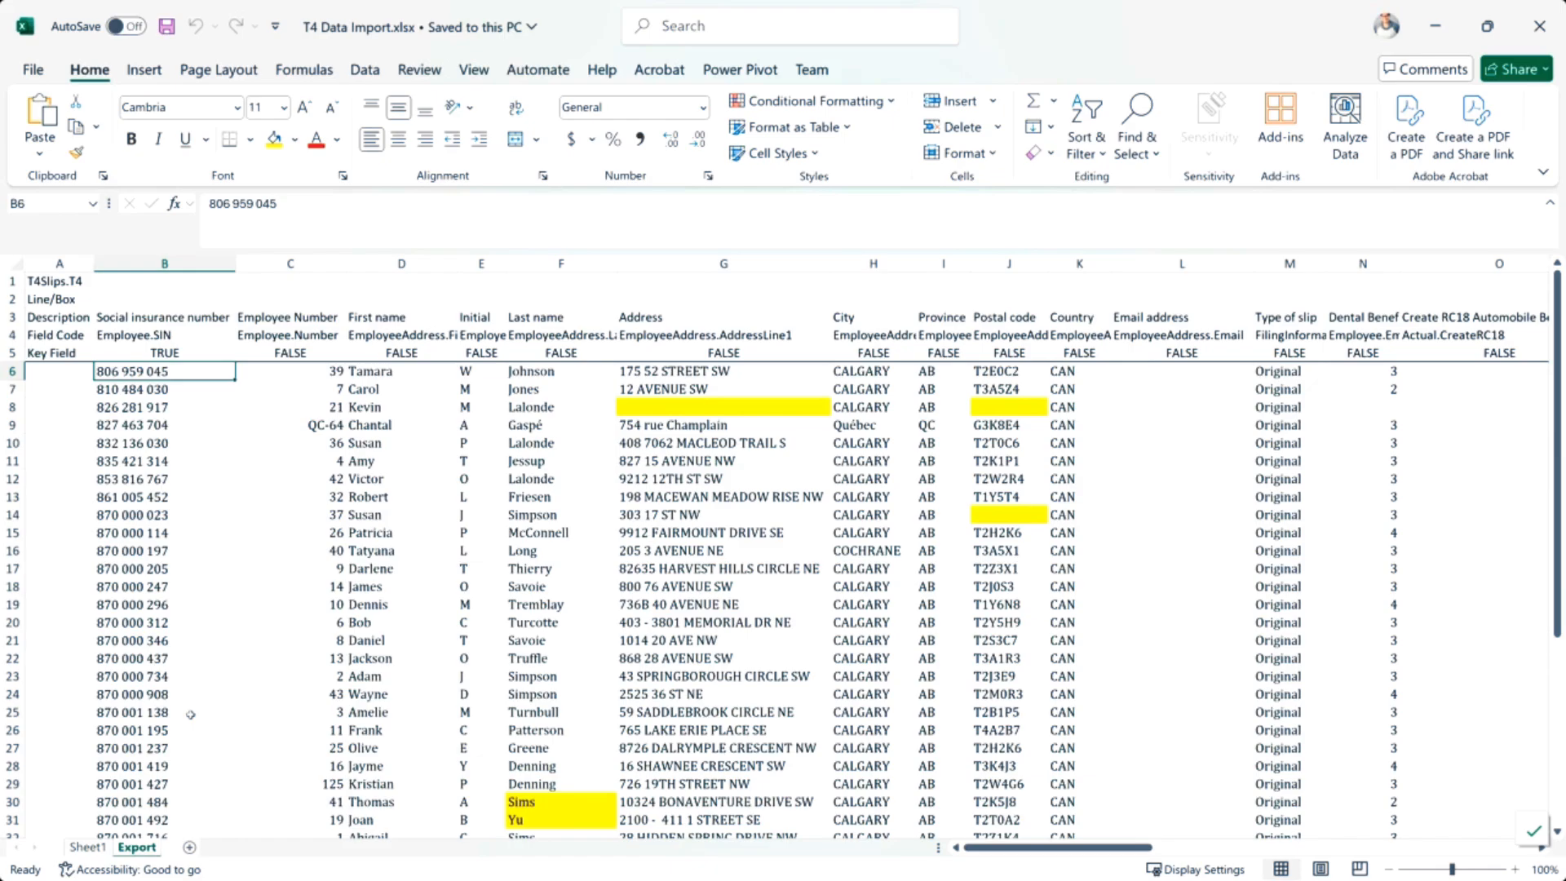
click(87, 847)
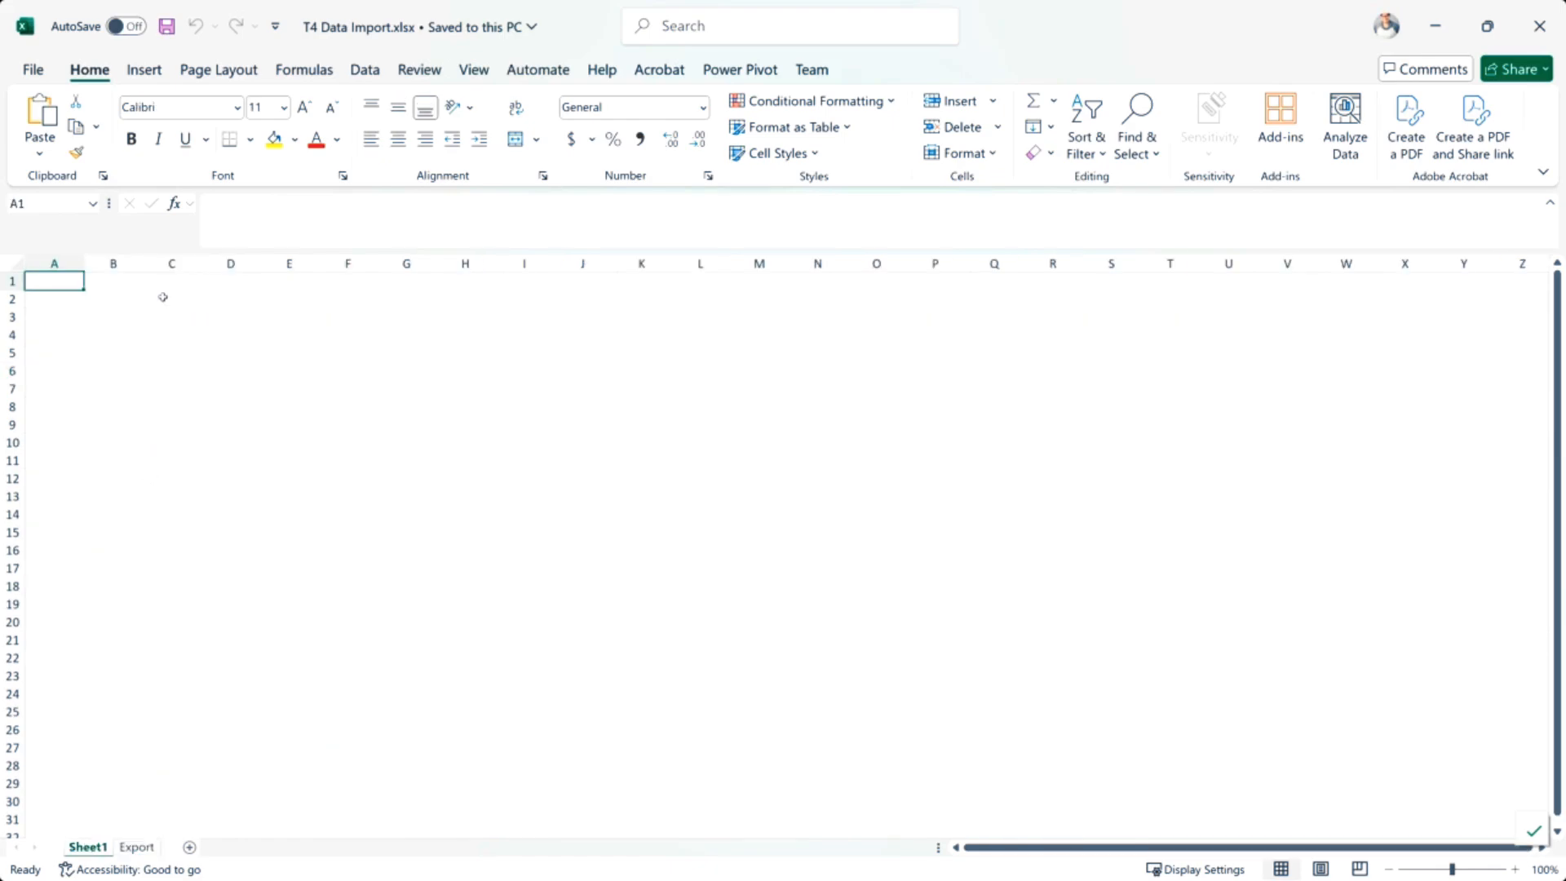
click(138, 848)
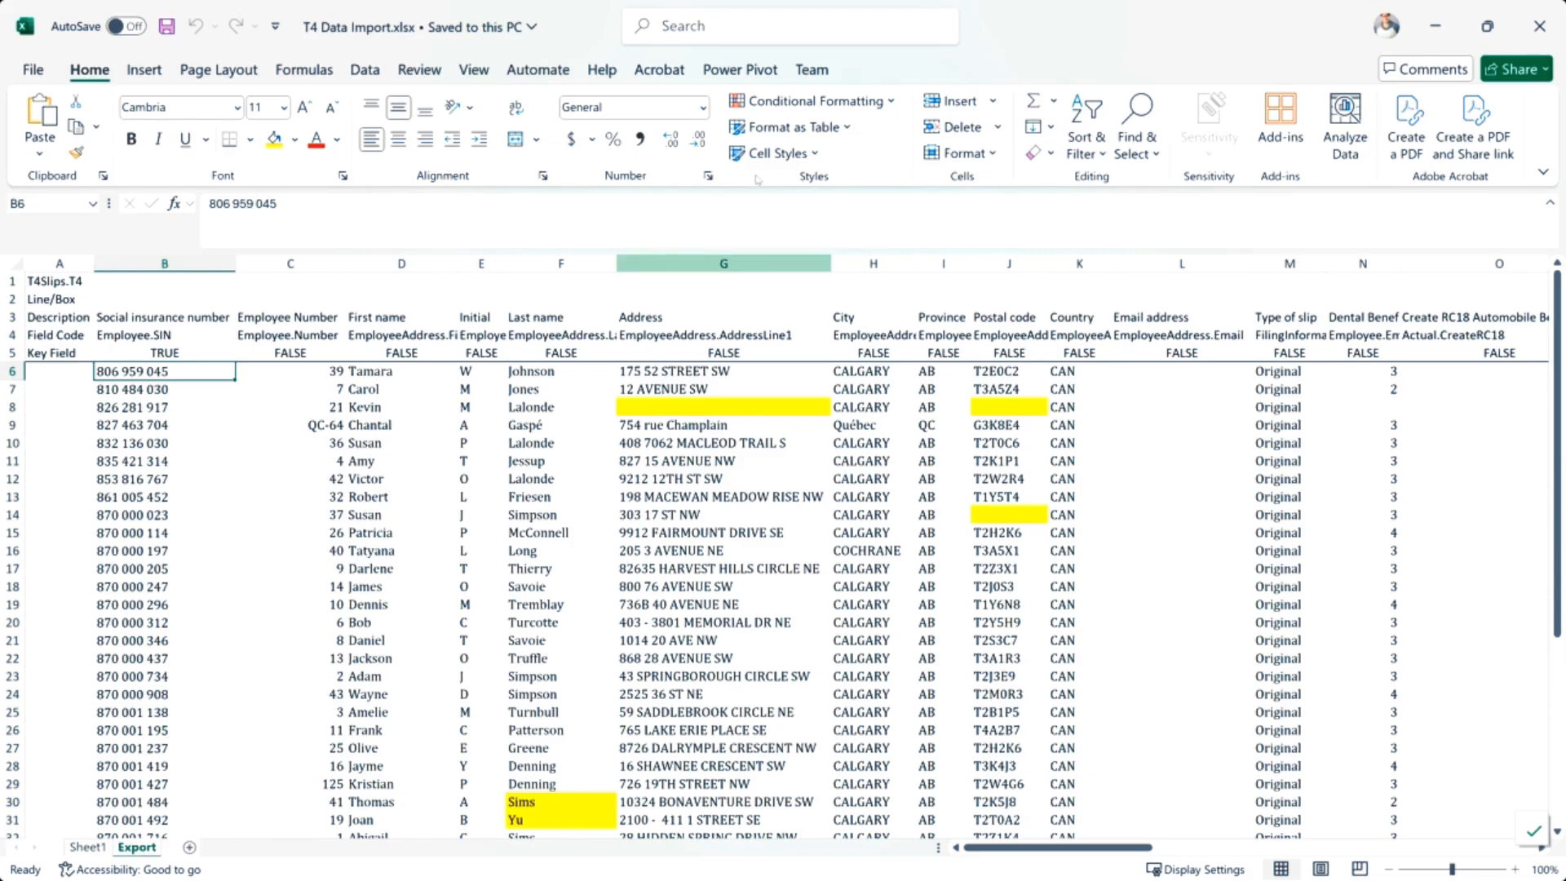
click(1434, 29)
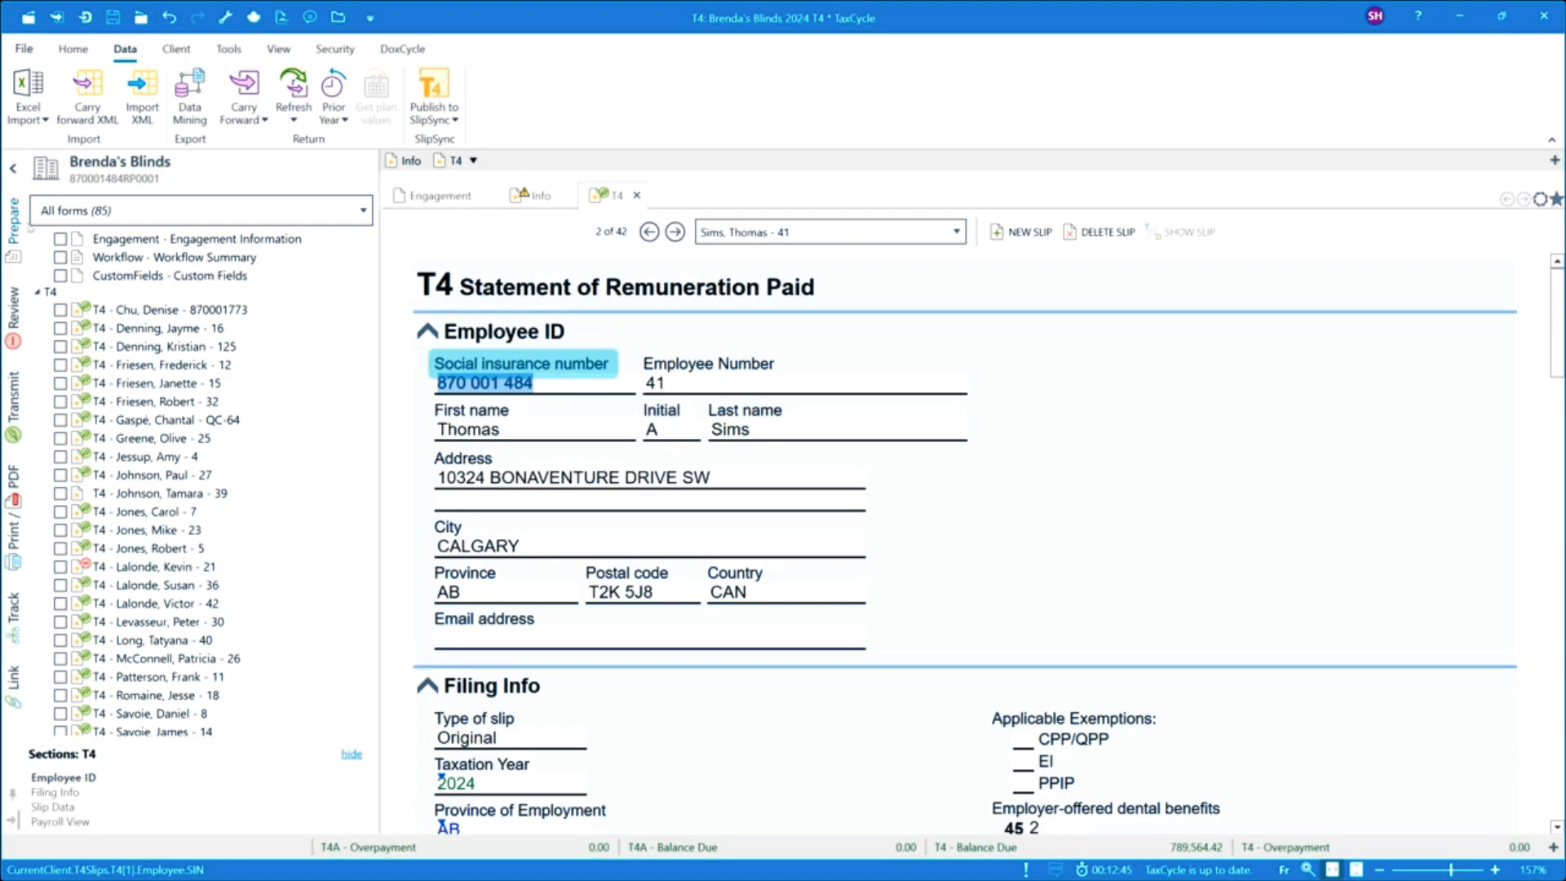
Collapse all form groups and open the Missing Slips Letter under Correspondence.
right_click(60, 296)
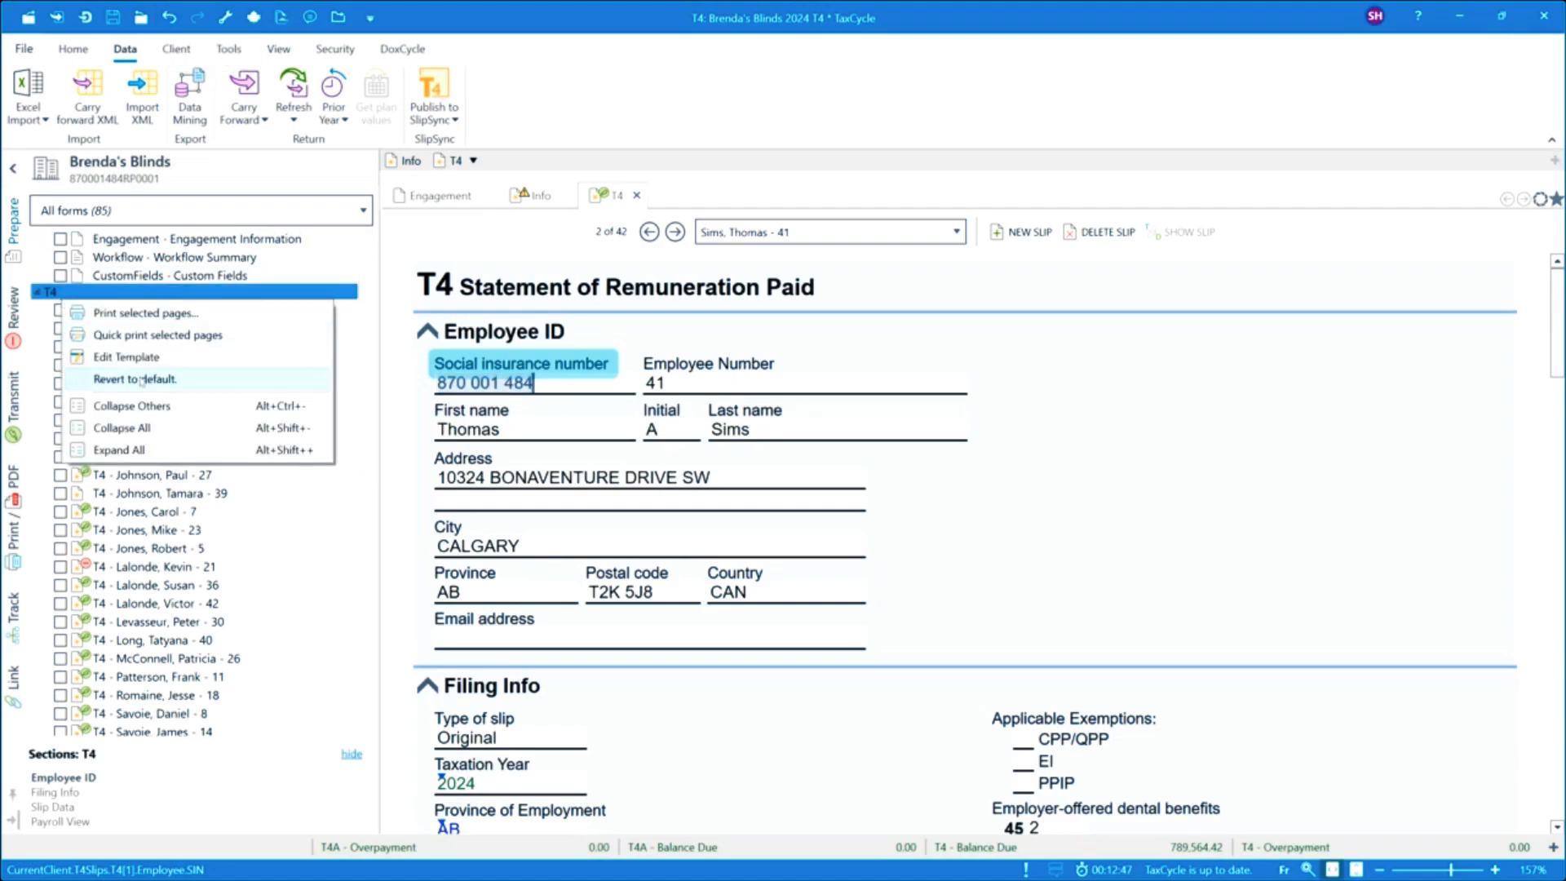
click(146, 426)
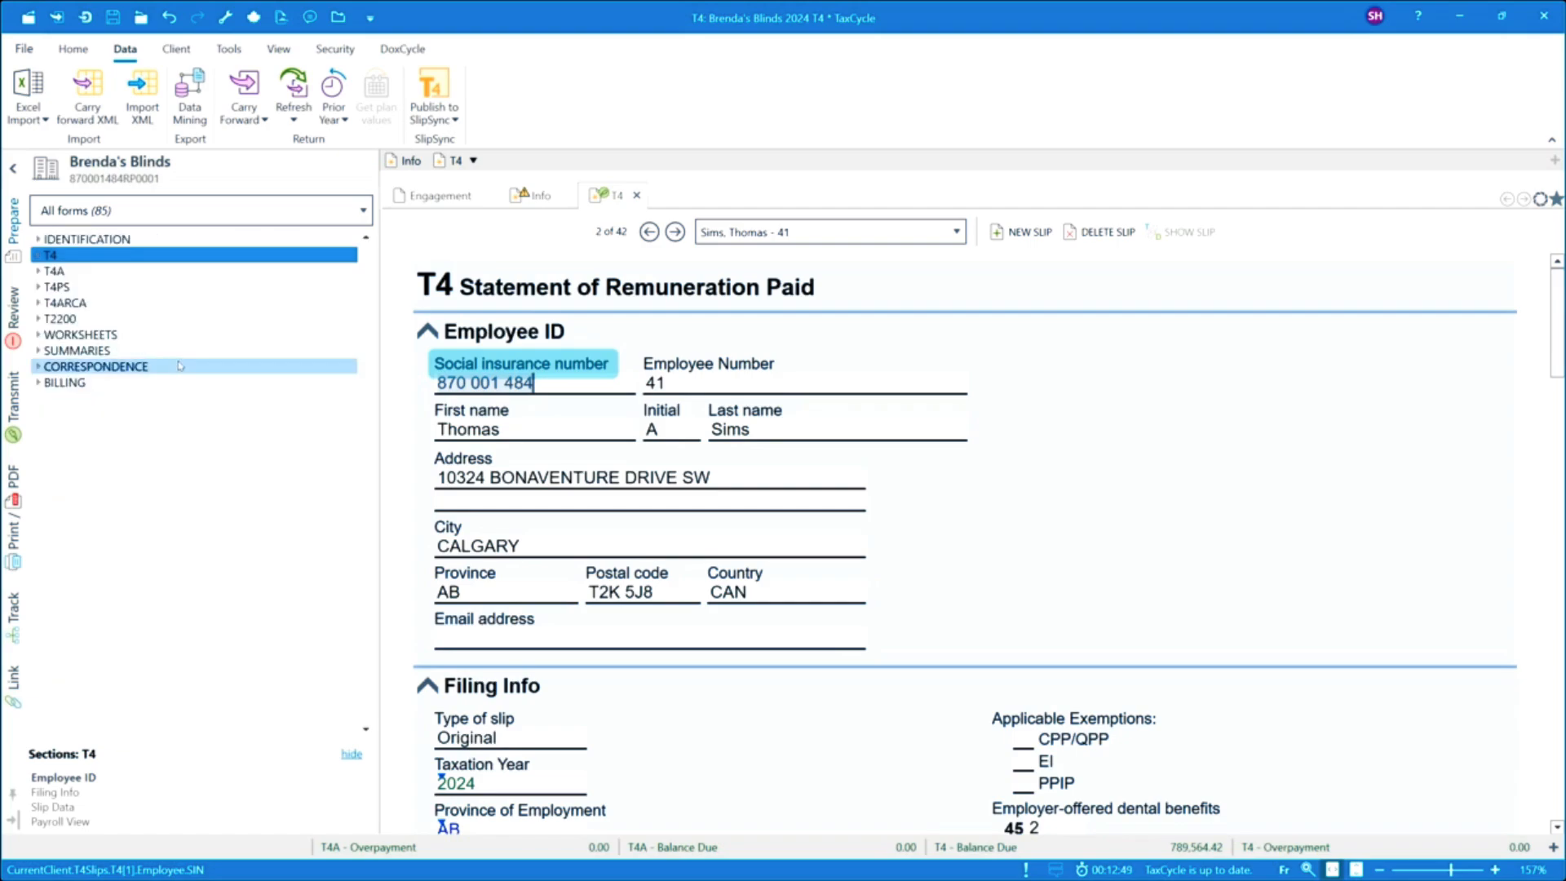
click(38, 367)
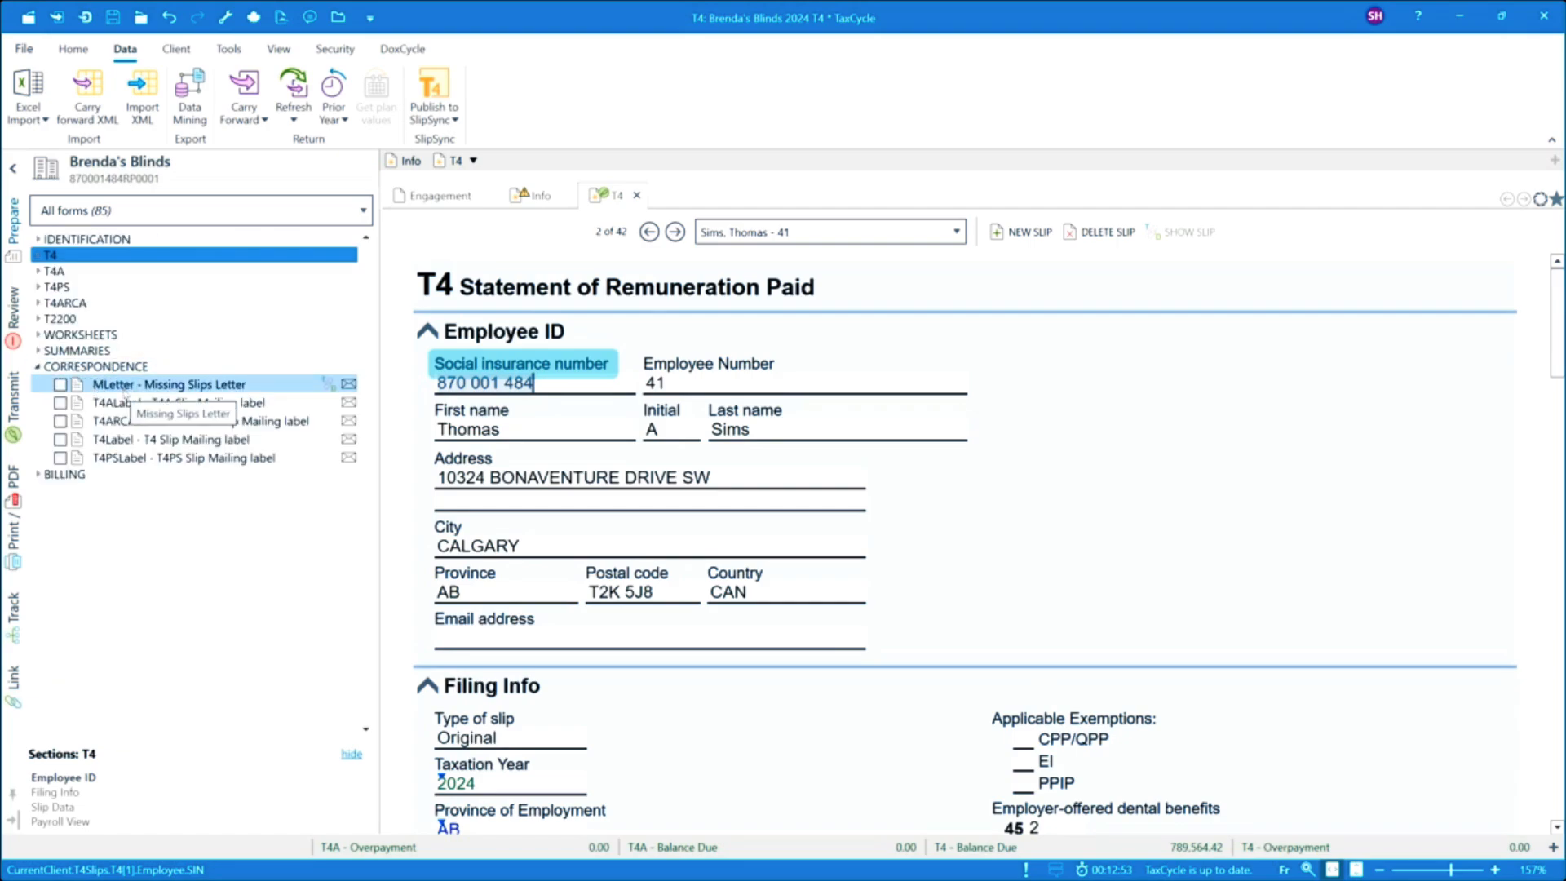
click(128, 388)
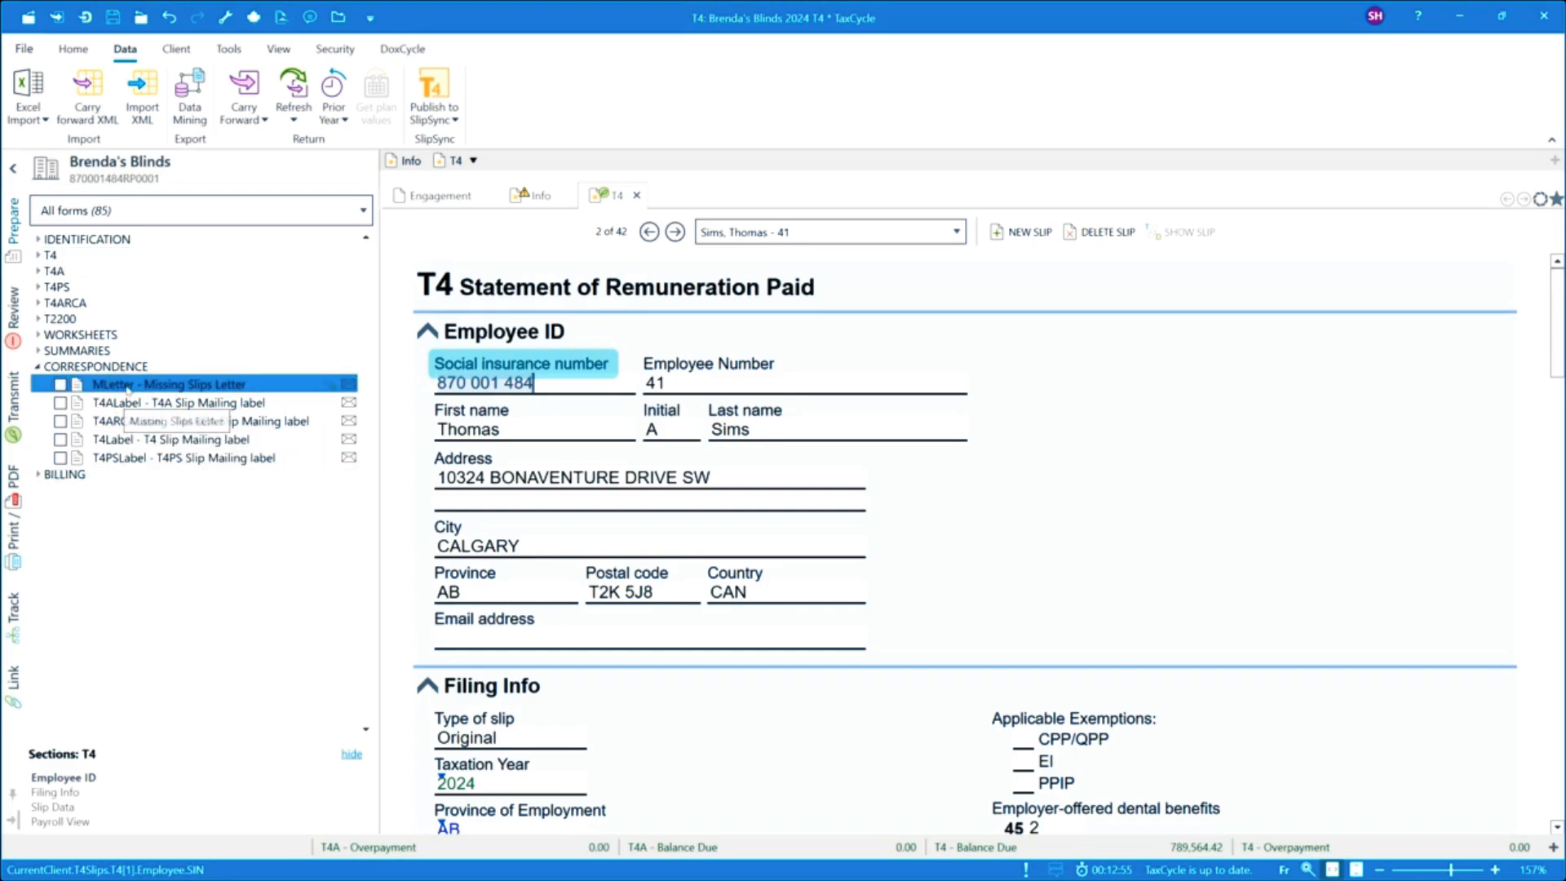